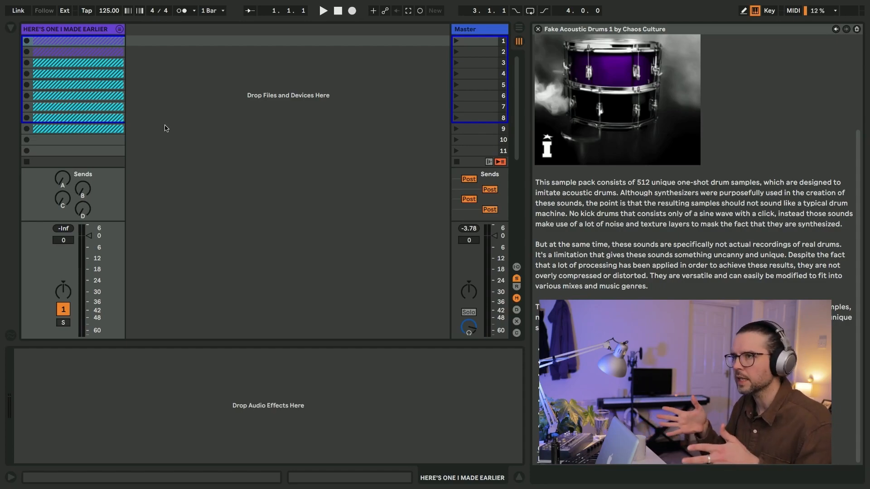
Load the CC Fake Acoustic Drums 1 - 1.adg rack onto a new MIDI track, and hide the browser and pack info view
left_click(10, 29)
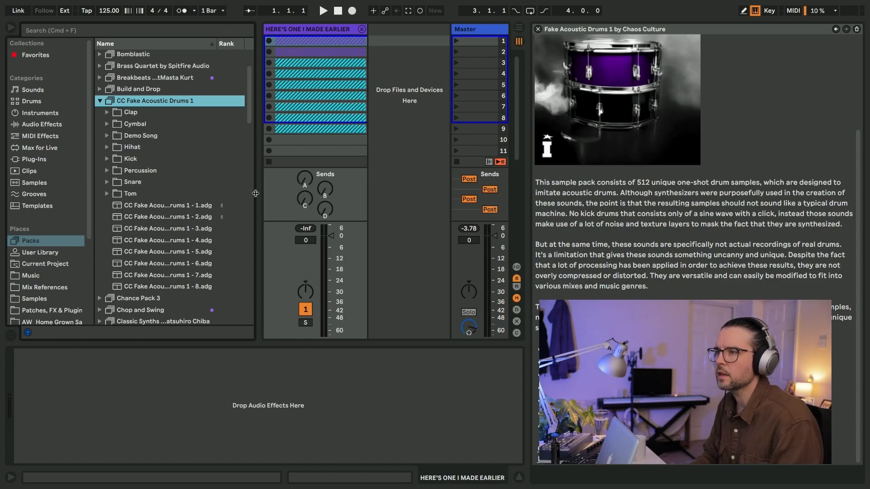
left_click_drag(263, 193, 291, 193)
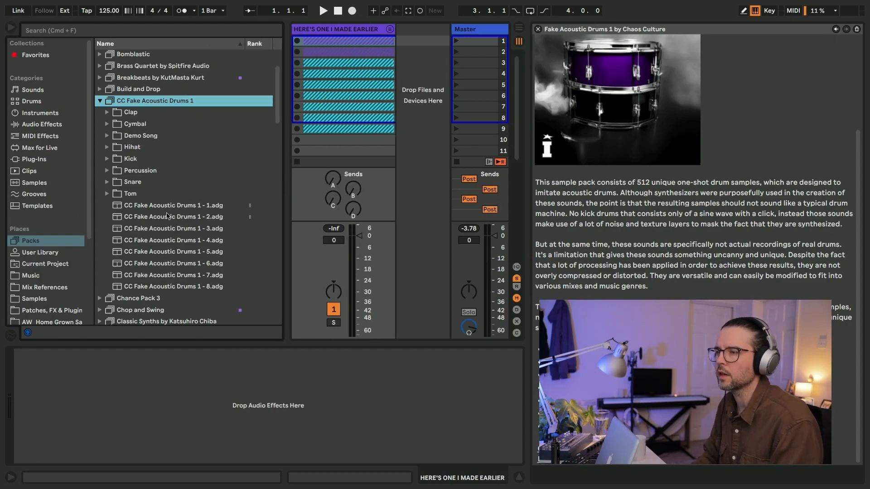
left_click_drag(146, 210, 416, 134)
key("super+alt+b")
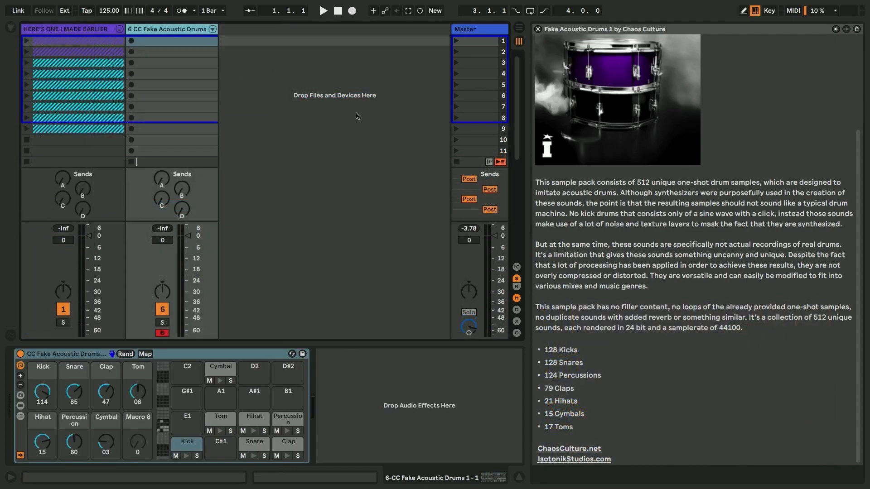
left_click(538, 29)
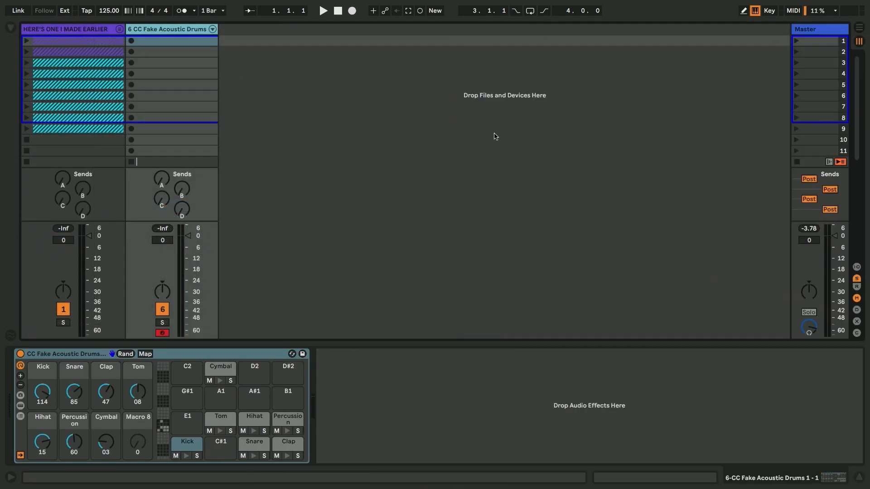
Show the Kick pad's sampler in the drum rack and set the Kick macro to 87
left_click(185, 449)
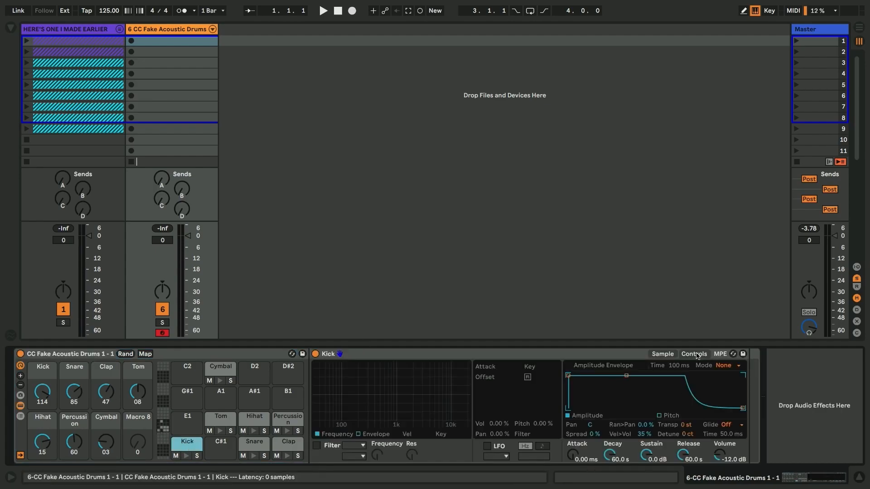
left_click_drag(42, 392, 43, 410)
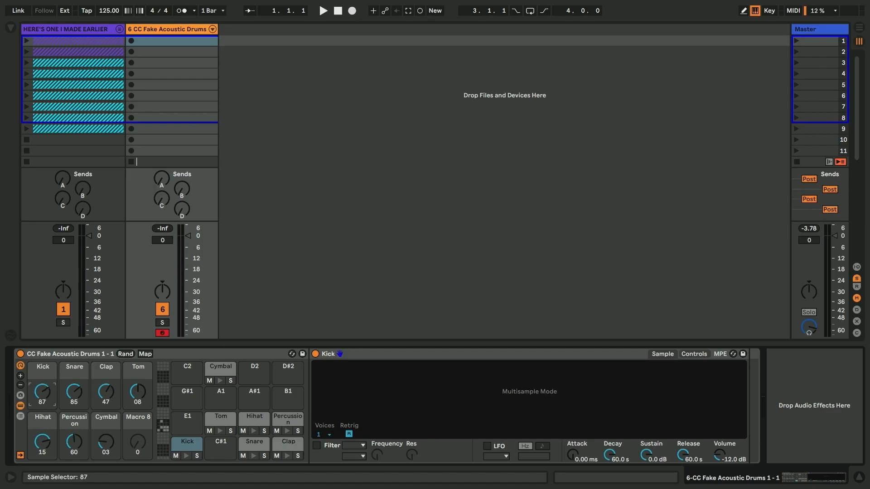
Create a one-bar clip in the drum track's second slot with kick notes at 1.1.1 and 1.3.3
double_click(159, 55)
key("b")
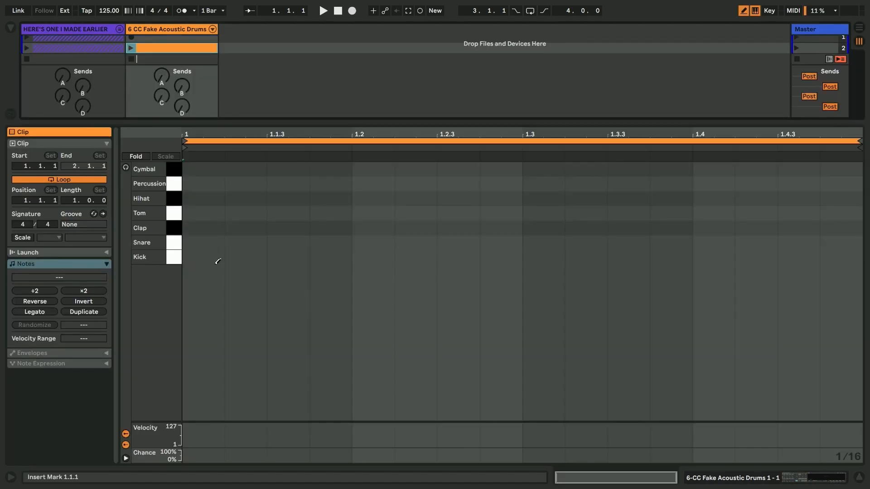
left_click(216, 257)
left_click(623, 257)
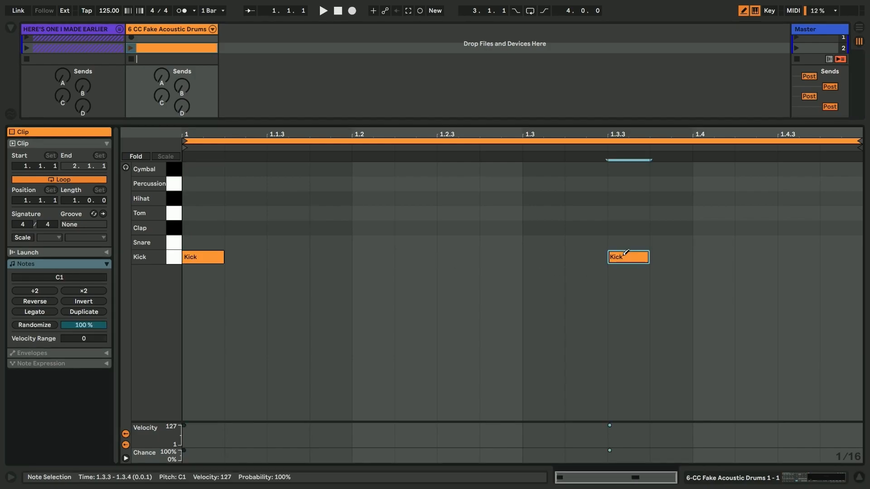
key("shift+Tab")
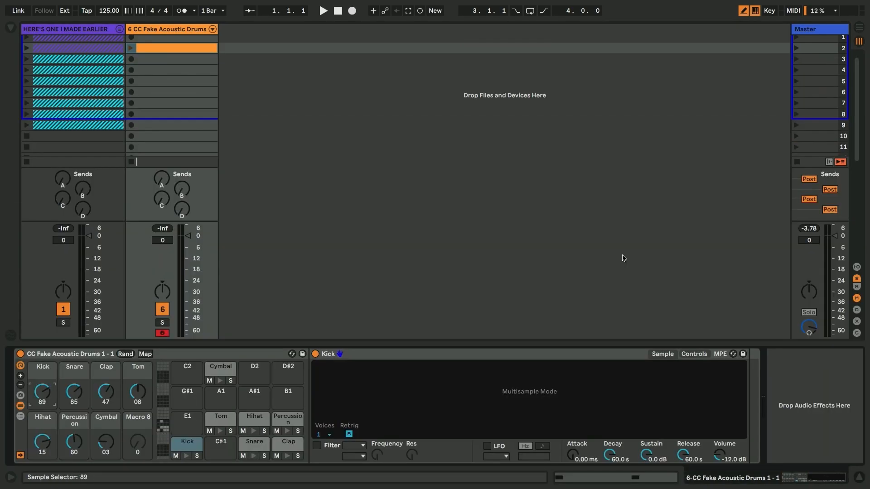
Play the drum clip and set the Kick macro to 29
left_click(131, 49)
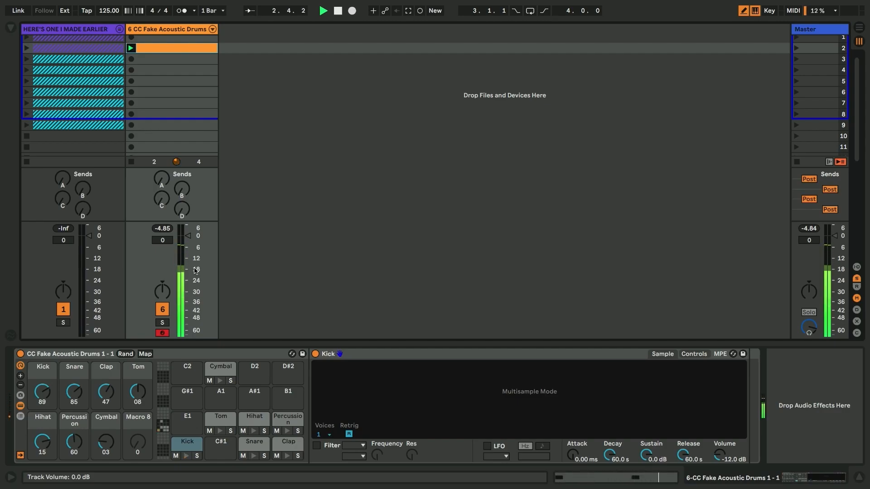
left_click_drag(42, 392, 42, 419)
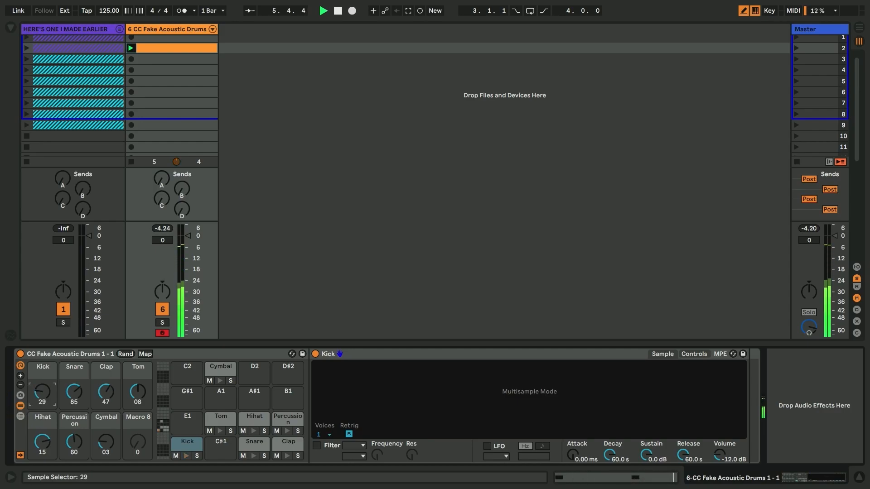
Edit the drum clip to have a snare note at 1.3.1 and remove the kick note at 1.3.3
double_click(147, 48)
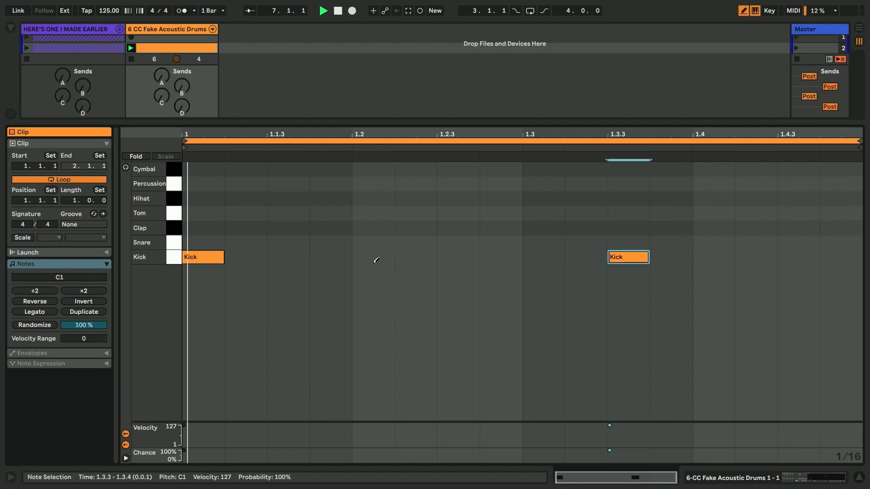
left_click(373, 242)
left_click(543, 242)
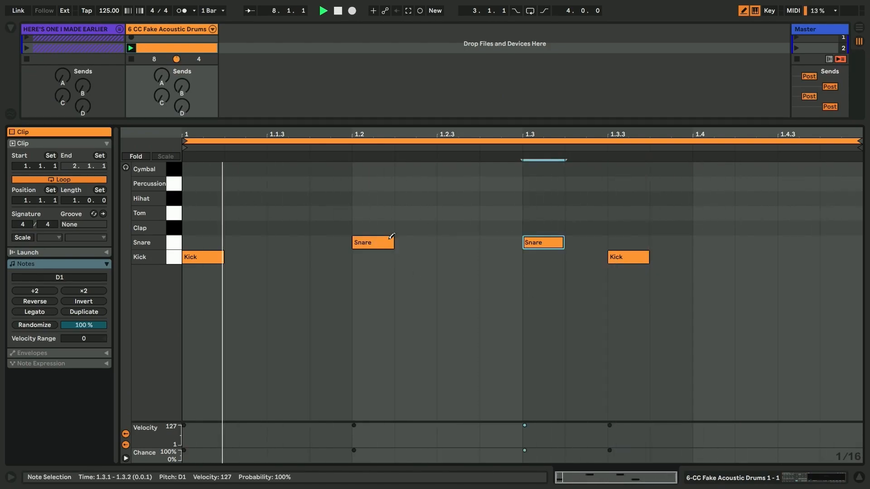
left_click(374, 243)
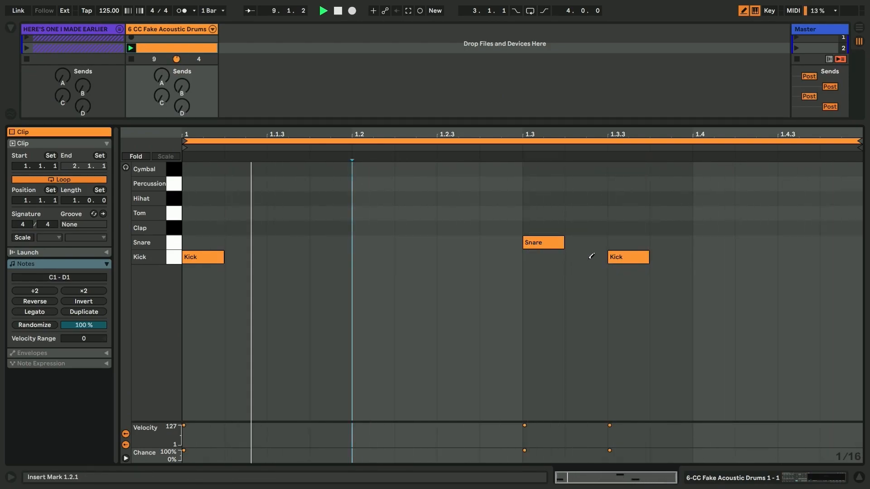
left_click(617, 257)
key("shift+Tab")
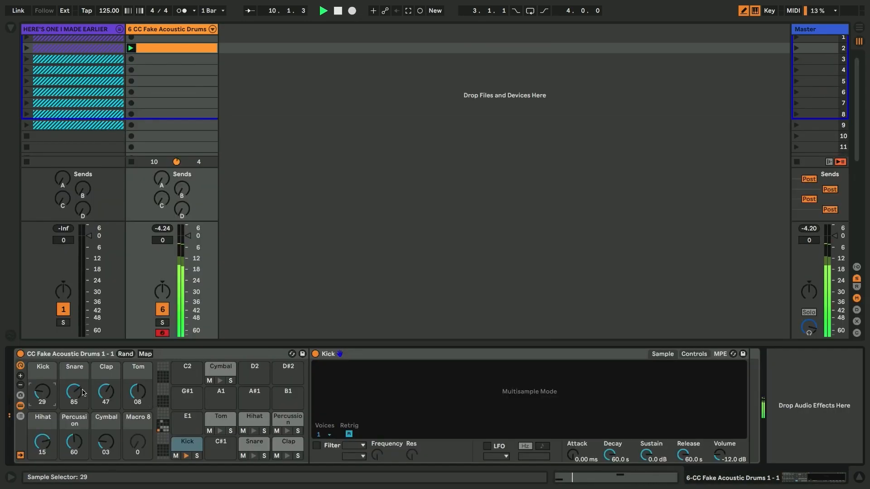
Set the Snare macro to 27 and stop playback
left_click_drag(75, 391, 74, 411)
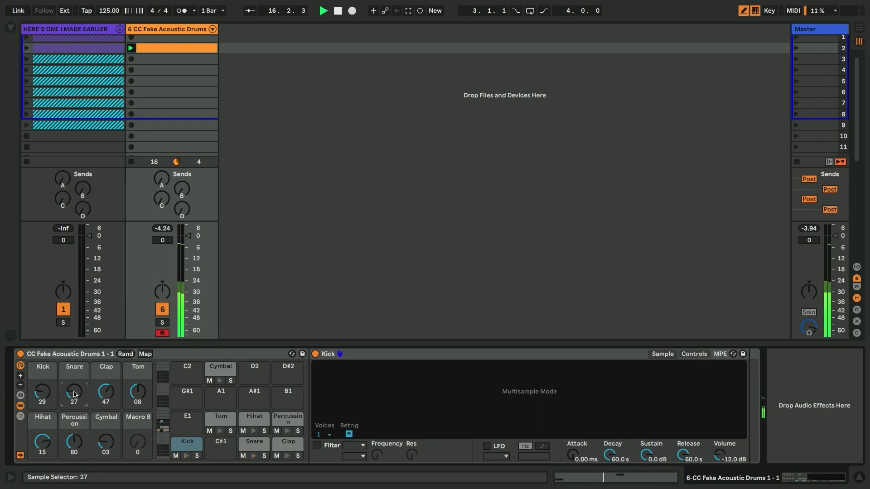
key("space")
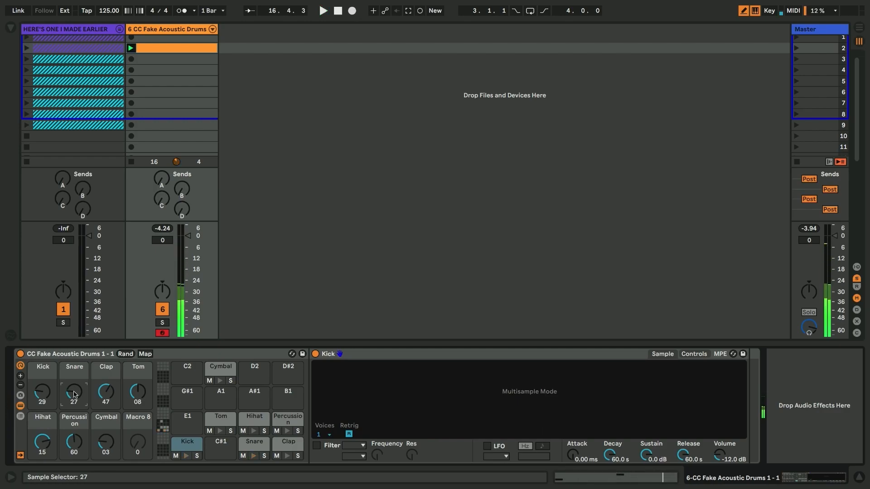
Extend the drum clip to two bars and add hi-hat notes on every eighth note across both bars
double_click(157, 51)
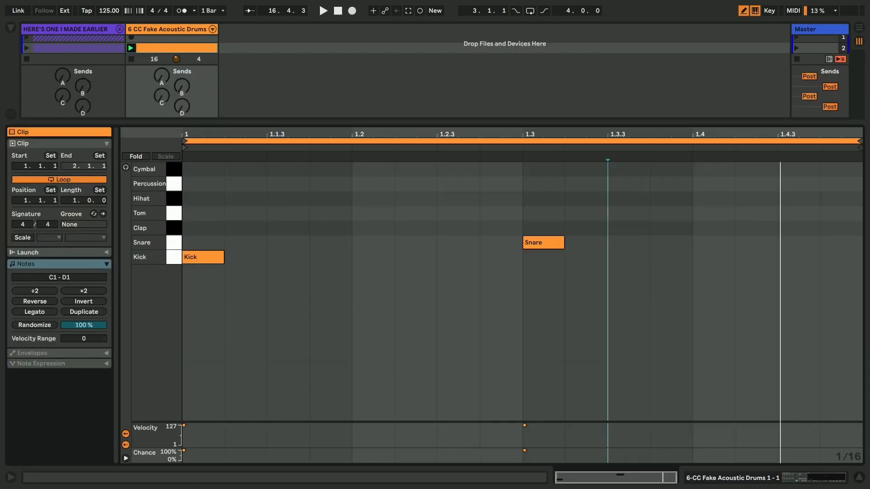
key("minus")
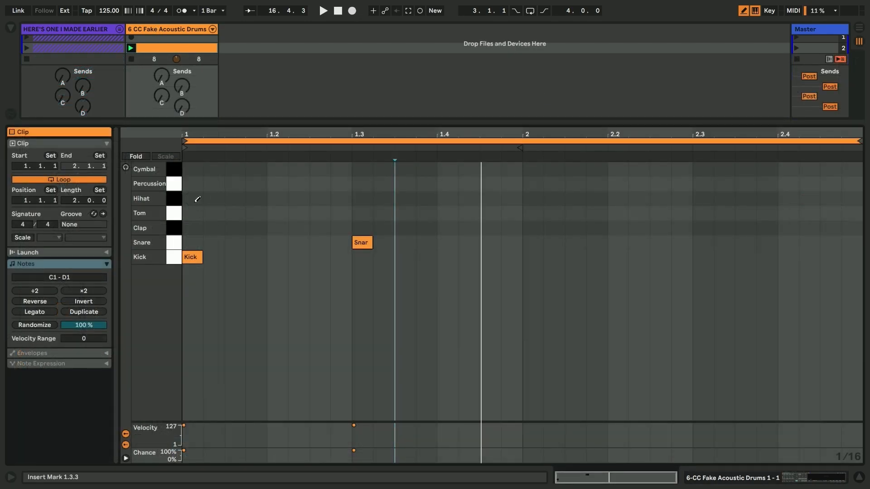
left_click(198, 198)
key("space")
left_click(234, 199)
left_click(276, 199)
left_click(319, 199)
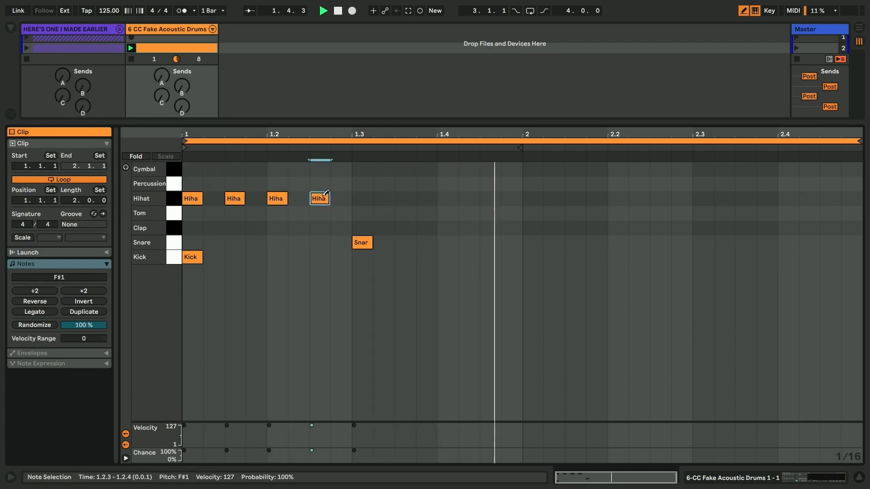
left_click(361, 199)
left_click(404, 198)
left_click(446, 199)
left_click(488, 198)
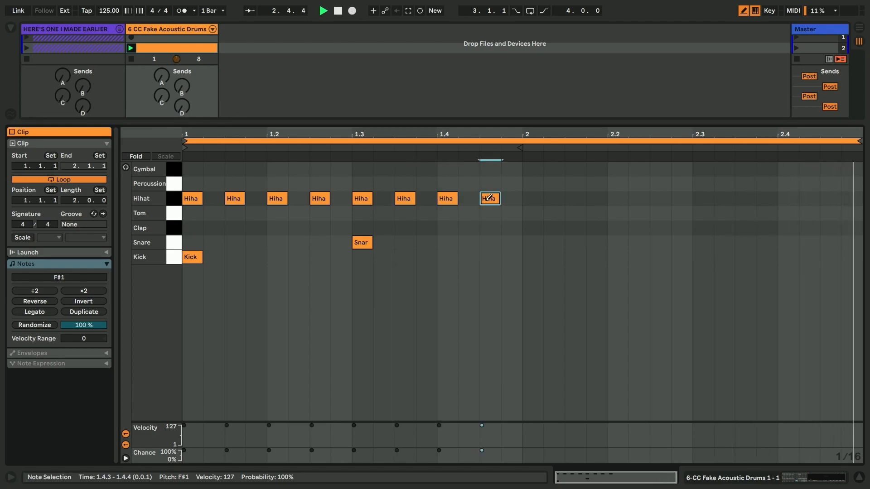
left_click(532, 198)
left_click(574, 199)
left_click(617, 199)
left_click(660, 199)
left_click(701, 198)
left_click(744, 198)
left_click(787, 198)
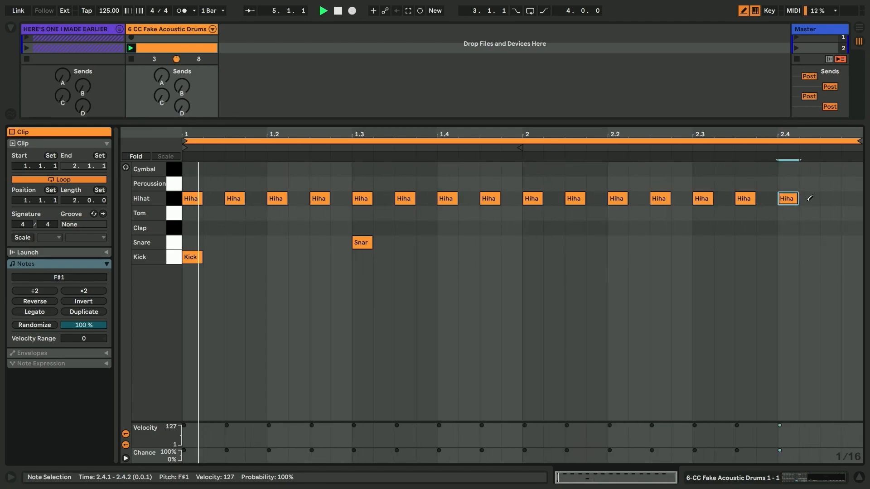
left_click(830, 198)
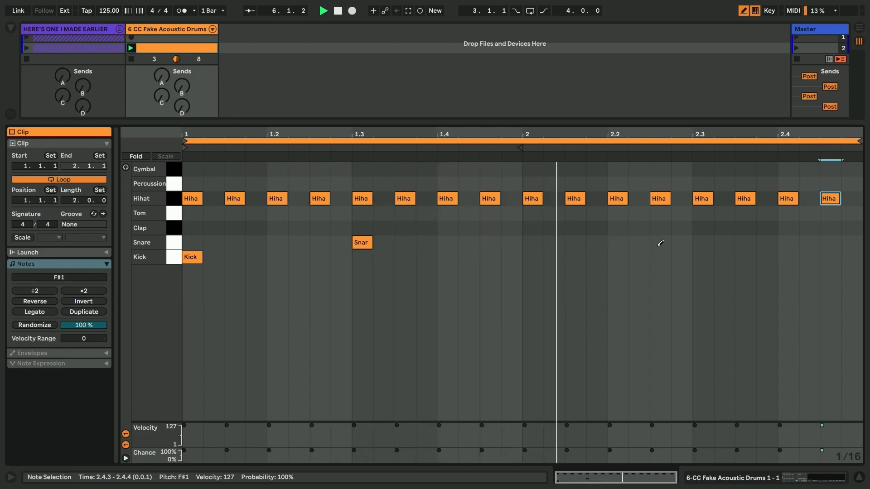
Add a snare note at 2.3.1 and percussion notes at 1.2.4 and 2.4.4 in the drum clip
left_click(694, 243)
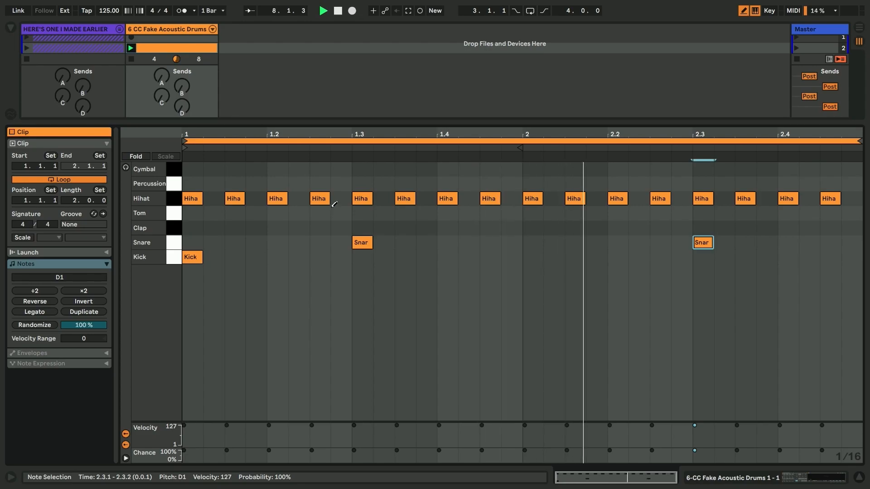
left_click(346, 184)
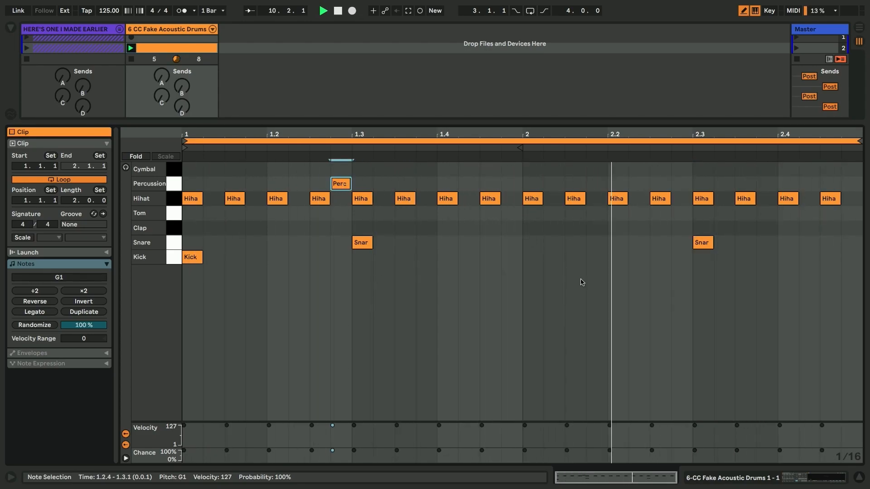
left_click(851, 183)
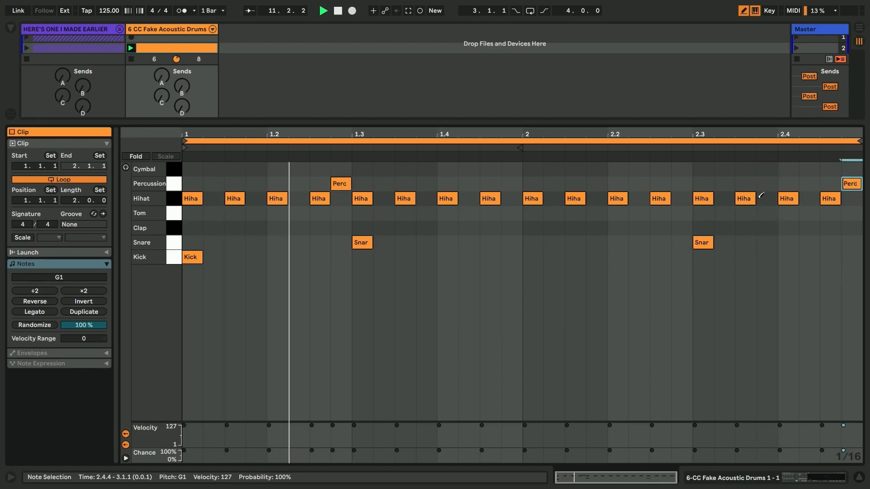
Return to the drum rack's devices and set the Hihat macro to 08
key("shift+Tab")
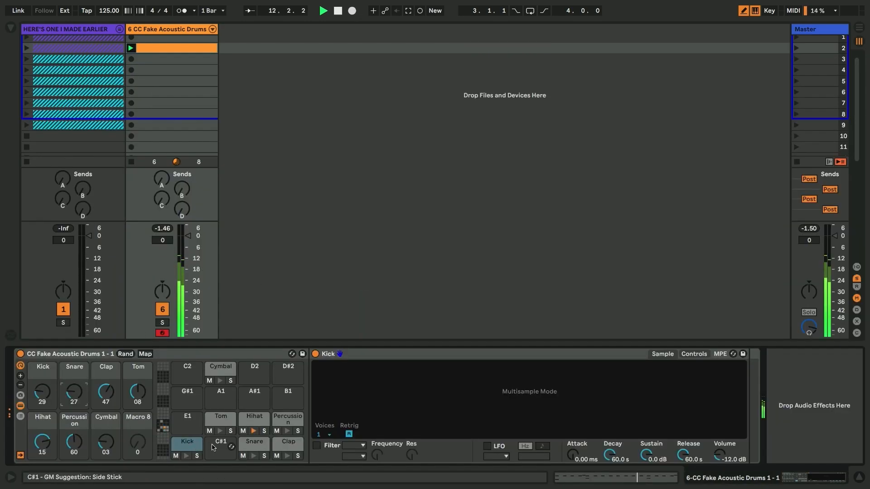
left_click_drag(42, 442, 42, 451)
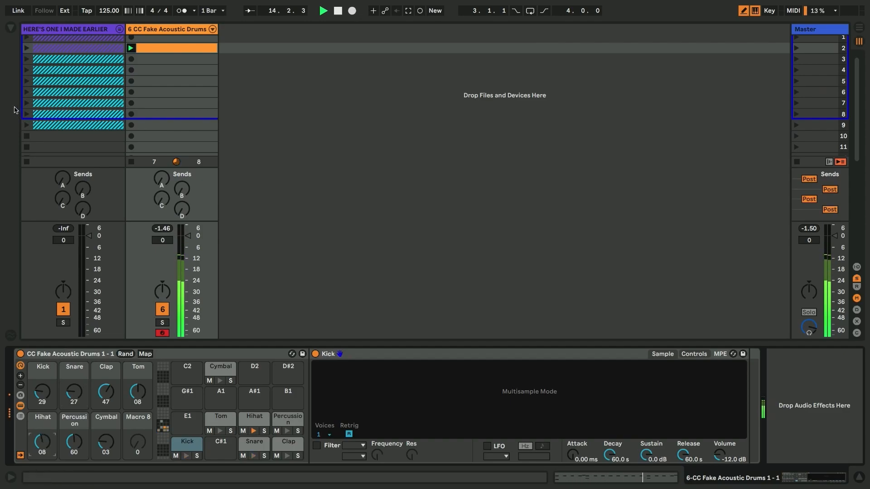
Stop playback and insert the Expression Control preset AW_All Random.adv in front of the drum rack
left_click(10, 28)
left_click(32, 136)
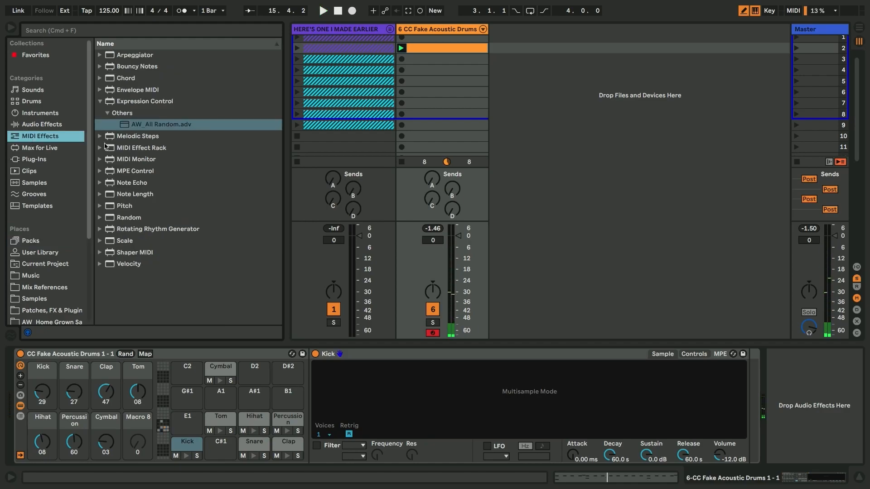
left_click_drag(134, 127, 14, 378)
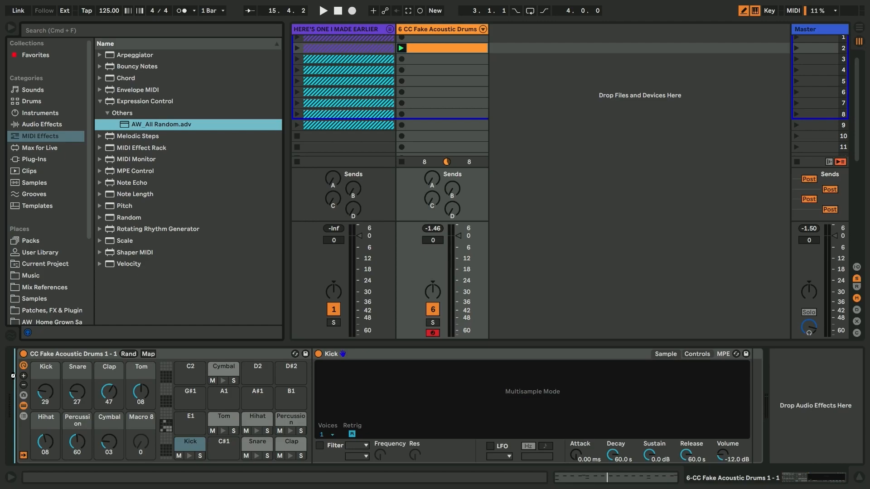
left_click_drag(13, 375, 14, 378)
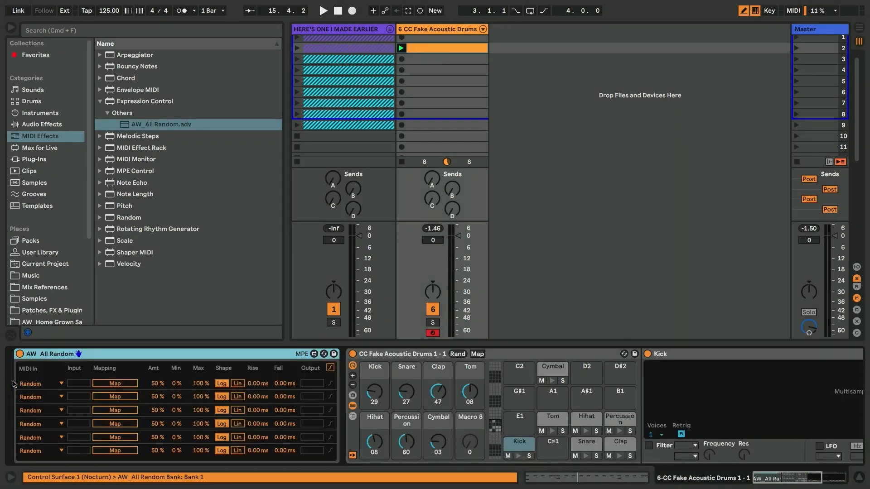
Map the six slots of the Expression Control device to the Kick, Snare, Clap, Tom, Hihat and Percussion macros, one per slot in that order
left_click(110, 383)
left_click(375, 393)
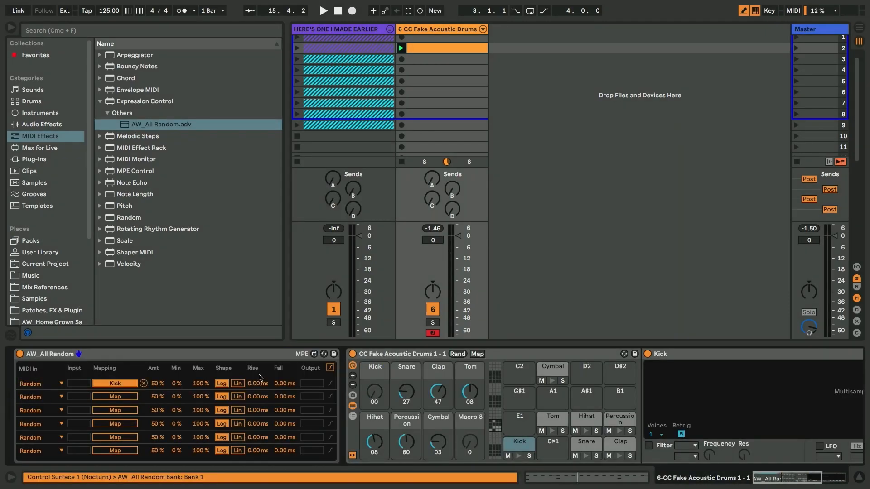
left_click(111, 397)
left_click(406, 392)
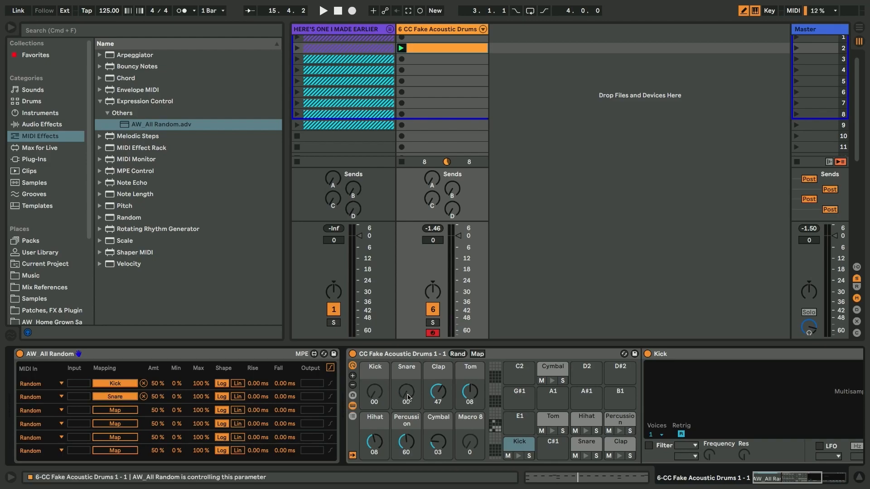
left_click(117, 413)
left_click(436, 393)
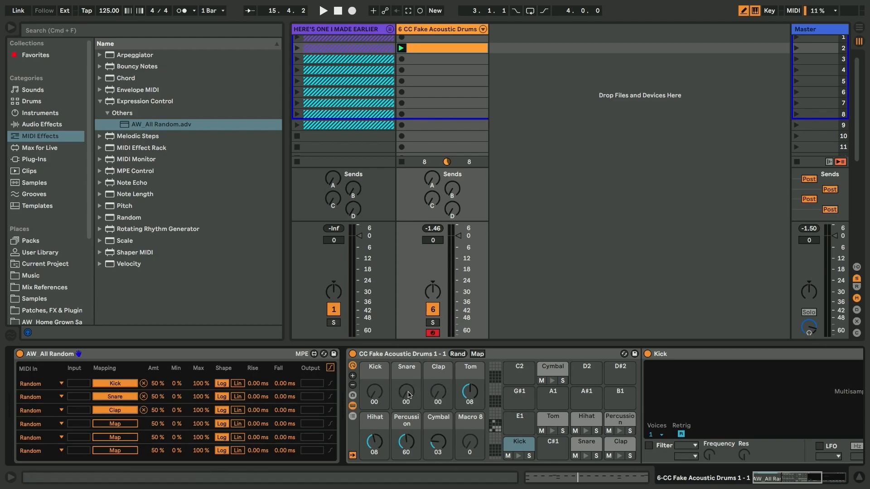
left_click(127, 424)
left_click(470, 393)
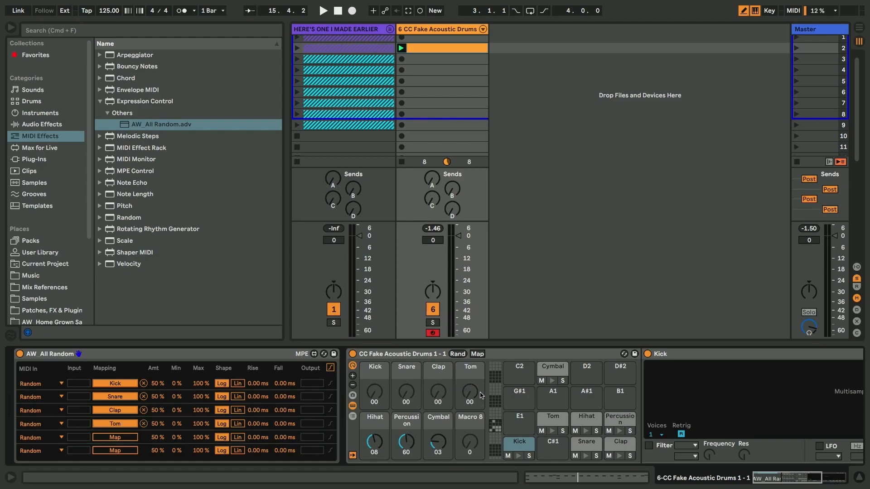
left_click(117, 438)
left_click(374, 442)
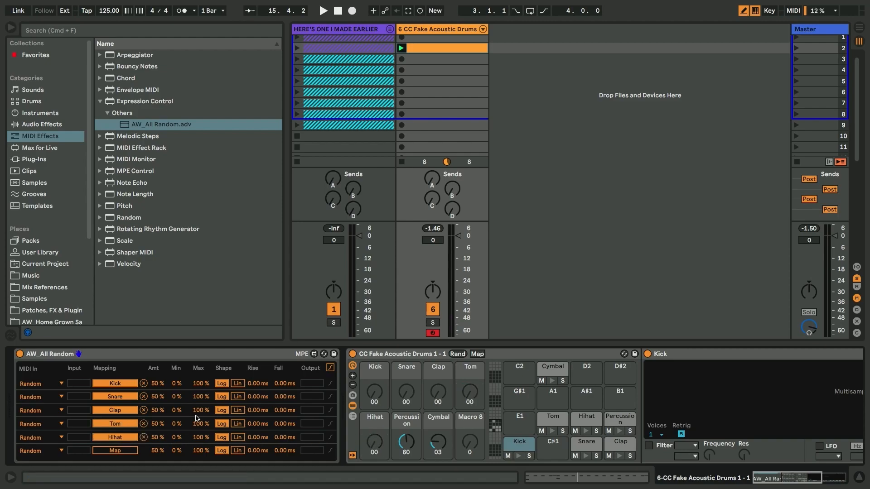
left_click(129, 451)
left_click(406, 442)
Insert a second AW_All Random.adv device directly before the drum rack and map its first slot to the Cymbal macro
left_click_drag(138, 126, 349, 412)
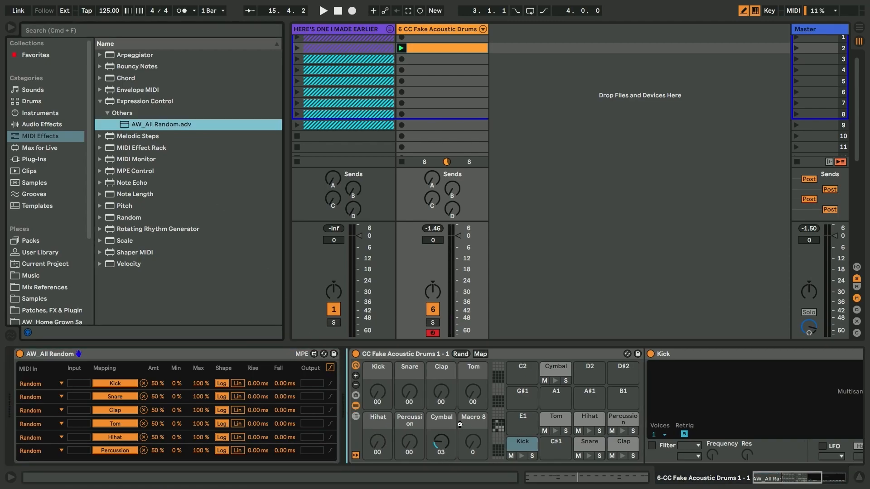
left_click_drag(460, 425, 458, 425)
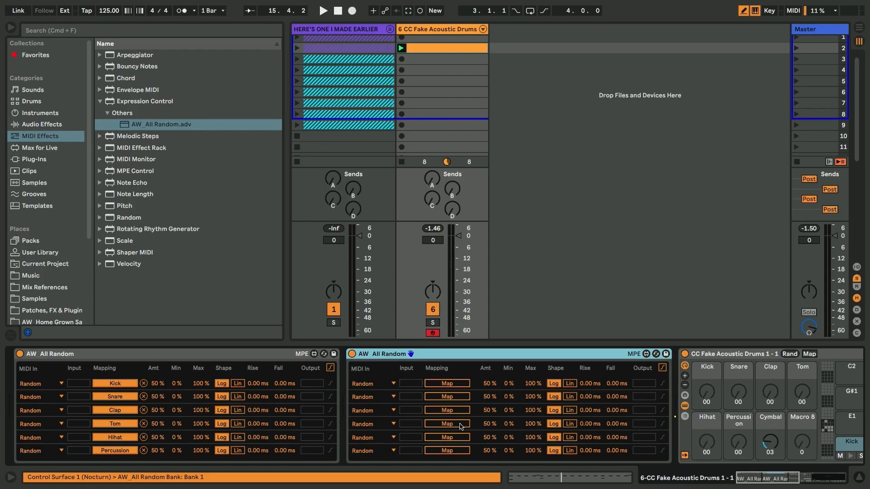
left_click(361, 384)
left_click(692, 441)
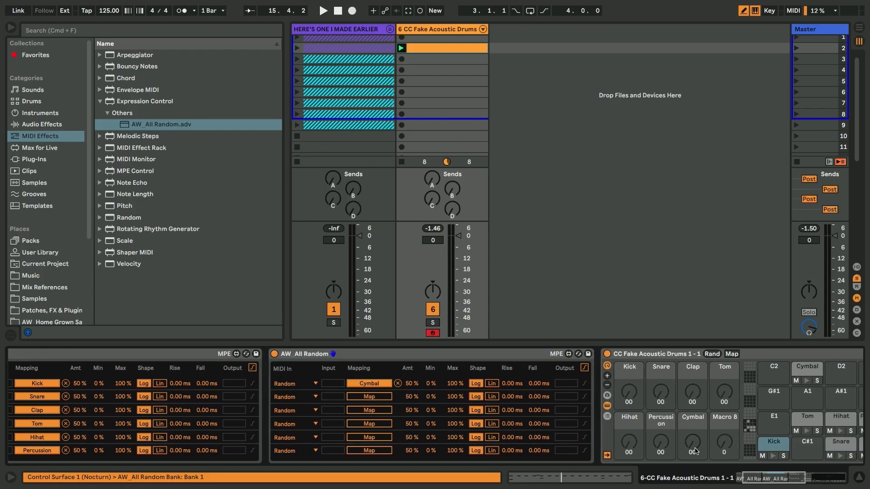
Hide the browser, play the beat, and open the drum clip to add a clap note at 2.4.3
left_click(11, 28)
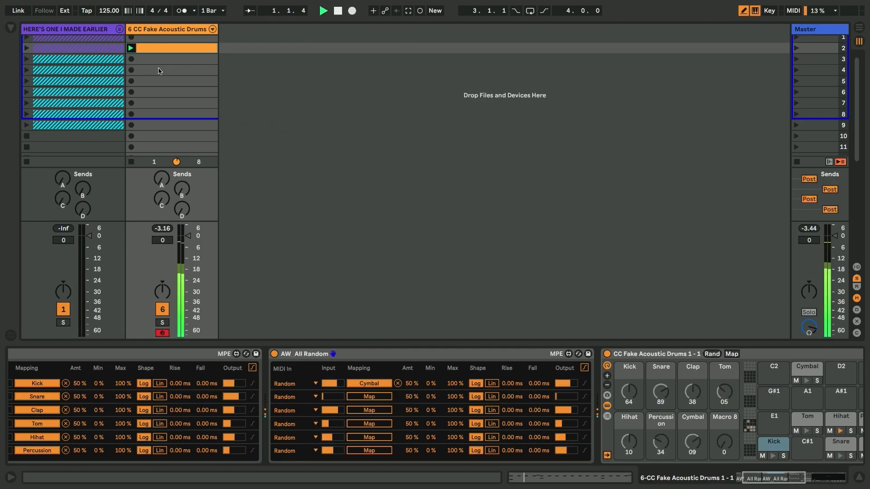
double_click(154, 48)
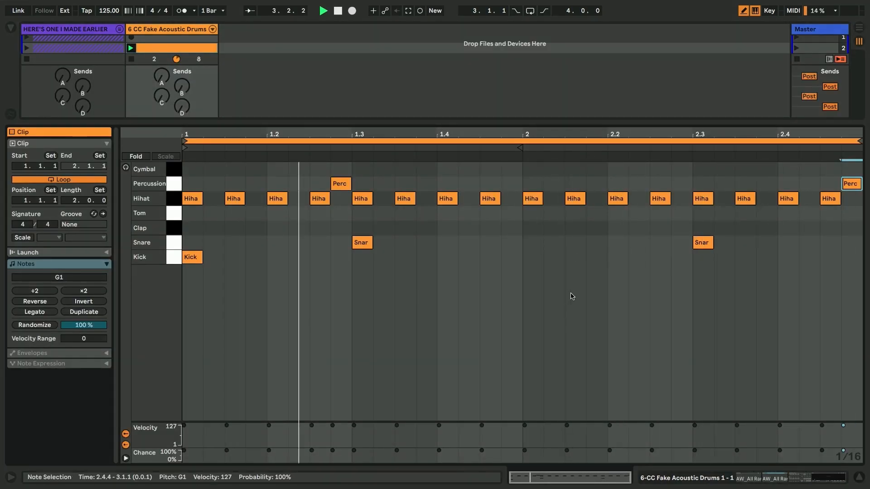
left_click(821, 229)
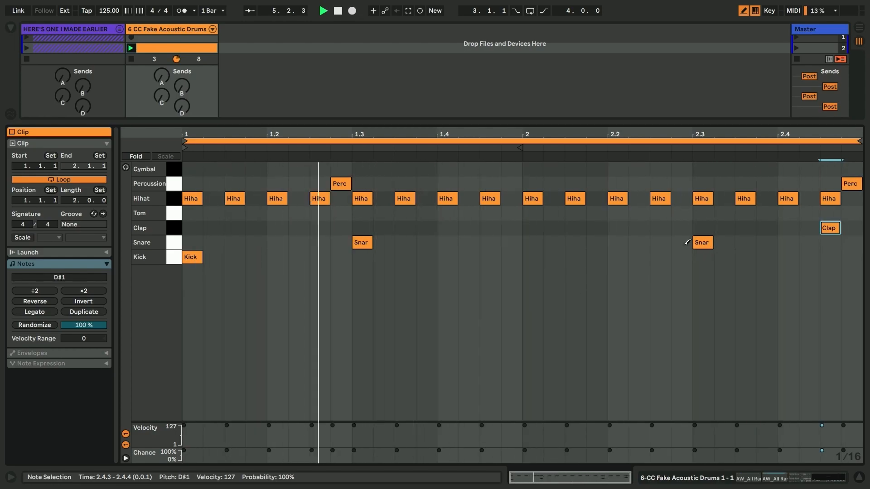
key("Left")
key("Left")
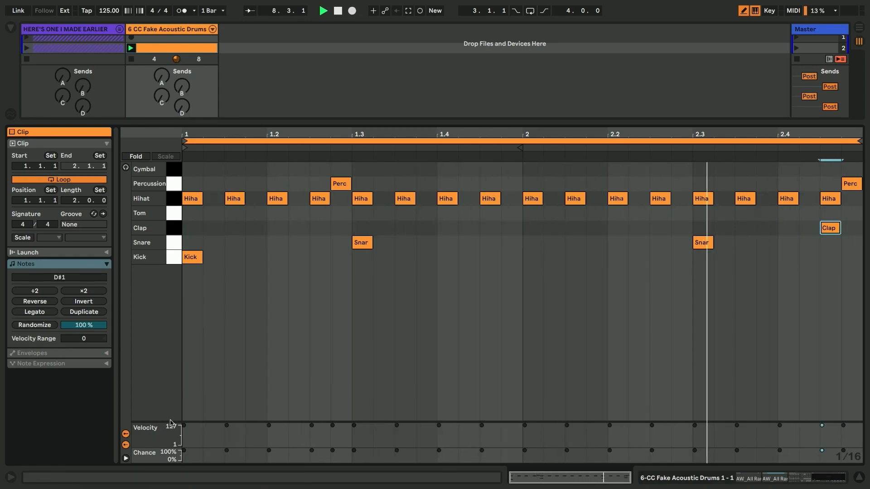
Enlarge the clip's velocity and chance lanes and set the chance of all hi-hat notes to about 25%
left_click_drag(170, 421, 170, 330)
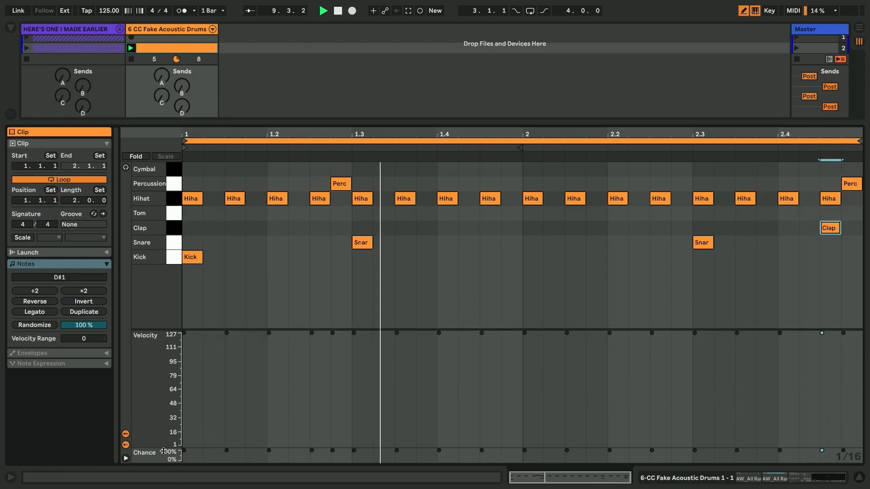
left_click_drag(162, 449, 163, 374)
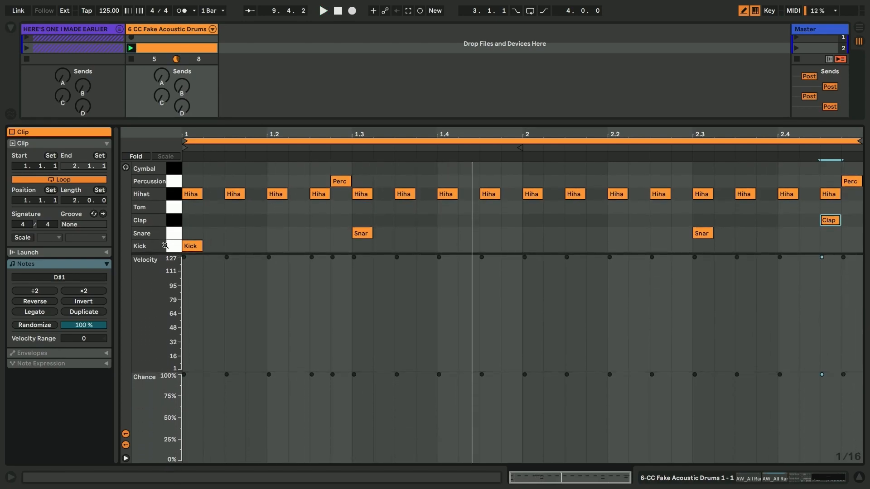
left_click_drag(166, 253, 165, 307)
left_click(173, 198)
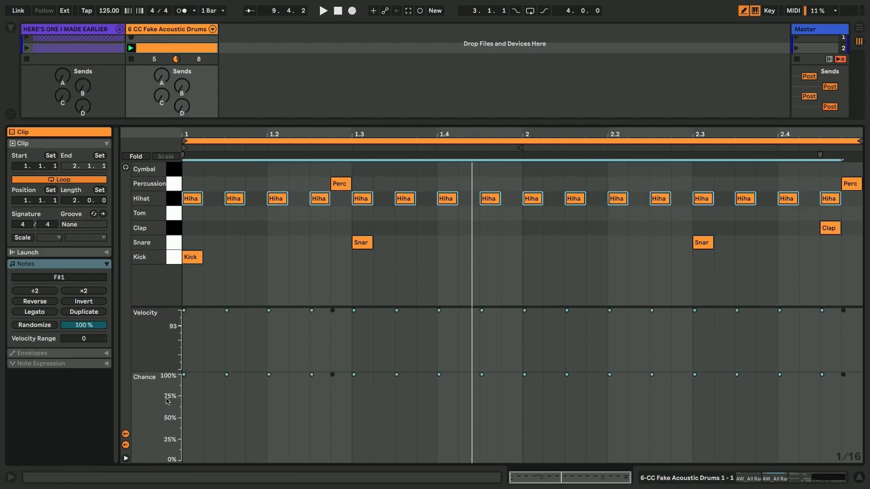
key("b")
left_click_drag(185, 376, 185, 440)
Set the chance of both snare notes to 70% and turn note drawing back on
left_click(174, 243)
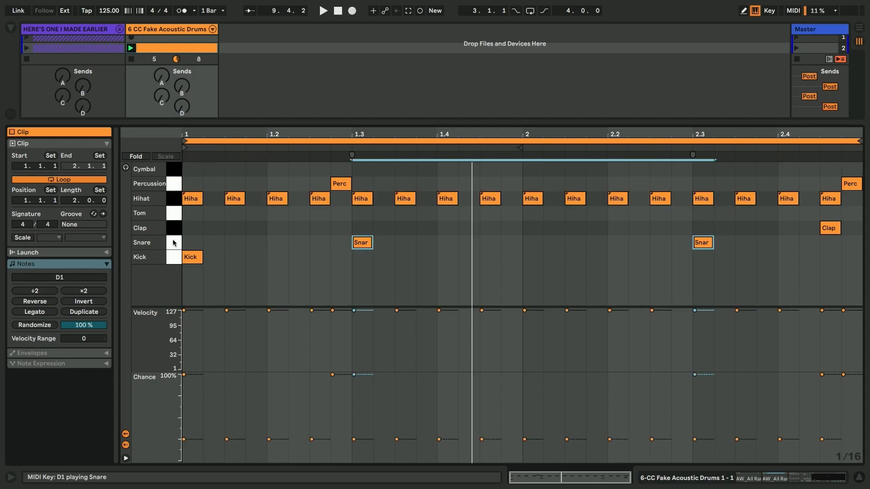
left_click_drag(355, 376, 354, 400)
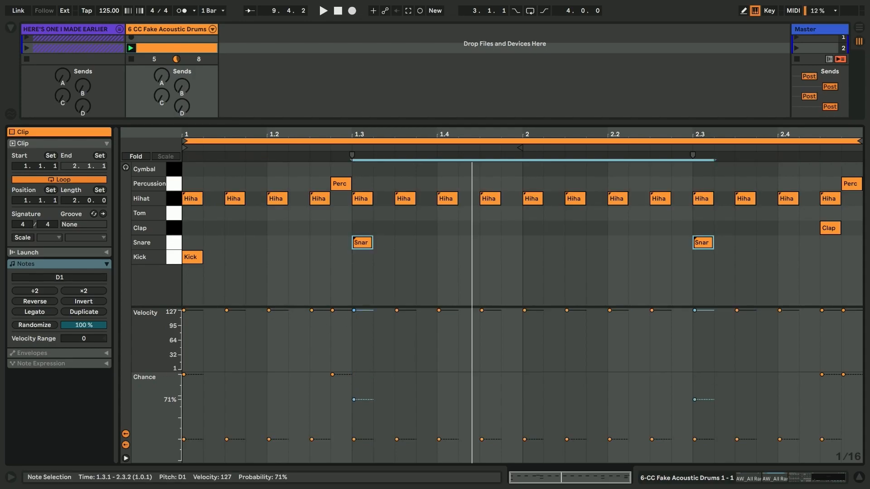
key("b")
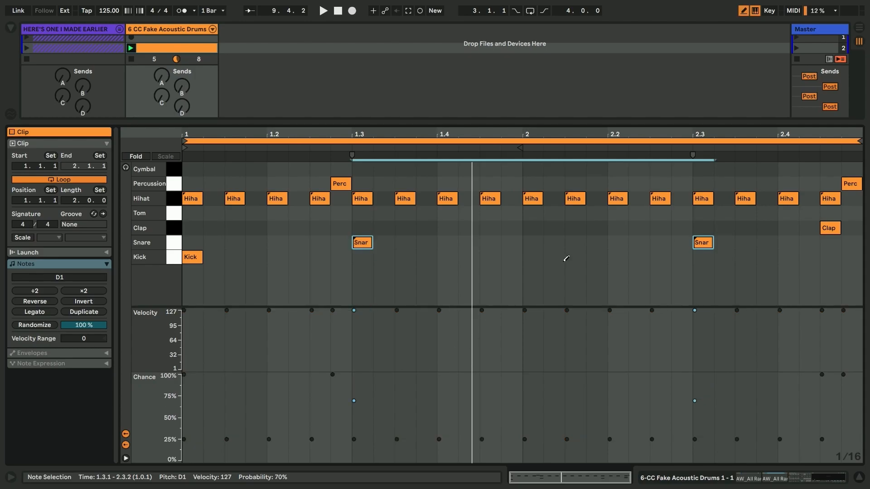
Add a kick note at 2.1.4 with a chance of 40% and start playback
left_click(596, 259)
left_click_drag(591, 395, 595, 399)
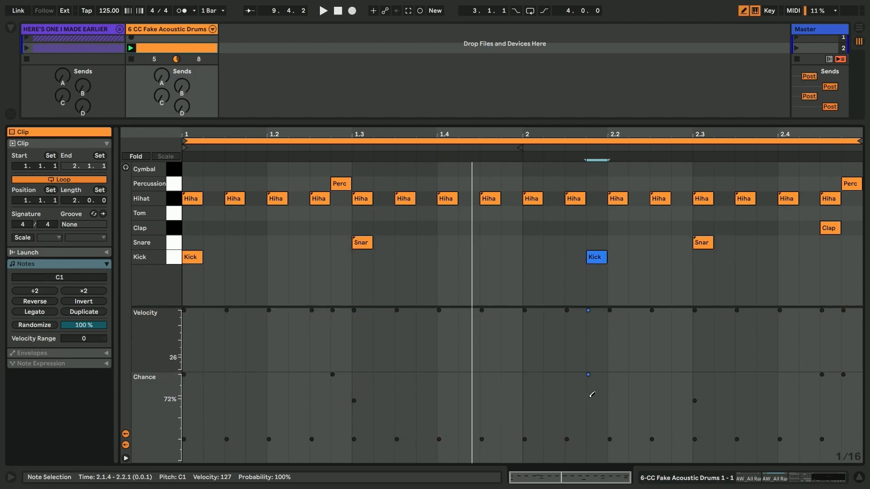
key("space")
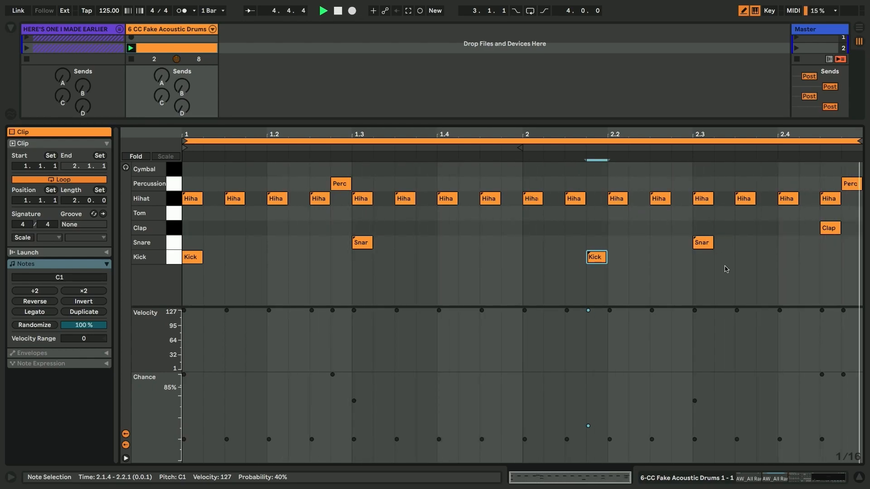
Add a clap note at 2.2.4 with 40% chance and another at 1.4.4 with about 25% chance
left_click(680, 228)
left_click_drag(679, 418, 678, 424)
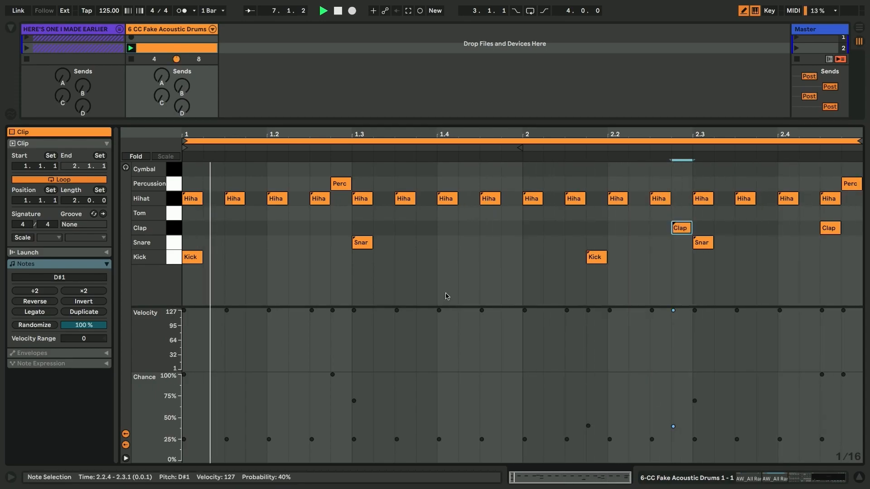
left_click(511, 228)
left_click(509, 438)
Return to the track's devices, collapse both AW_All Random devices and hide the drum rack's inner devices
key("shift+Tab")
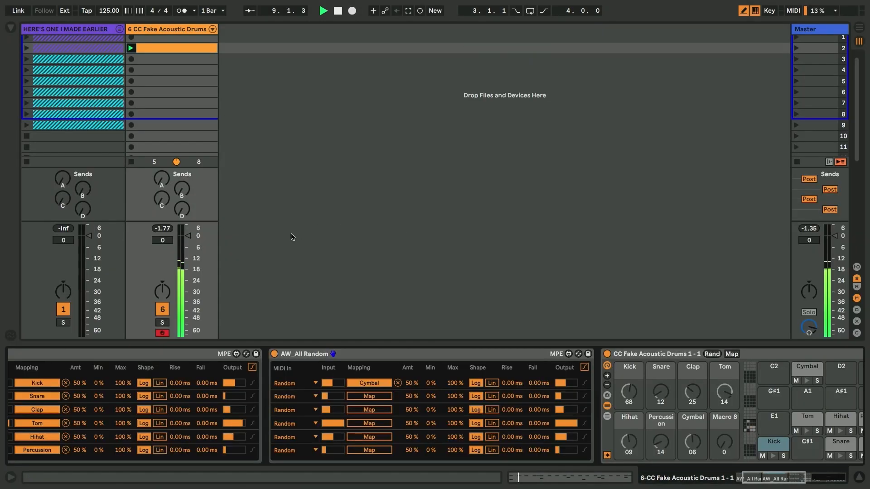
double_click(300, 355)
double_click(97, 356)
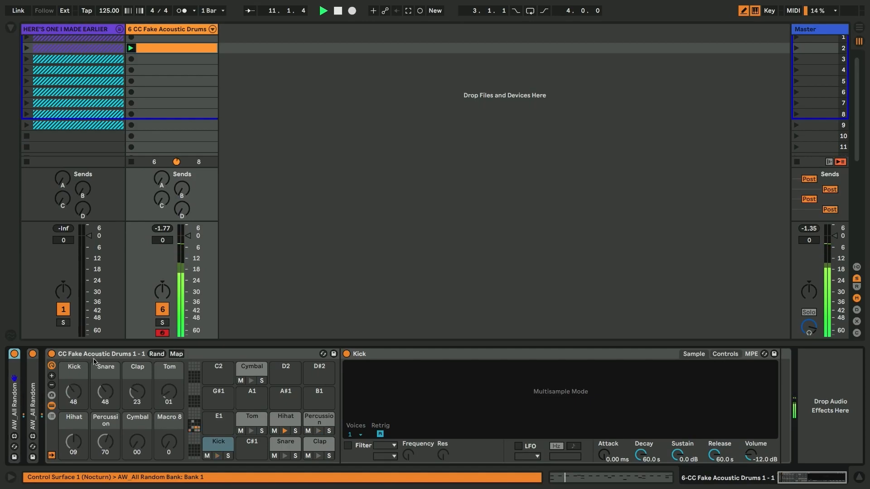
left_click(52, 406)
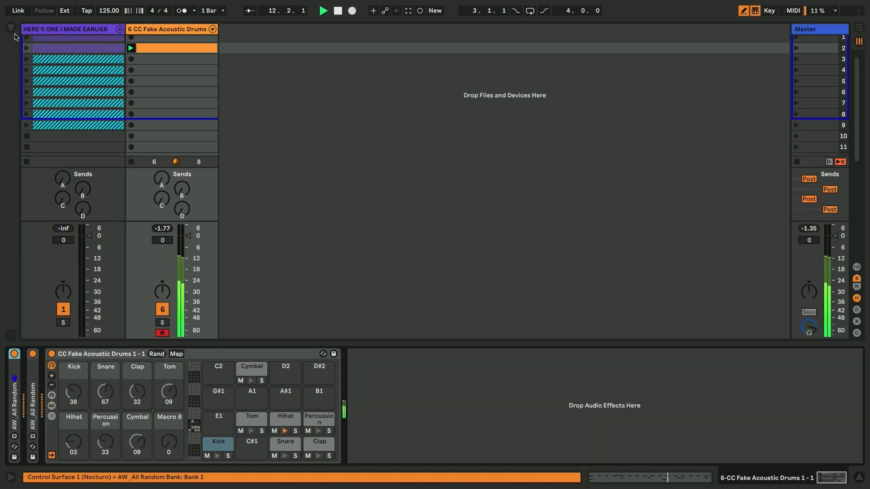
Reopen the browser and insert the Echo audio effect after the drum rack
left_click(10, 28)
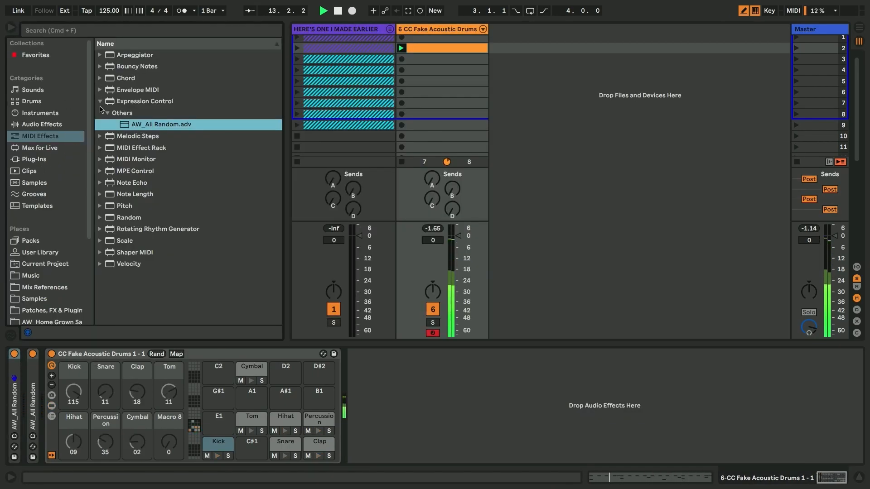
left_click(101, 102)
left_click(41, 124)
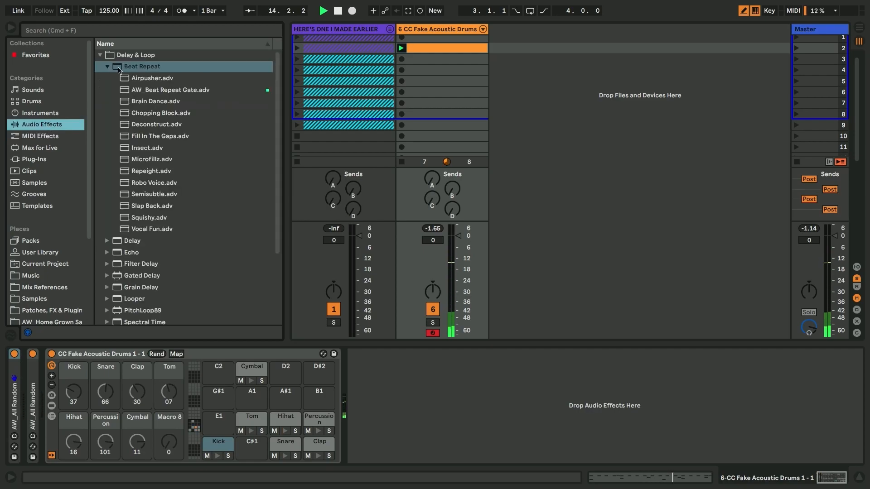
left_click(119, 68)
left_click_drag(124, 96, 404, 362)
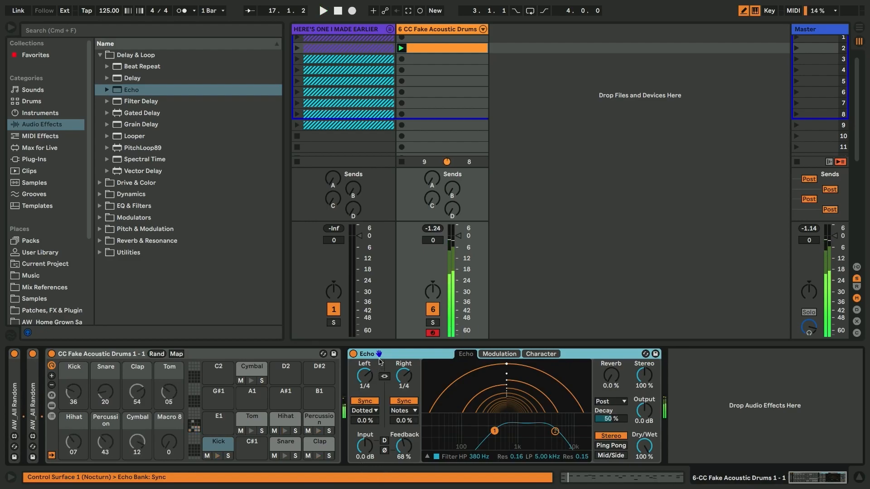
Group Echo into an Audio Effect Rack, create a second chain and move the empty chain above the Echo chain
key("super+g")
left_click(354, 397)
right_click(391, 410)
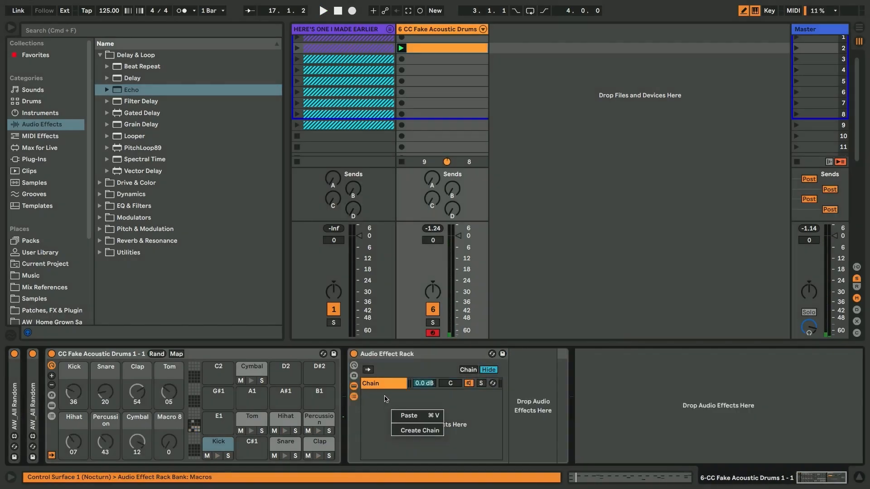
left_click(400, 431)
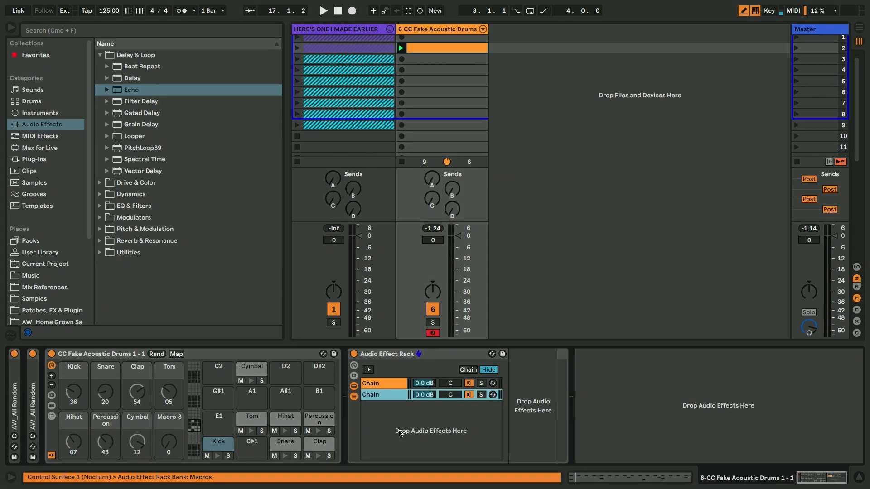
mouse_move(379, 398)
left_mouse_down()
mouse_move(380, 383)
mouse_move(373, 390)
left_mouse_up()
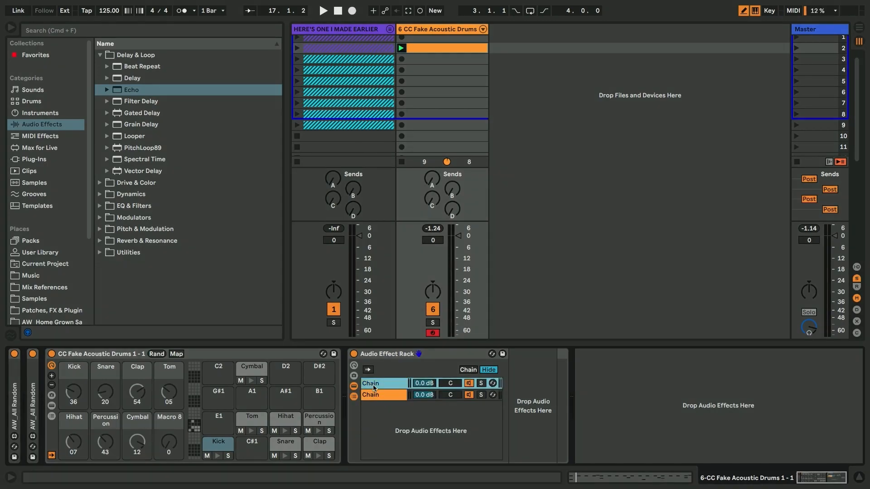
Rename the empty chain DRY and the chain containing Echo as ECHO
type("Y")
left_click(370, 396)
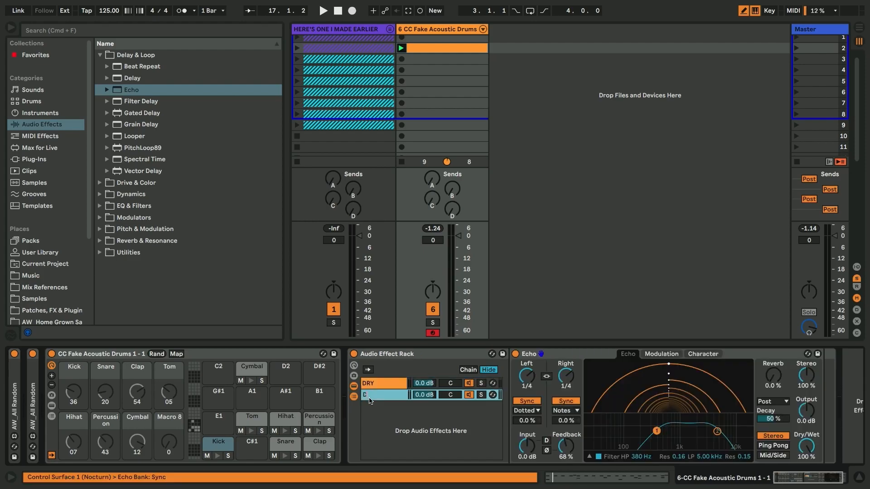
type("DELAY")
key("BackSpace")
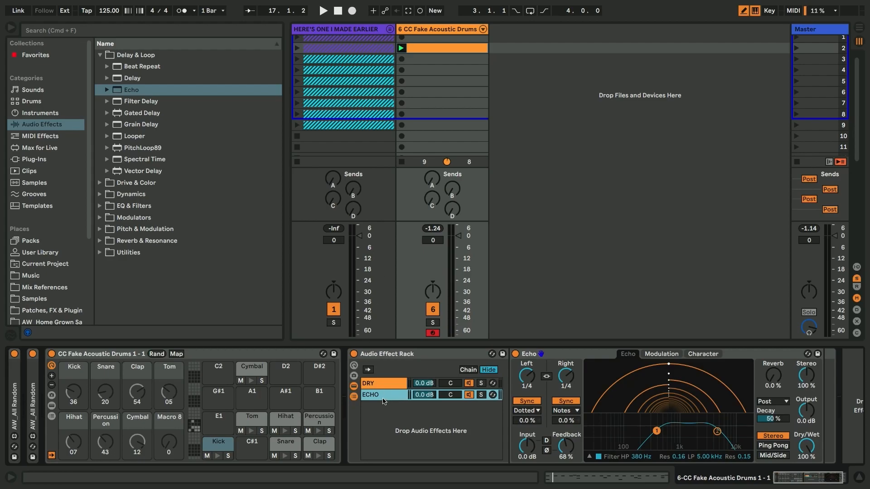
Insert a Utility before Echo in the ECHO chain, show the rack's macro controls and select the DRY chain
left_click(101, 254)
mouse_move(194, 250)
left_mouse_down()
mouse_move(511, 381)
mouse_move(512, 393)
left_mouse_up()
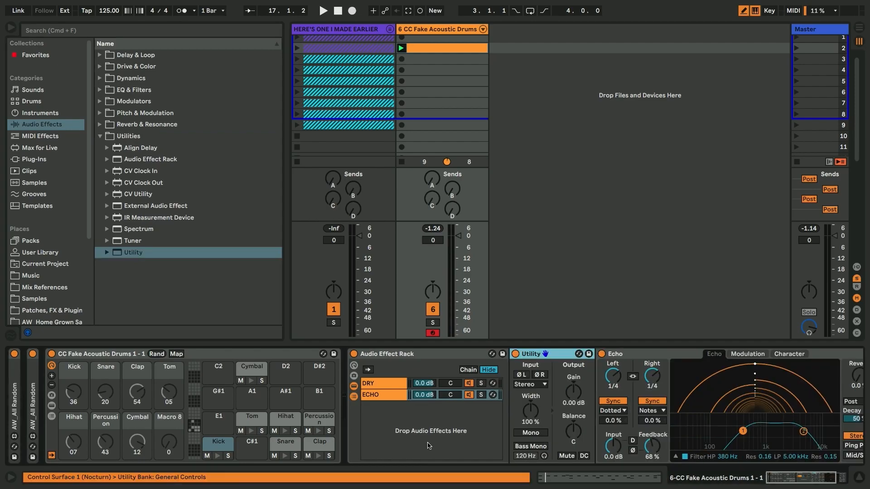
left_click(354, 366)
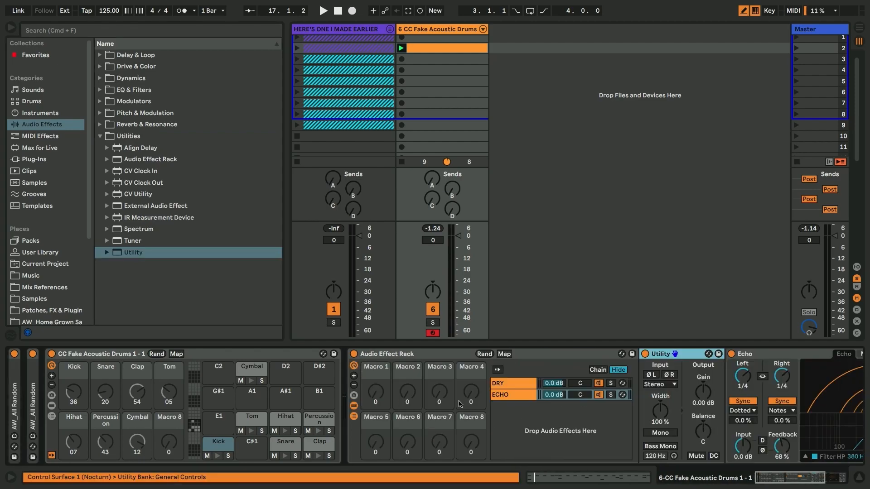
left_click(443, 386)
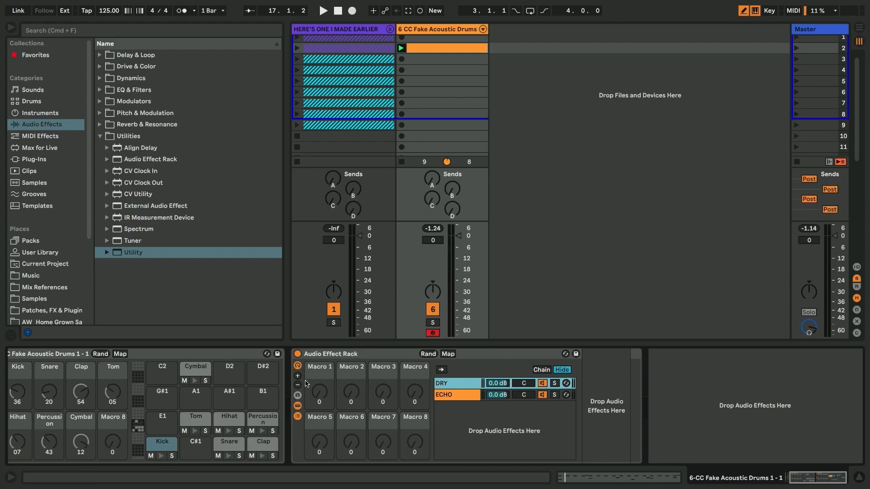
Map the DRY chain's volume and the Gain of the ECHO chain's Utility to Macro 1
right_click(493, 384)
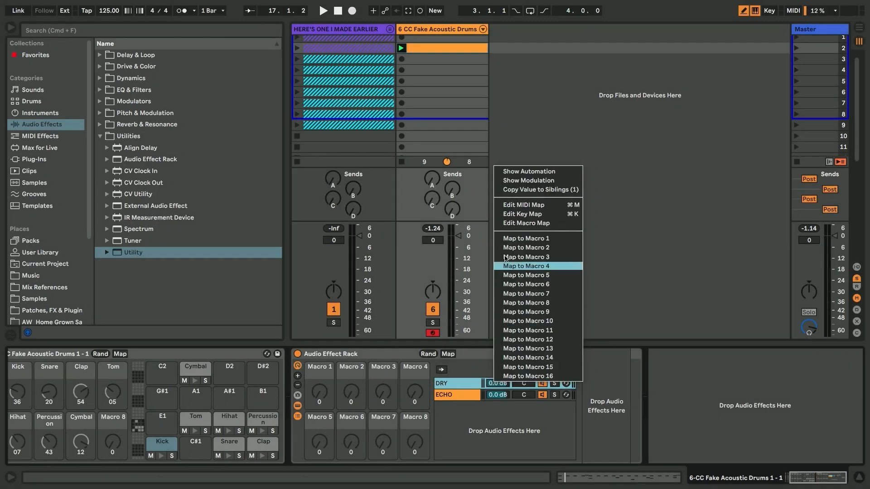
left_click(521, 239)
left_click(460, 396)
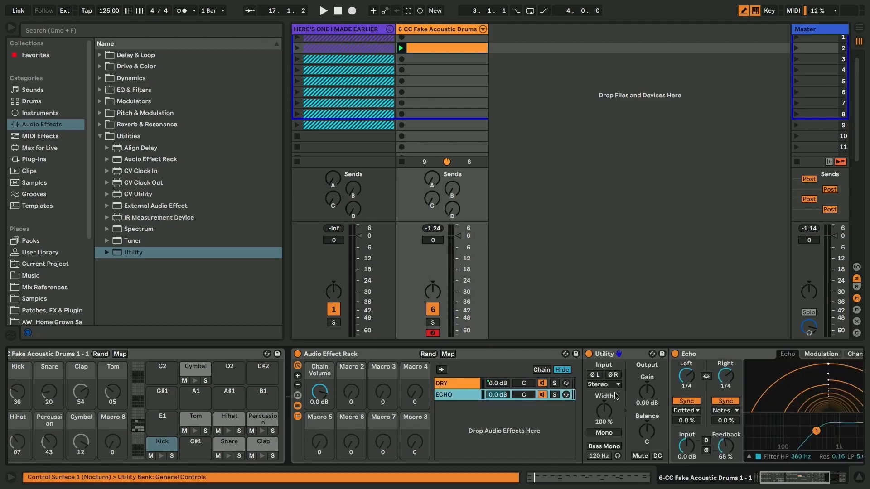
right_click(649, 392)
left_click(680, 247)
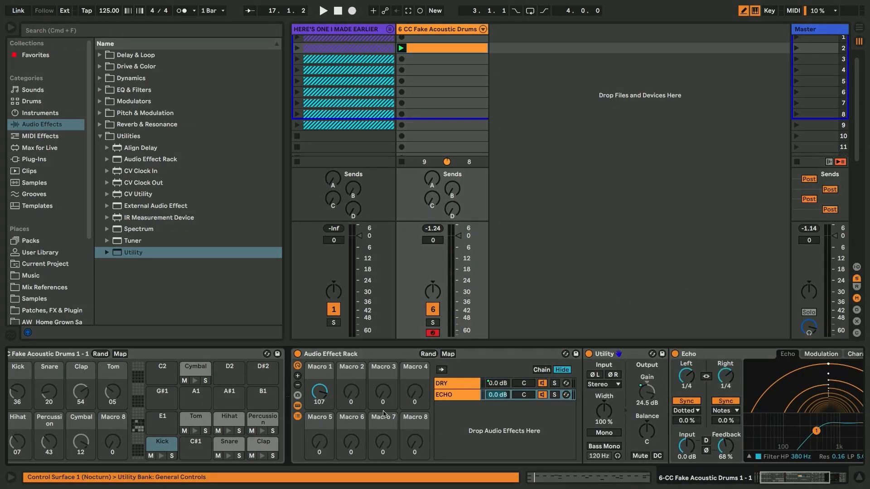
Edit the Macro 1 ranges: DRY Chain Volume from 0.0 dB to -inf dB, ECHO Utility Gain maximum 0 dB
left_click(448, 354)
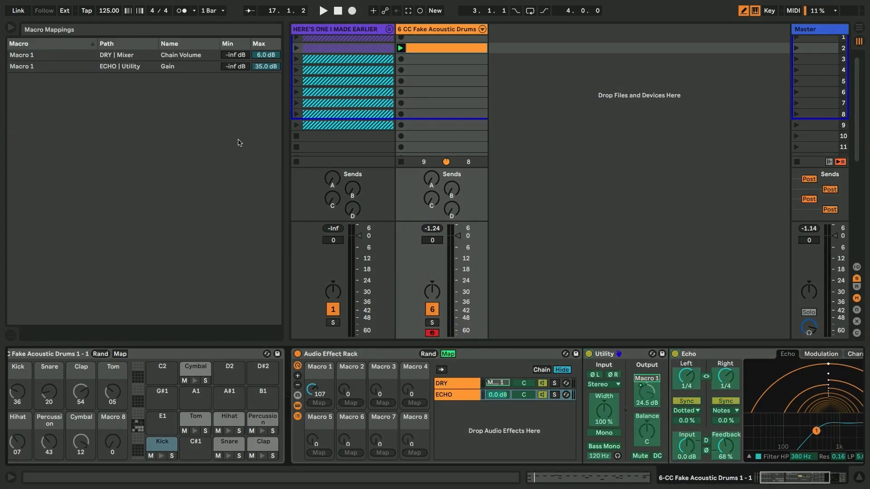
left_click(242, 57)
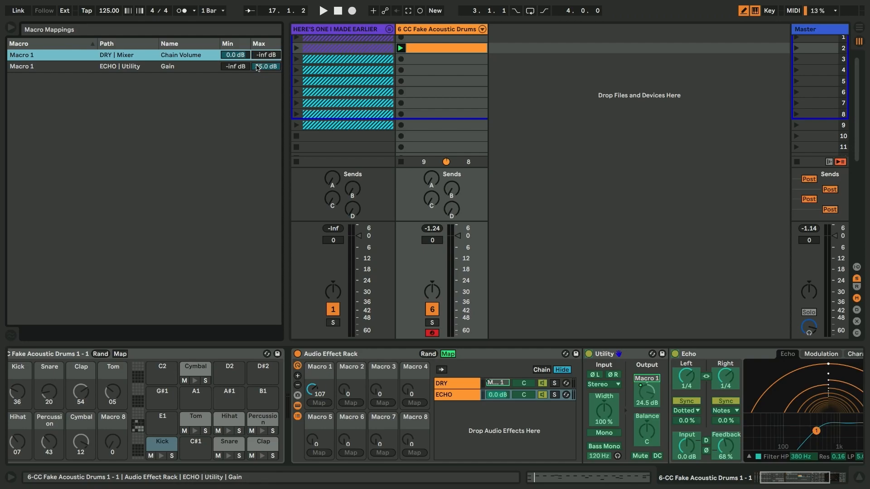
left_click(257, 69)
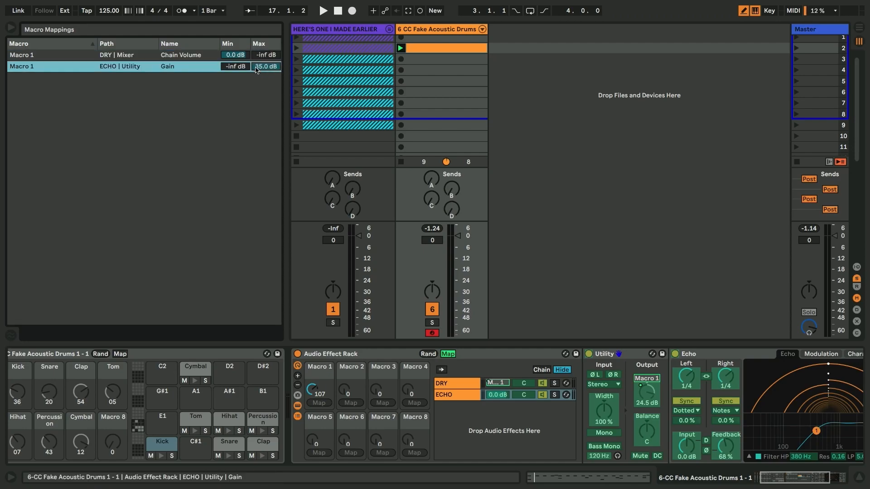
type("0")
key("Return")
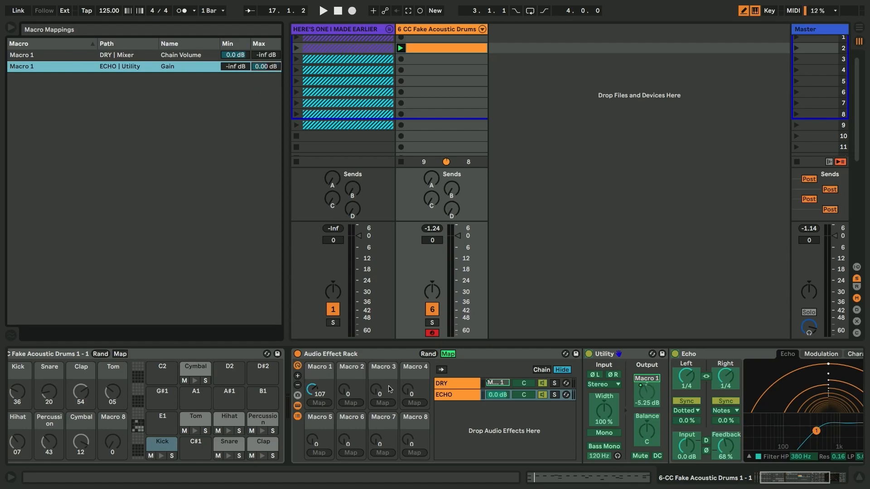
left_click(448, 354)
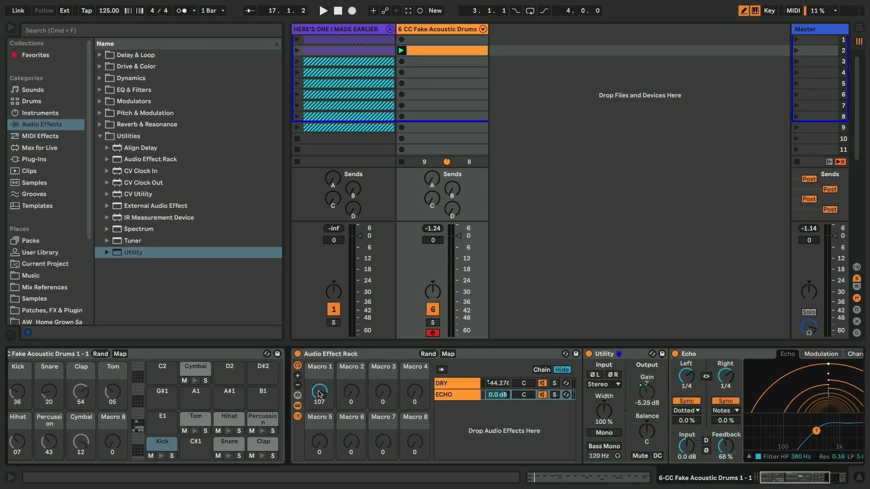
Play the beat and sweep Macro 1 up to 127 and back down to 0 to hear the dry-to-echo crossfade
key("space")
left_click_drag(319, 395, 319, 380)
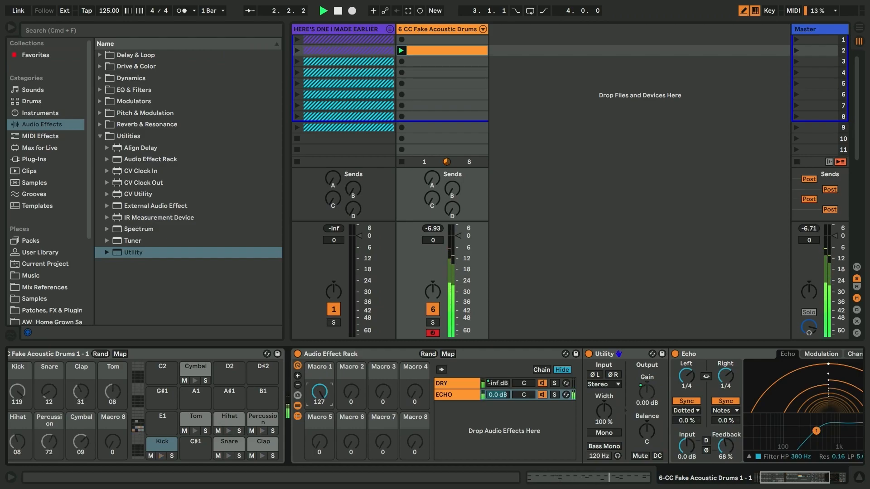
left_click_drag(320, 392, 319, 449)
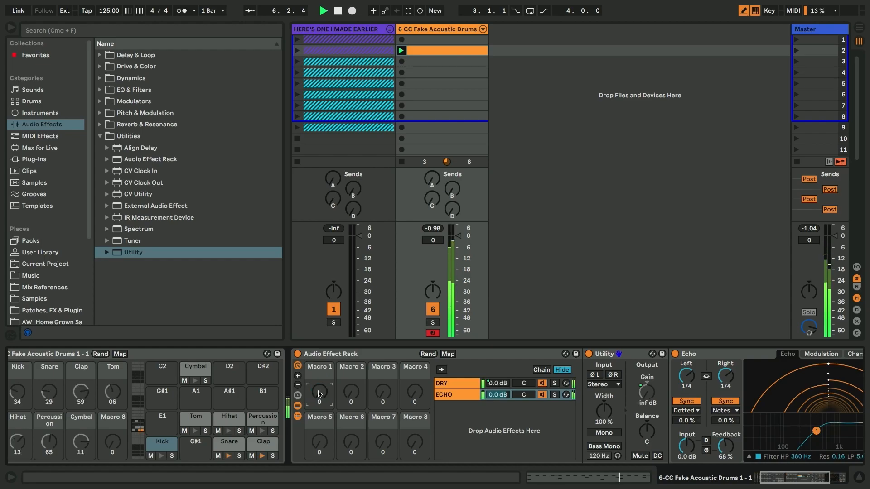
Delete the Audio Effect Rack and insert a new Echo after the drum rack
left_click(345, 354)
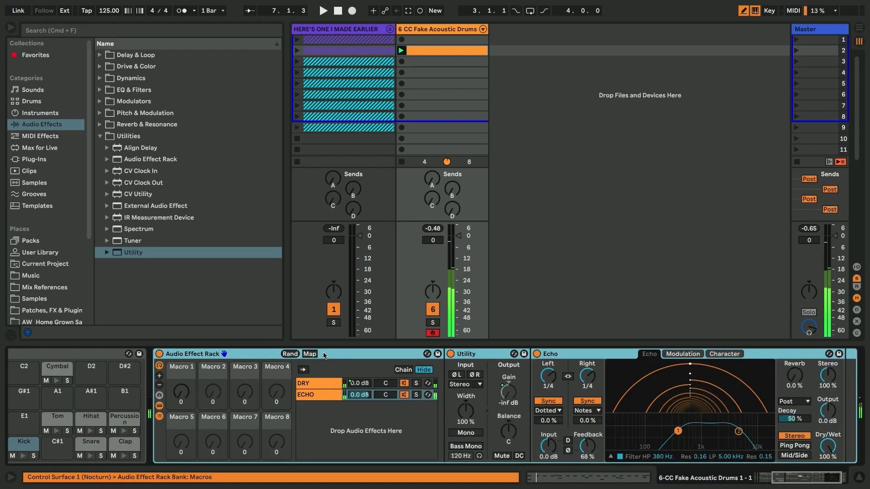
key("Delete")
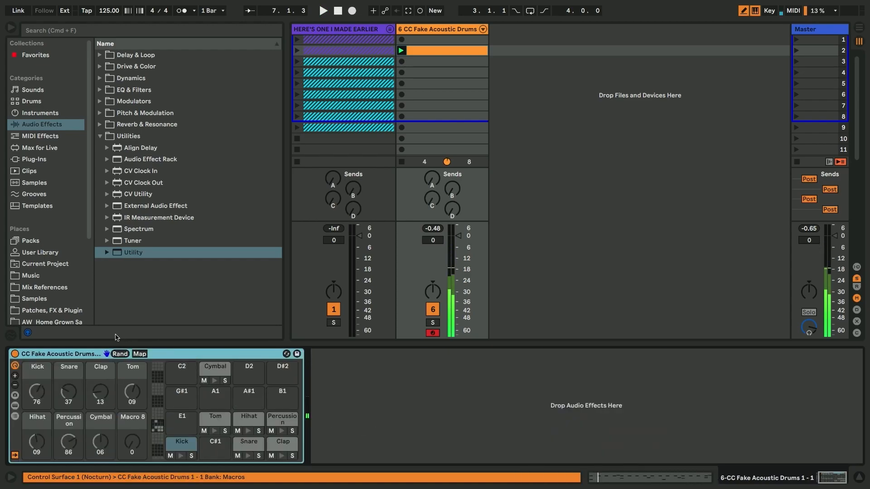
left_click(98, 67)
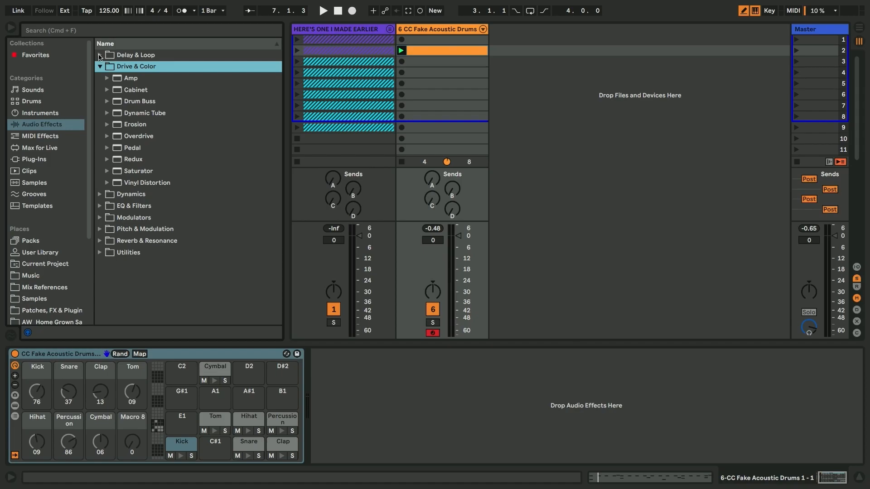
left_click(100, 56)
left_click_drag(131, 90, 372, 443)
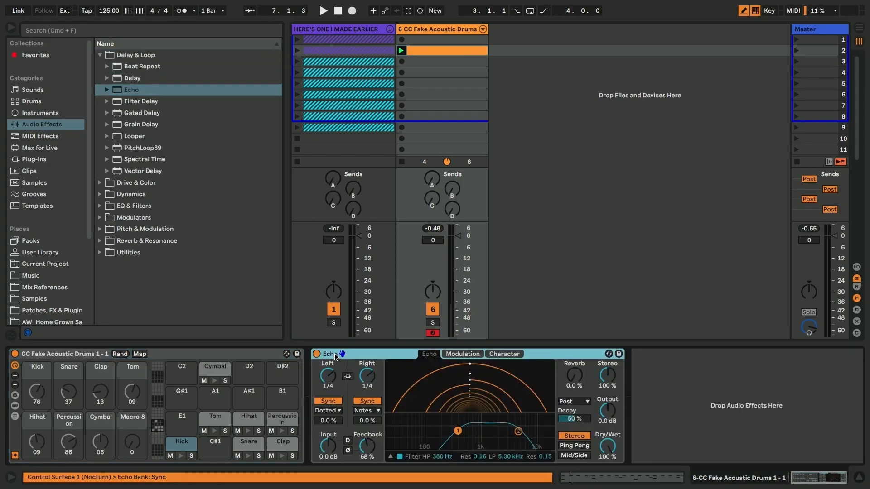
Group the new Echo into an Audio Effect Rack and add an empty chain above the Echo chain
key("super+g")
right_click(346, 405)
left_click(376, 425)
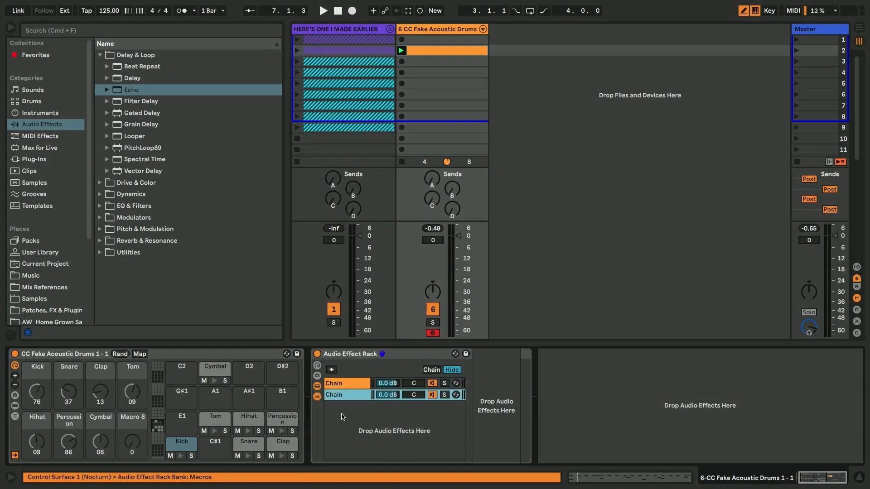
left_click(340, 384)
left_click(343, 383)
left_click_drag(341, 378, 341, 379)
left_click(338, 396)
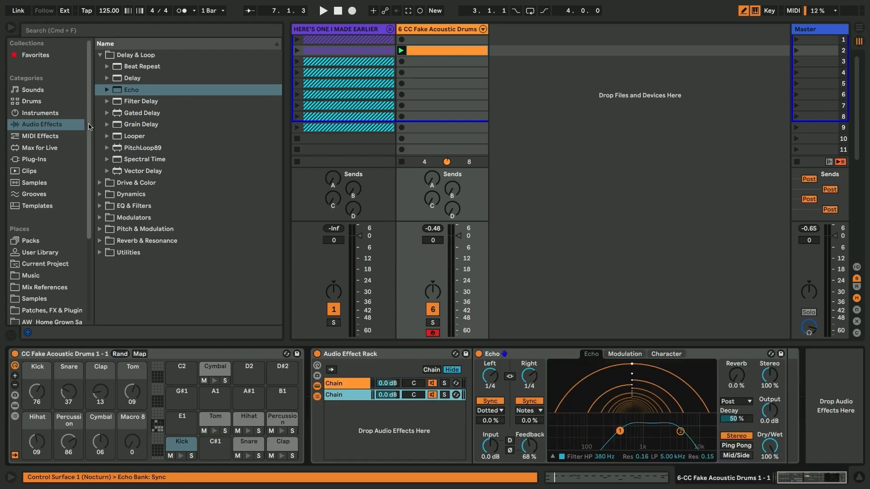
Insert a Beat Repeat before Echo and replace it with the AW Beat Repeat Gate preset
left_click(107, 68)
left_click_drag(372, 261, 478, 431)
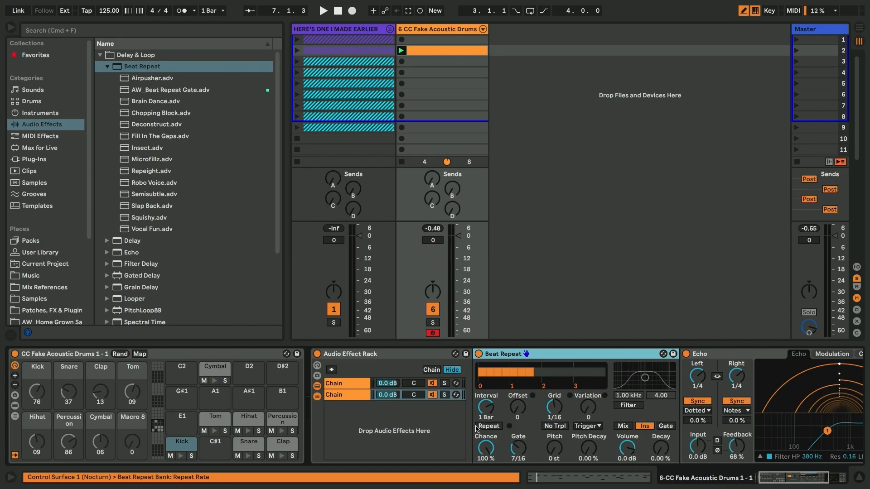
left_click(126, 91)
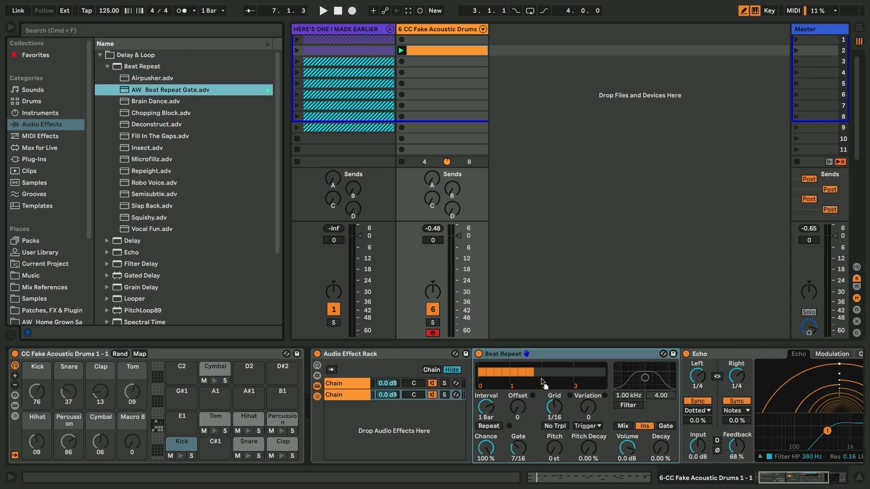
left_click_drag(533, 356, 530, 358)
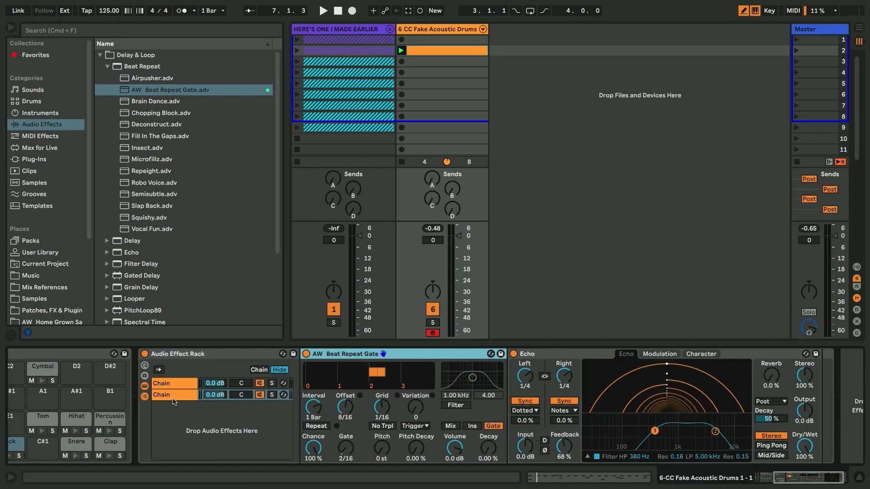
Audition the Beat Repeat chain soloed during playback, set Beat Repeat's Chance to 30 % and turn the solo off
left_click(169, 394)
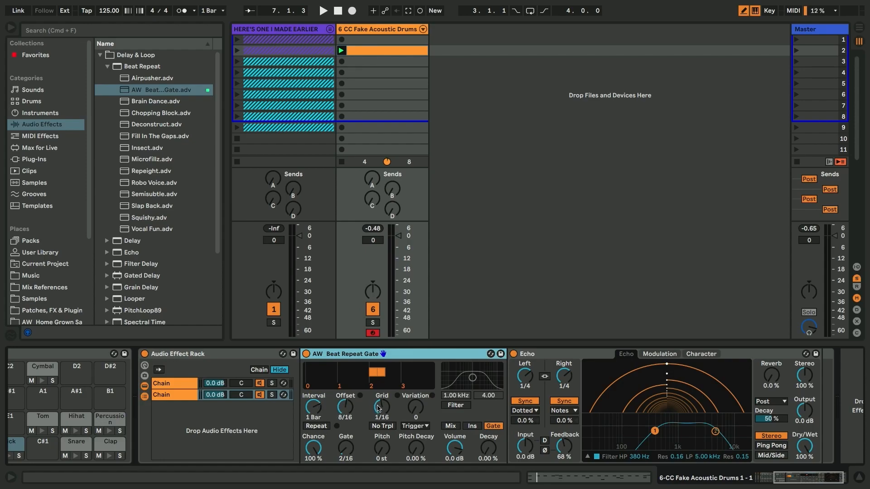
left_click(271, 396)
key("space")
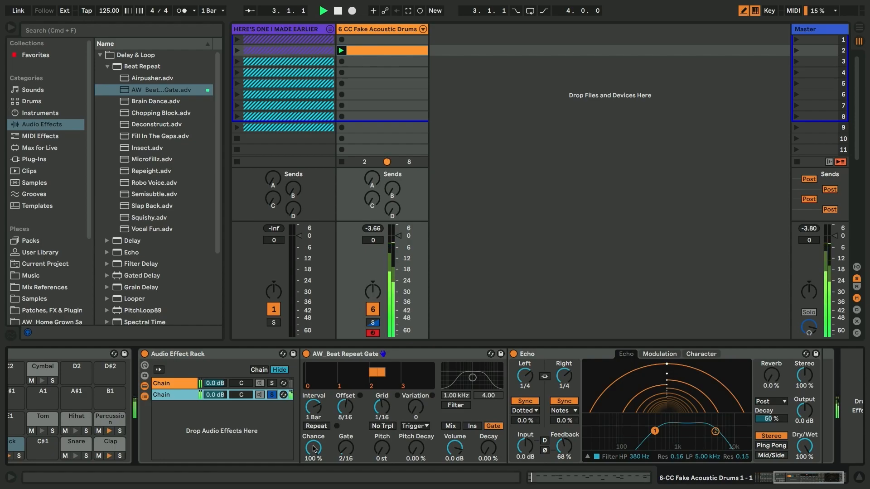
left_click(313, 449)
type("30")
key("Return")
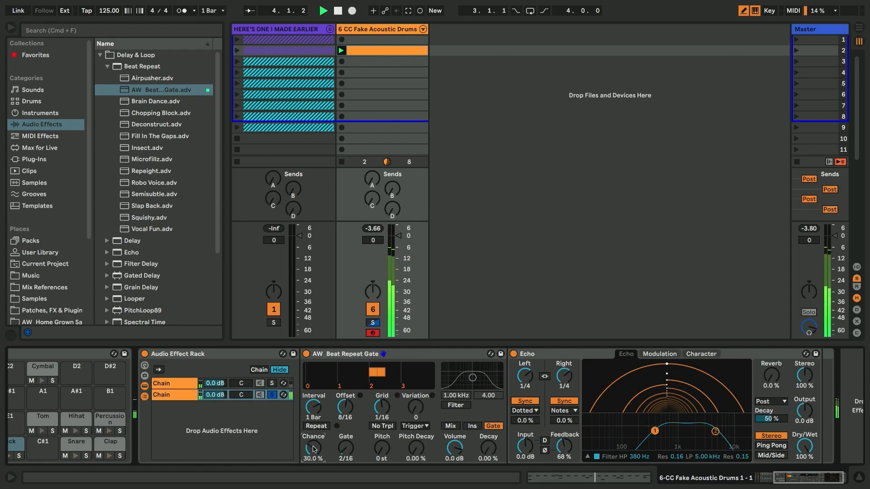
left_click(186, 396)
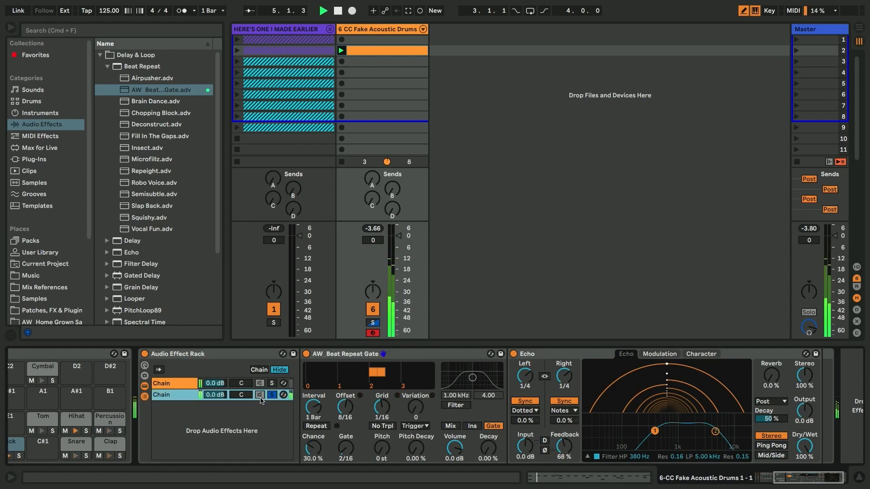
left_click(272, 396)
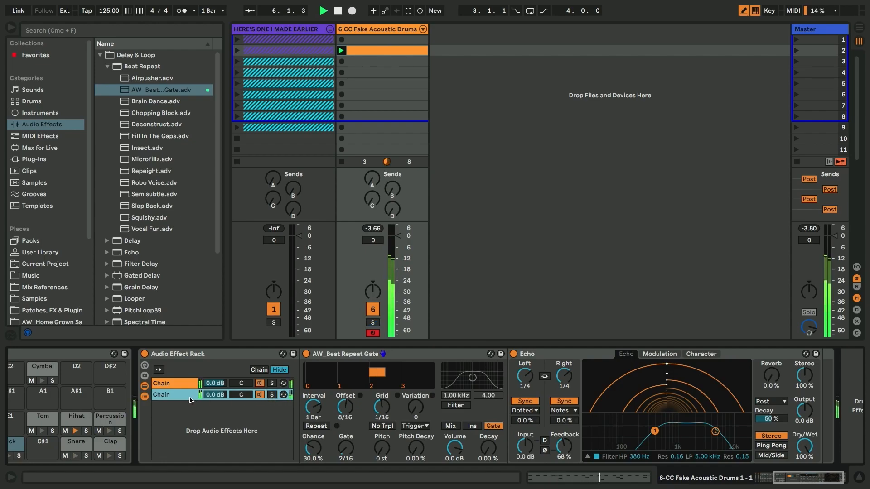
Duplicate the Beat Repeat chain and, in the copy, set Offset to 12/16, link Echo's delay times at 1/8 and set Echo's Reverb to 35 %
key("ctrl+d")
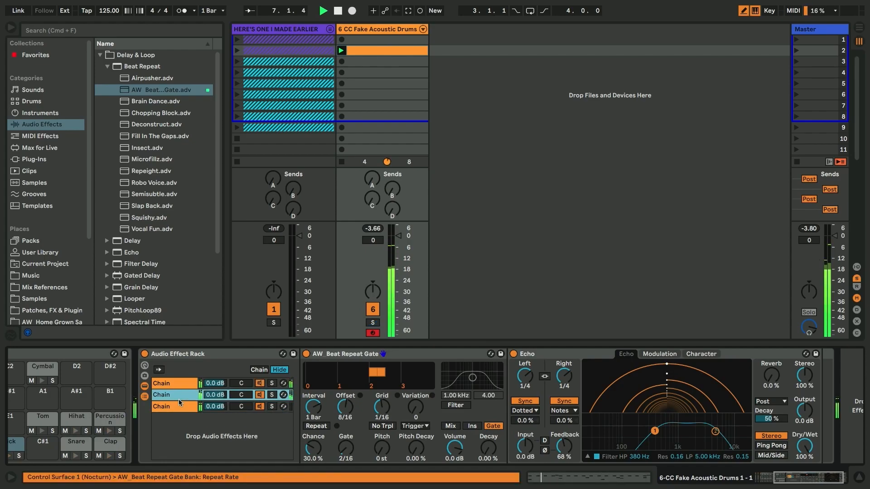
left_click_drag(350, 417, 349, 399)
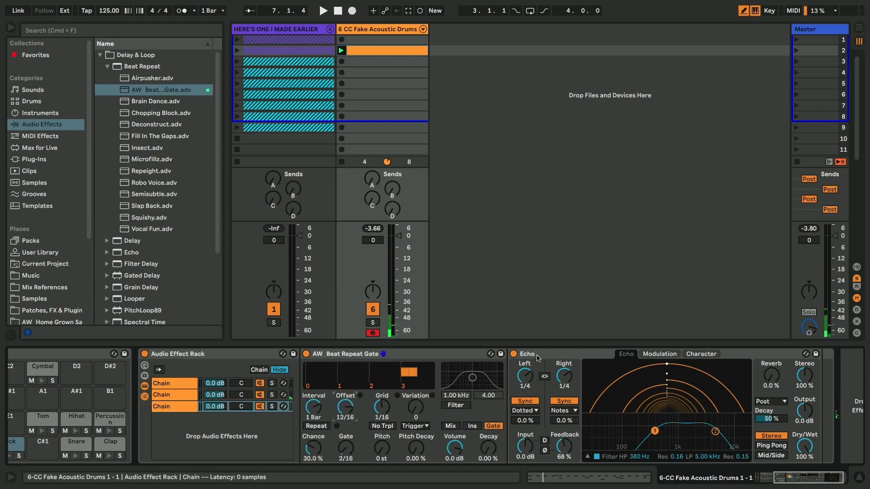
left_click(545, 376)
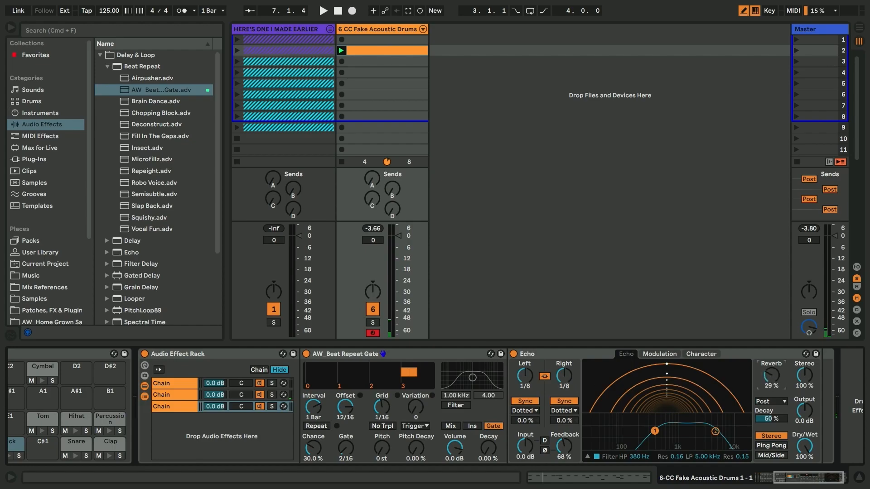
key("space")
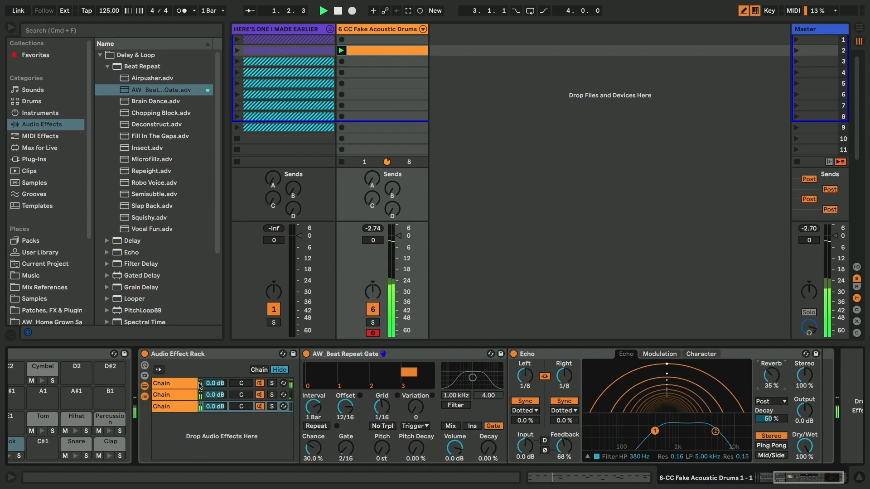
Duplicate the third chain of the rack and solo the new fourth chain
left_click(184, 410)
key("super+d")
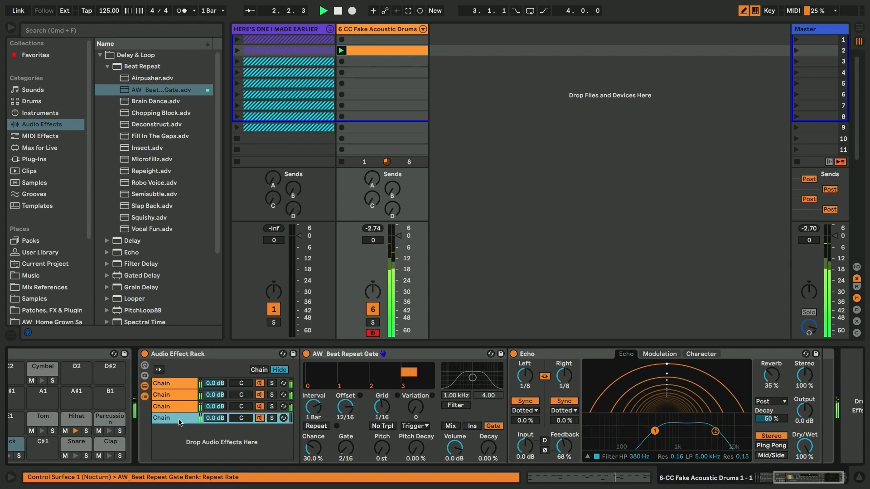
left_click(272, 419)
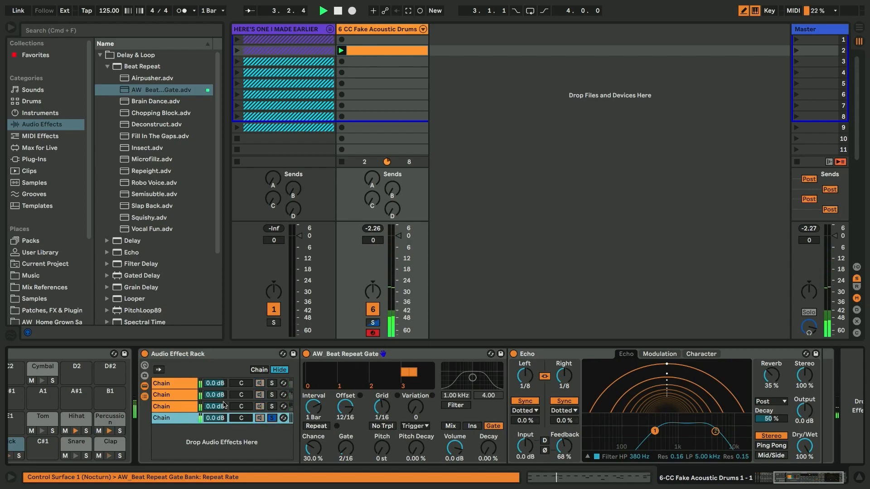
Replace Echo in the fourth chain with Hybrid Reverb from the Reverb & Resonance effects
left_click(541, 356)
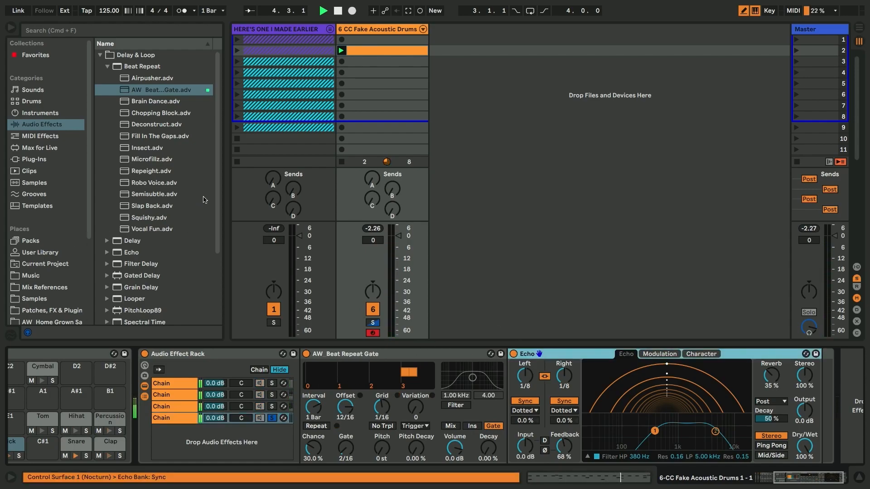
left_click(108, 66)
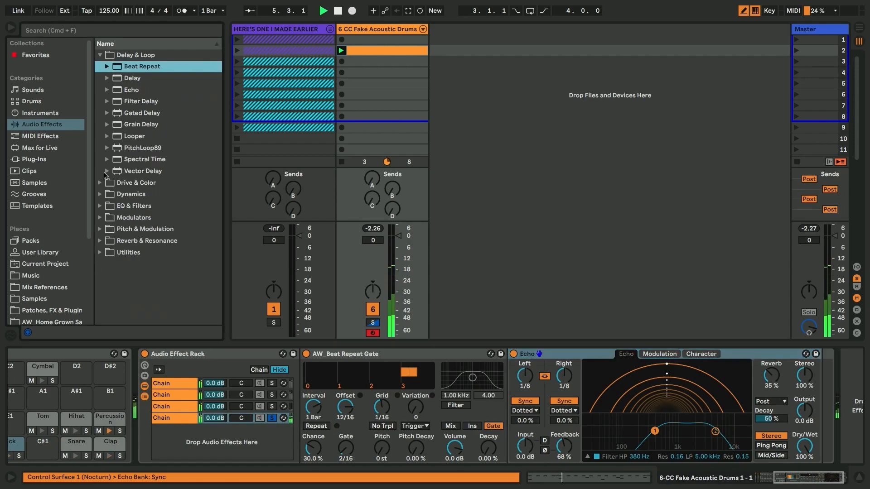
left_click(100, 183)
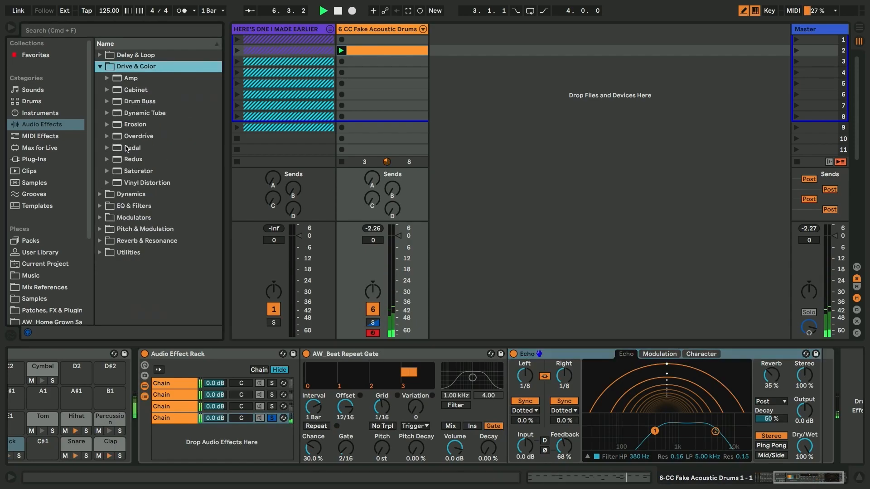
left_click(99, 240)
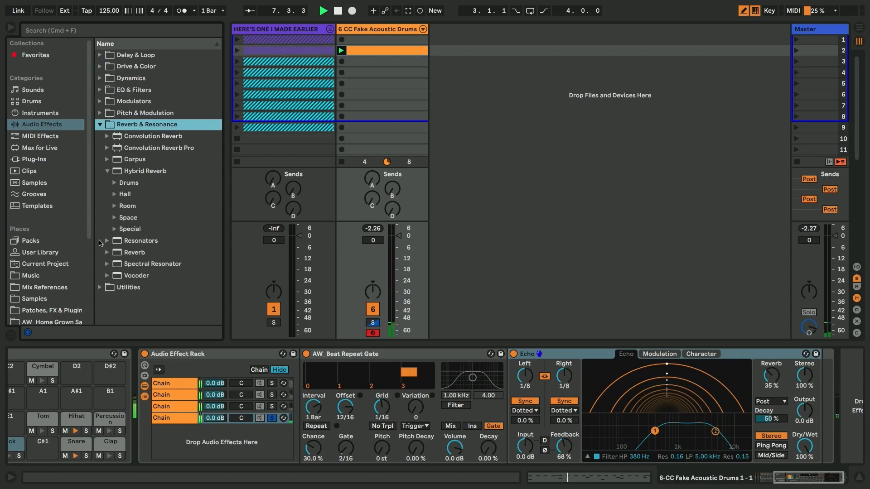
left_click_drag(146, 171, 554, 361)
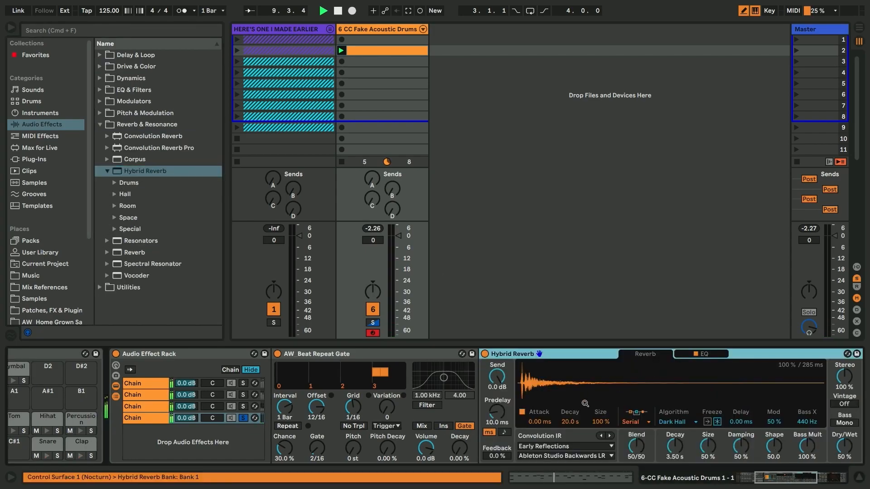
Delete the leftover device that follows Hybrid Reverb in the fourth chain
scroll(585, 403, "right", 7)
left_click(551, 355)
key("Delete")
scroll(245, 421, "left", 5)
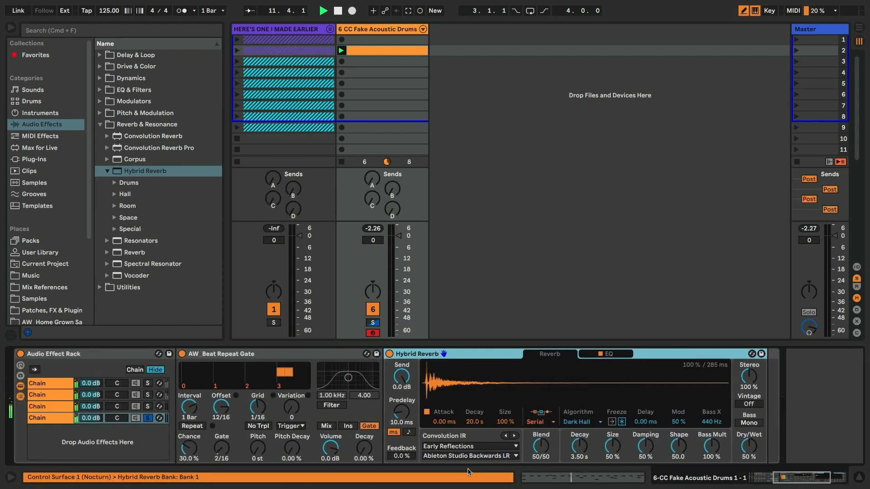
Set Hybrid Reverb's convolution IR to Digital Rich Plate 1 from the Plates category and its Dry/Wet to 100 %
left_click(473, 446)
left_click(456, 409)
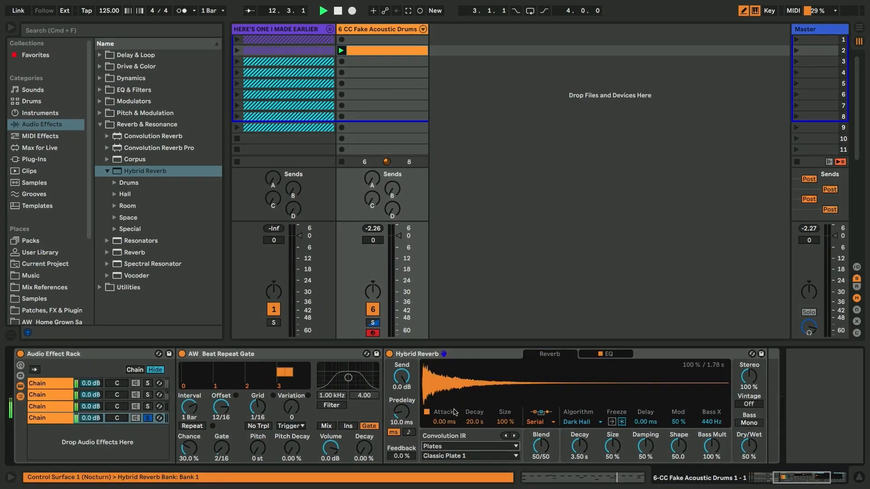
left_click(450, 456)
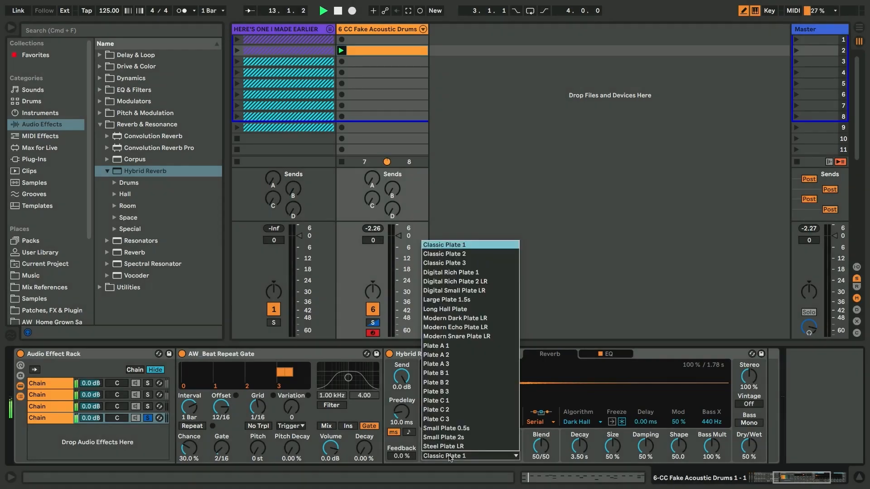
left_click(451, 272)
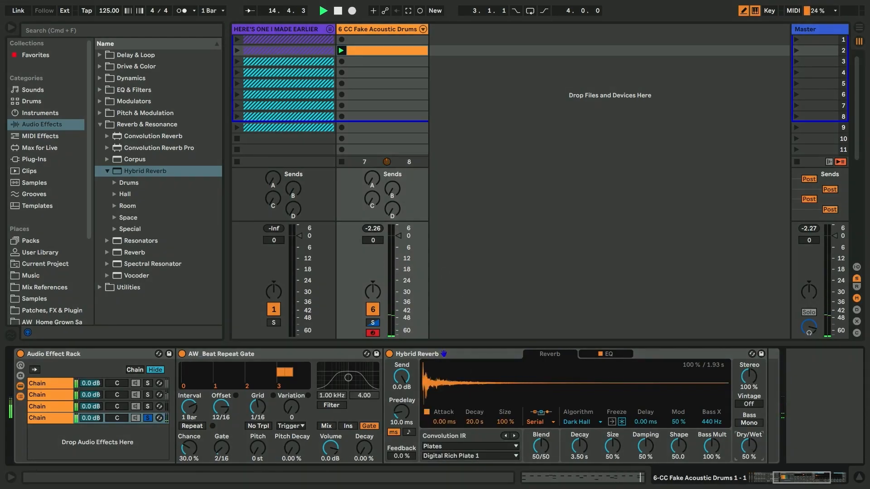
left_click(41, 421)
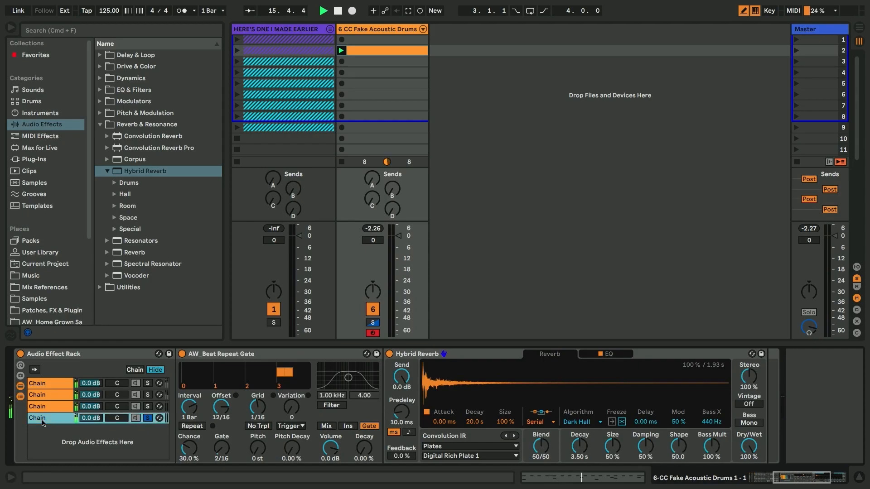
Set the Offset of the fourth chain's Beat Repeat to 0
left_click(45, 409)
left_click(46, 419)
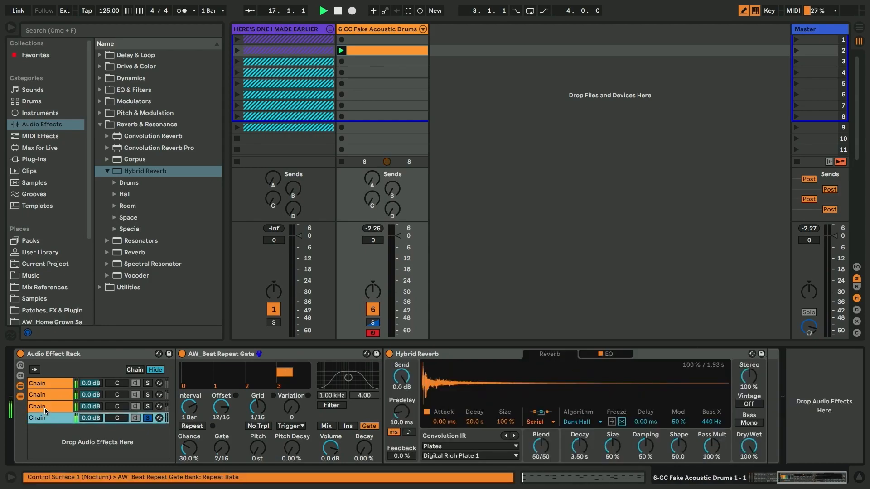
left_click_drag(222, 409, 222, 414)
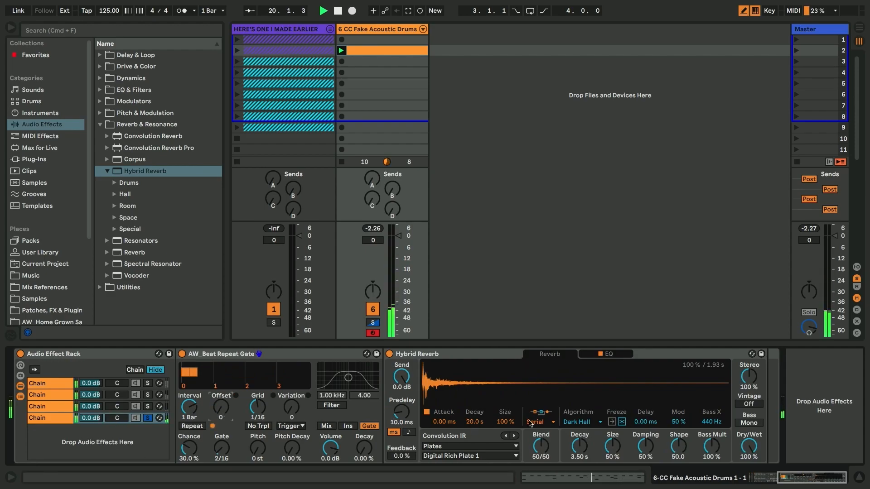
Cut Hybrid Reverb's lows at about 405 Hz in its EQ and set a tempo-synced Predelay of 4/16 with 50 % Feedback
left_click(610, 355)
left_click_drag(485, 438, 555, 437)
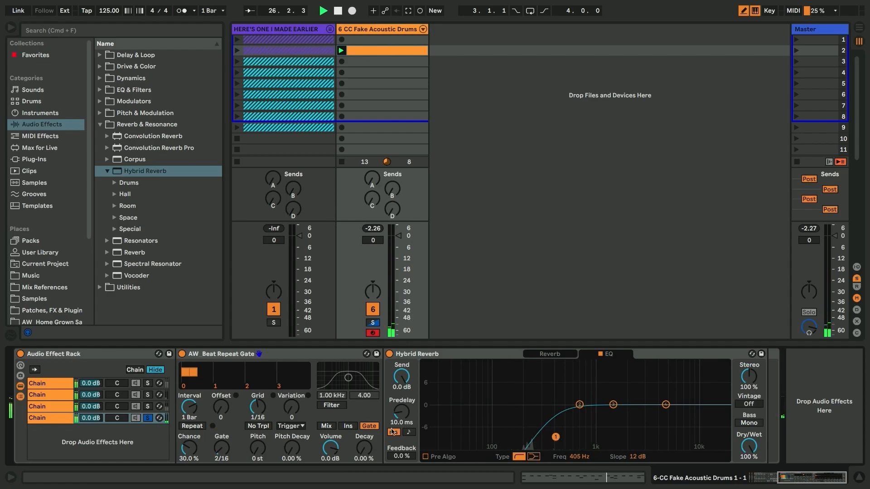
left_click(407, 432)
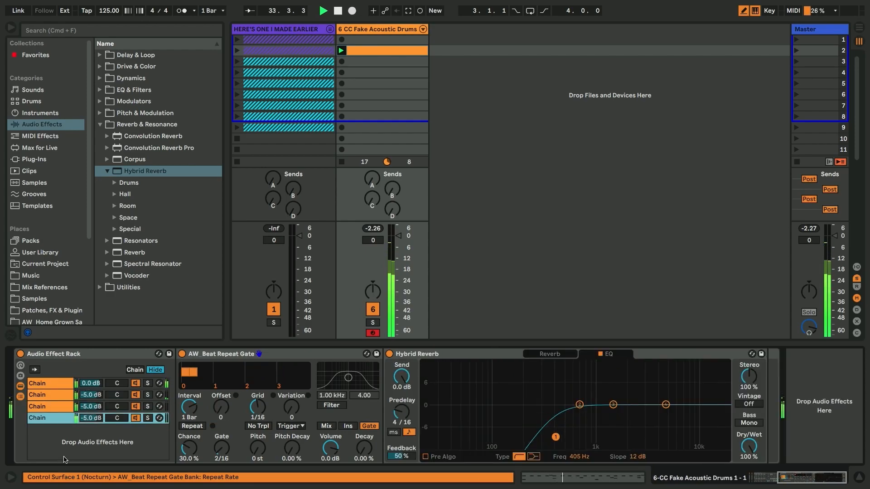
Hide the devices inside the Audio Effect Rack and add a Beat Repeat from Delay & Loop after the rack
scroll(68, 417, "left", 8)
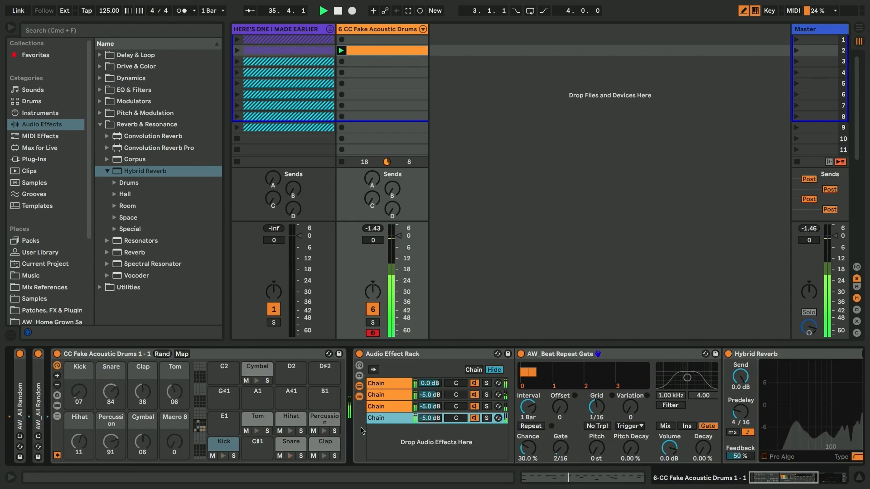
left_click(359, 397)
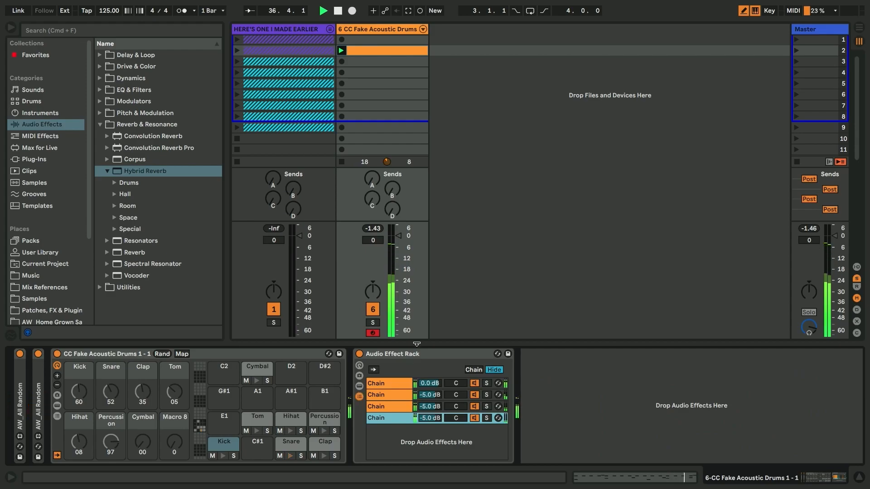
left_click(100, 124)
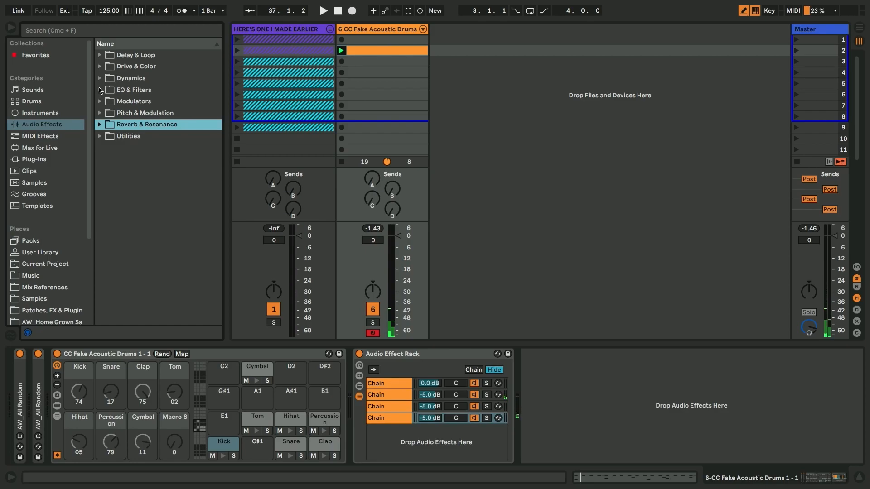
left_click(100, 55)
left_click_drag(116, 66, 528, 436)
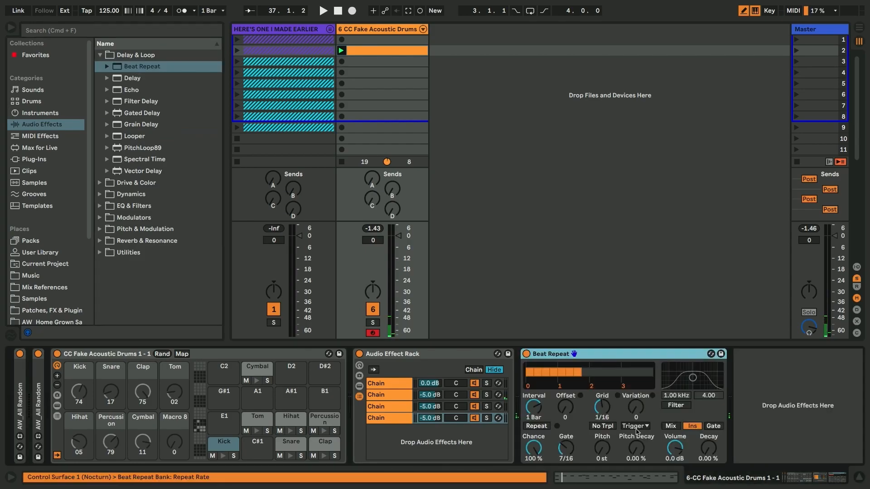
Set the new Beat Repeat to Gate mode with Interval 4 Bar, Grid 1 Bar and Gate 4 Bar, and start playback
left_click(713, 428)
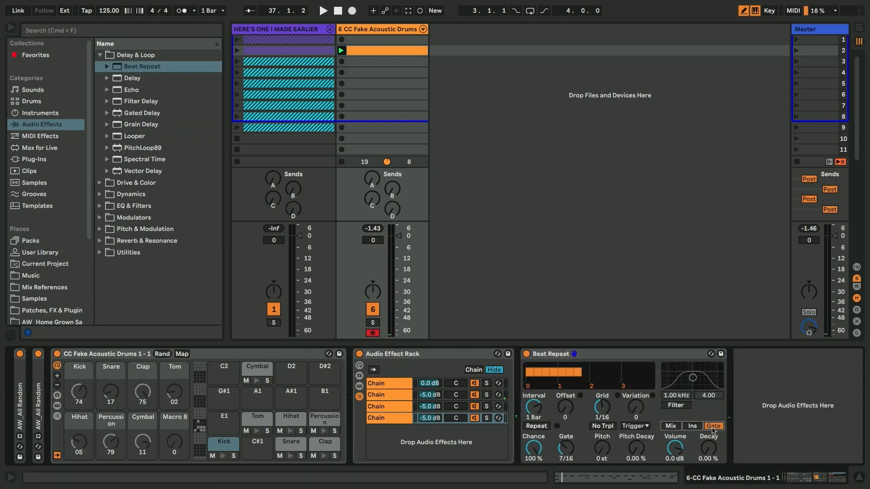
left_click_drag(543, 408, 542, 394)
left_click_drag(606, 410, 606, 390)
left_click_drag(558, 454, 567, 451)
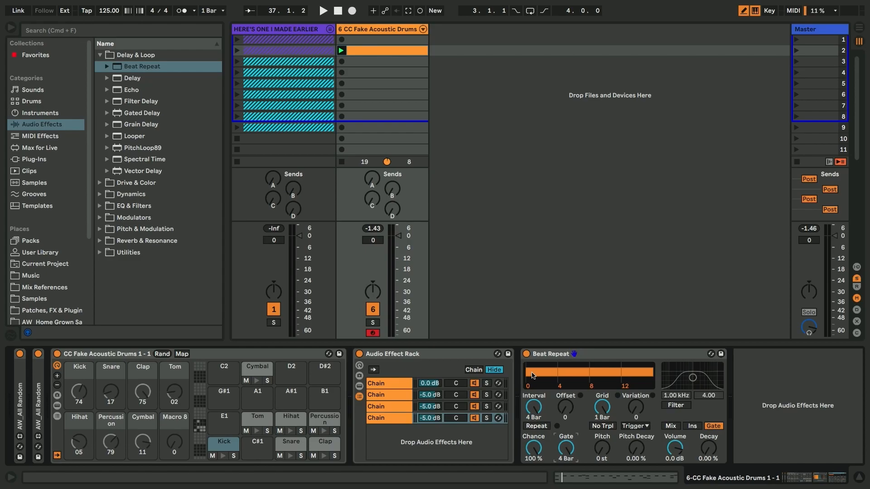
key("space")
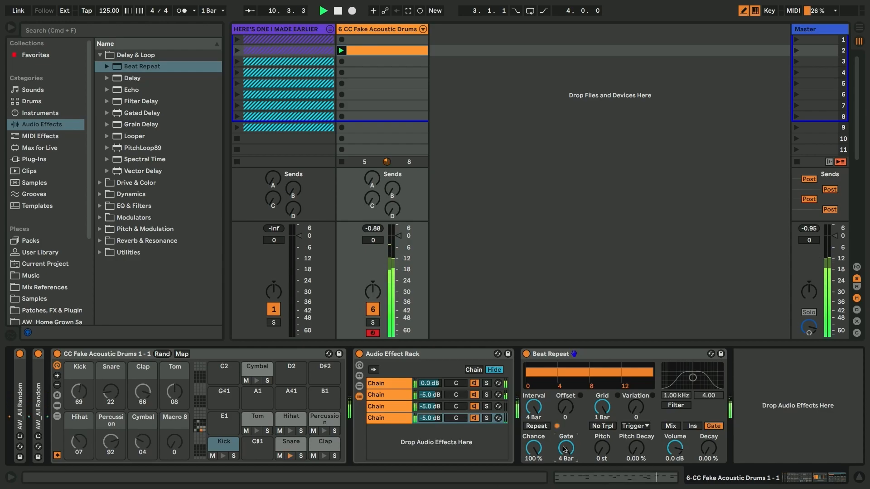
Checking against the metronome, add a second Beat Repeat with 10 % Chance after the first and set the first one's Chance to 90 %
left_click(181, 11)
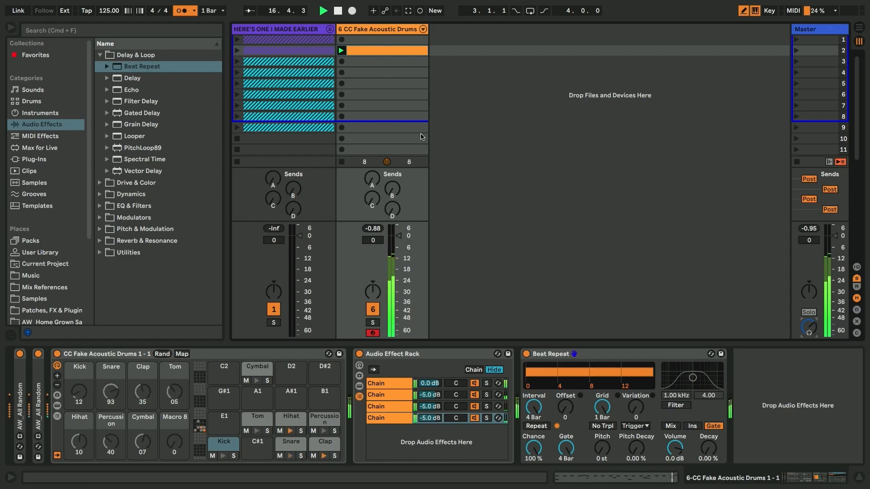
left_click_drag(156, 67, 793, 417)
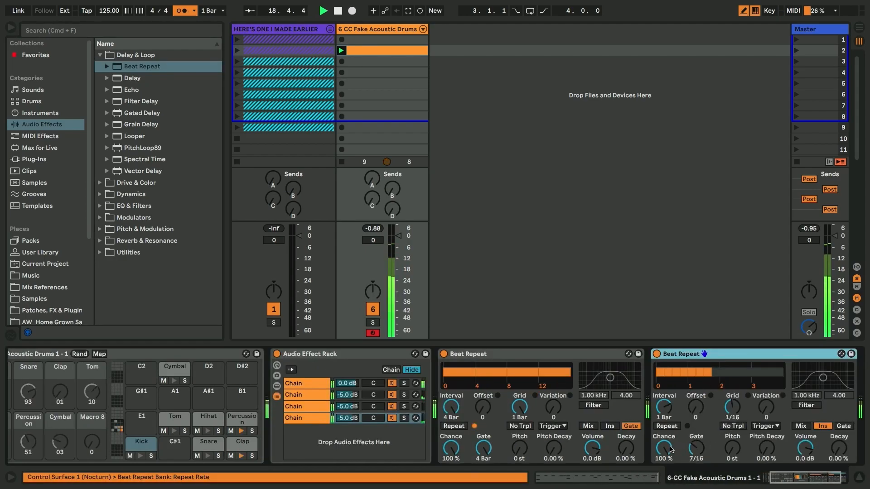
left_click_drag(665, 448, 668, 450)
scroll(635, 411, "right", 3)
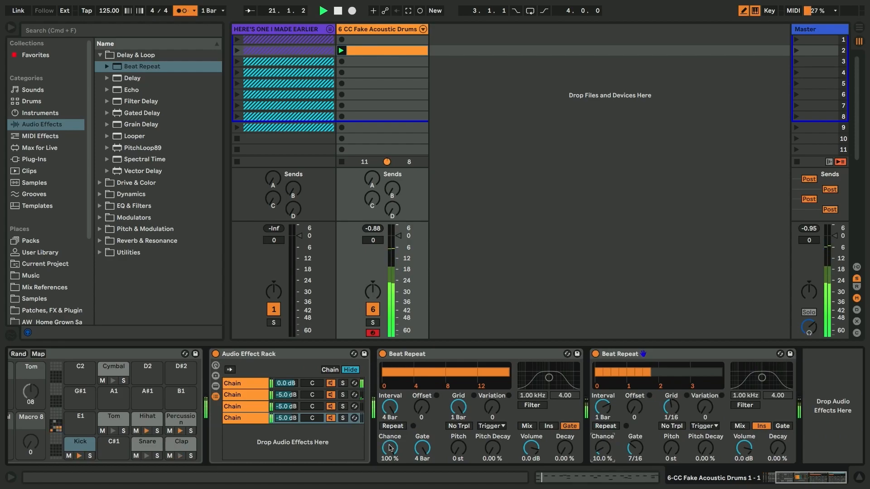
left_click_drag(390, 447, 390, 448)
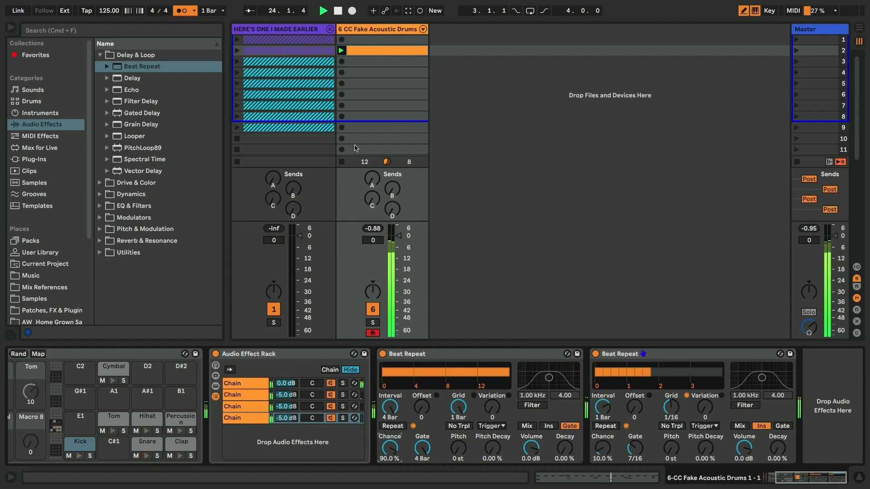
left_click(180, 10)
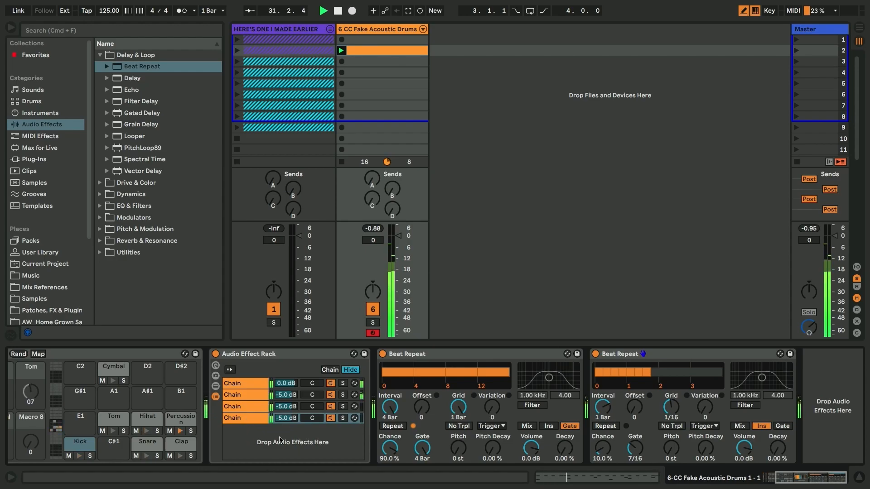
Add Tom notes at 1.1.2 and 1.2.2 in the drum clip and return to the track's devices
double_click(361, 51)
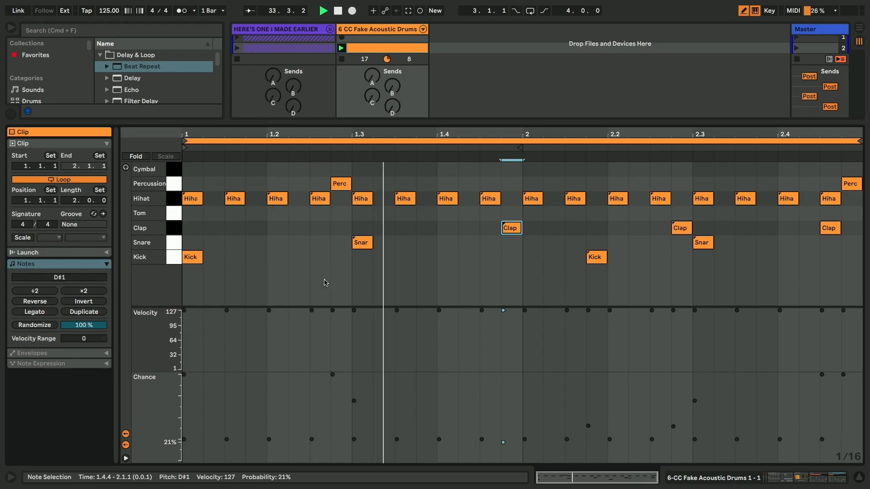
left_click(213, 213)
left_click(297, 213)
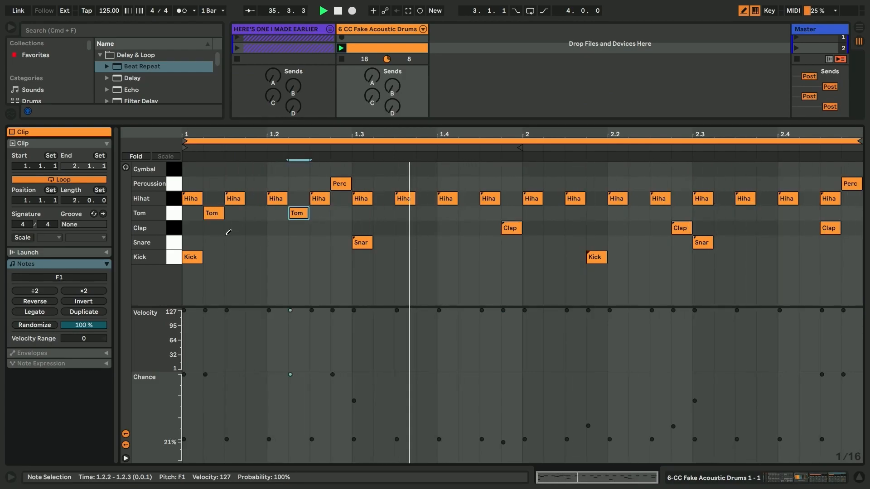
key("shift+Tab")
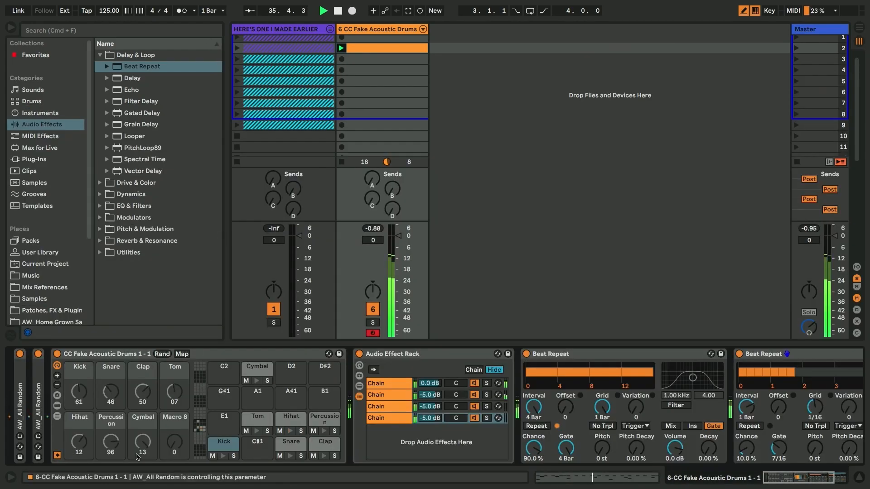
double_click(371, 48)
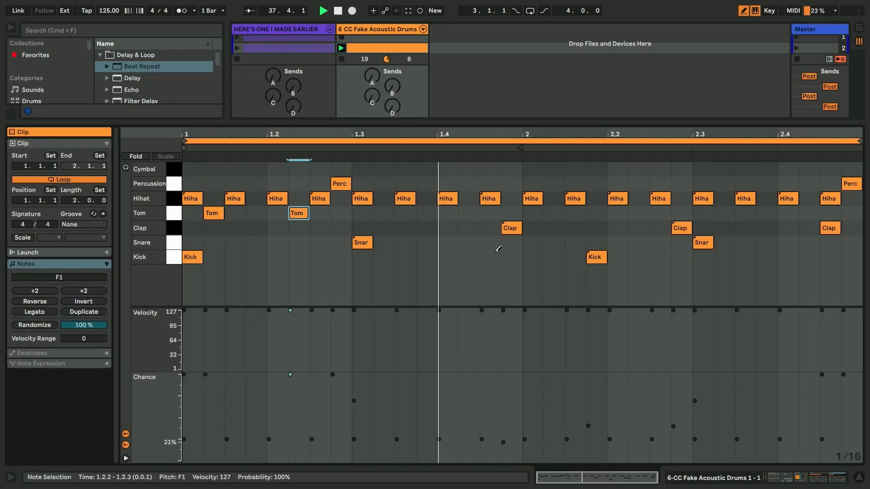
key("shift+Tab")
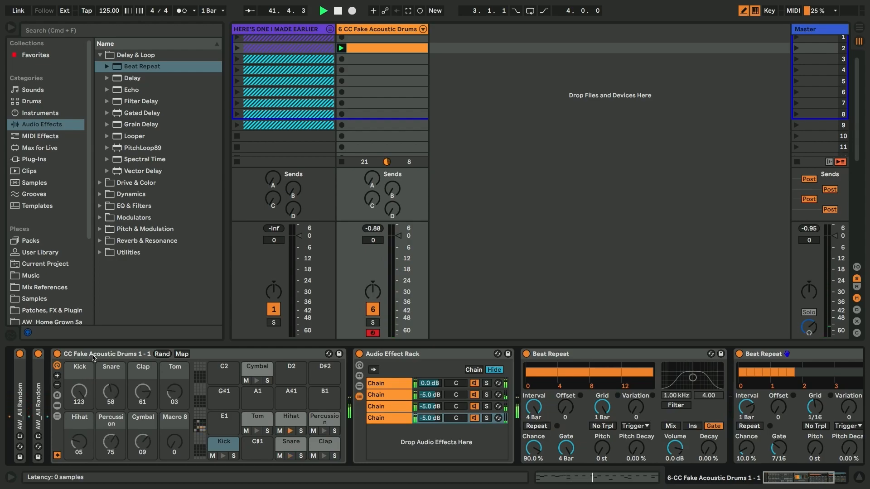
Show the Snare pad's Simpler and look at its sample hot-swap list without swapping anything
left_click(285, 447)
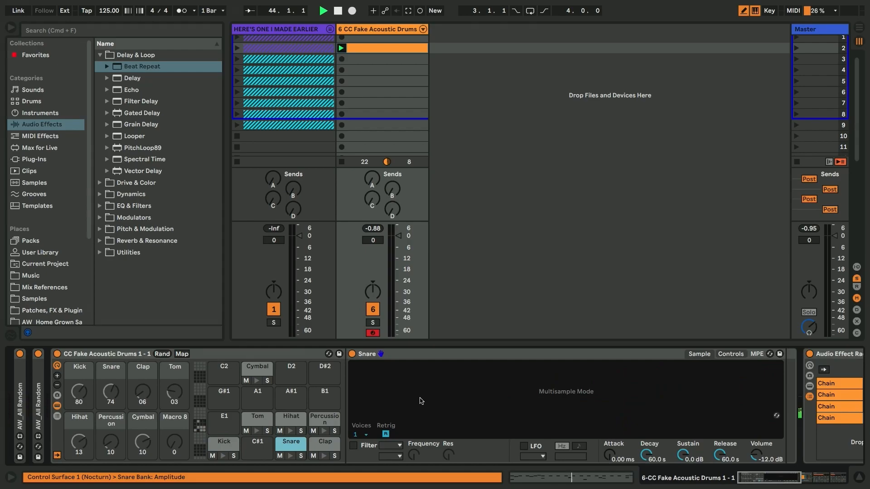
right_click(429, 378)
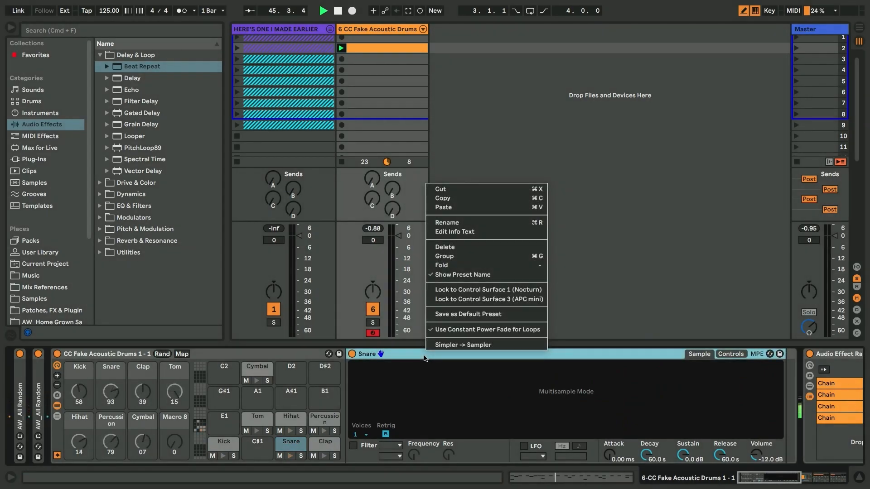
left_click(429, 379)
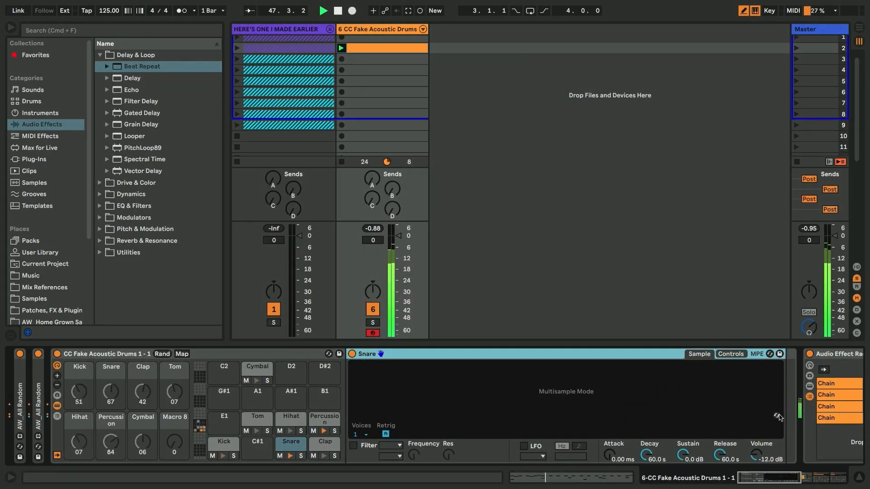
left_click(778, 416)
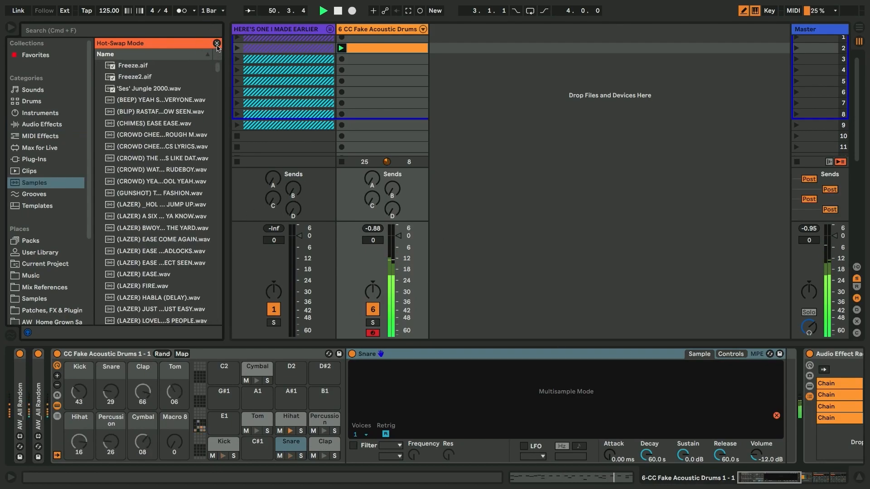
left_click(217, 44)
Convert the Snare's Simpler to Sampler to inspect the Select zones of its samples, and undo the conversion
right_click(587, 358)
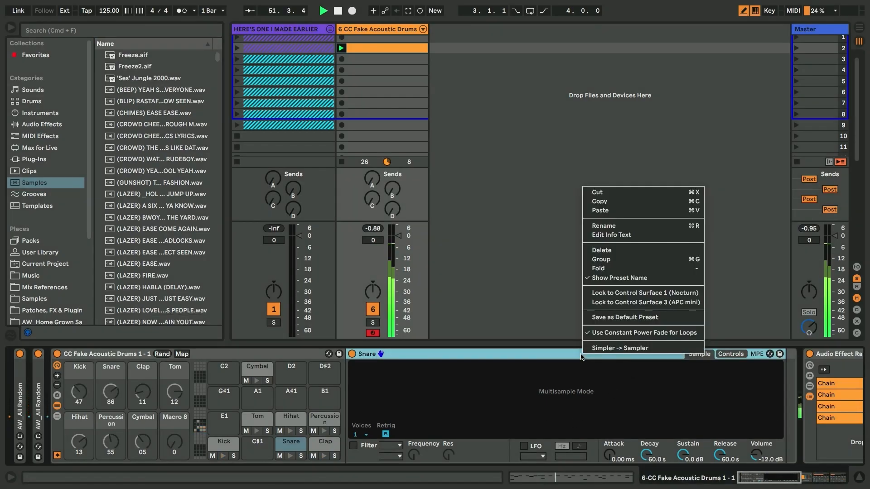
left_click(598, 394)
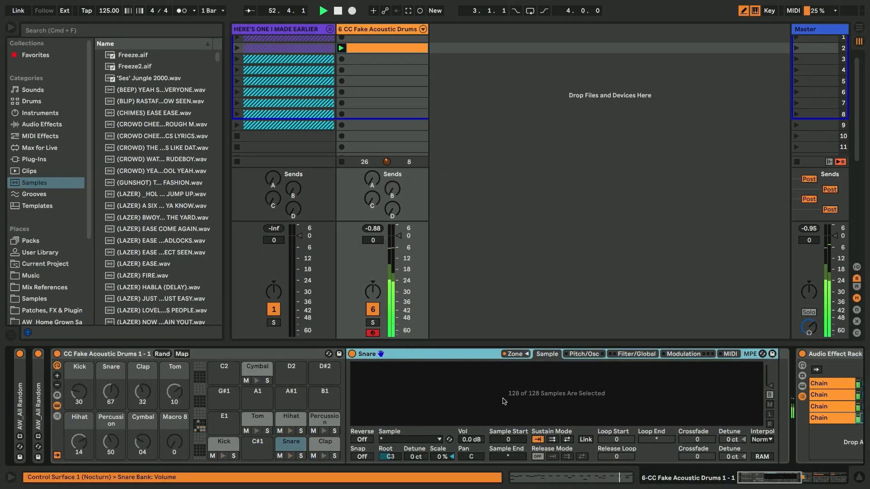
left_click(516, 354)
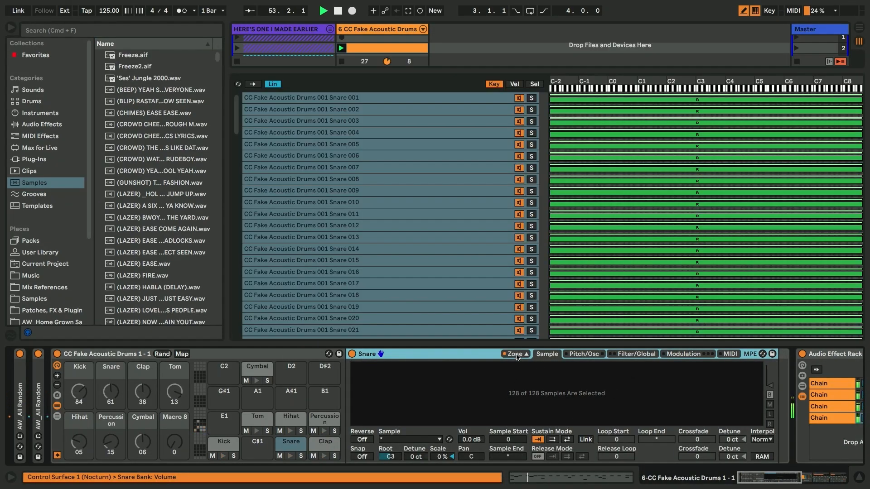
left_click(535, 85)
scroll(631, 211, "down", 8)
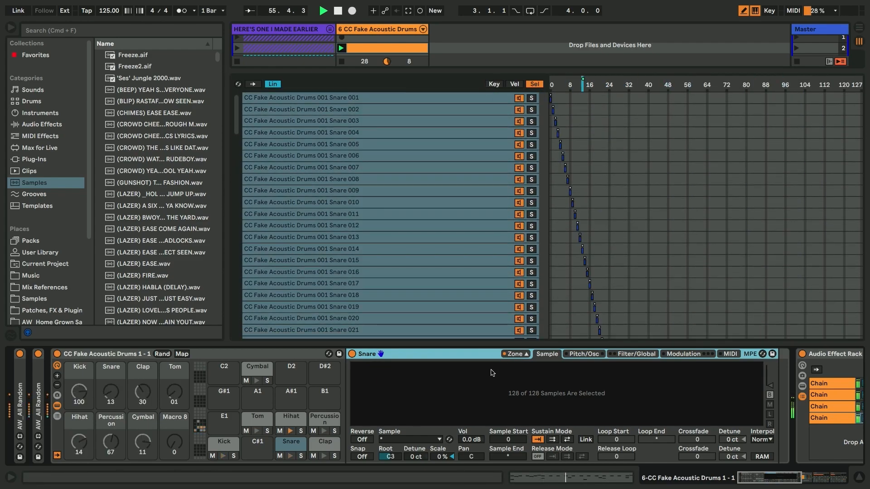
left_click(515, 355)
key("super+z")
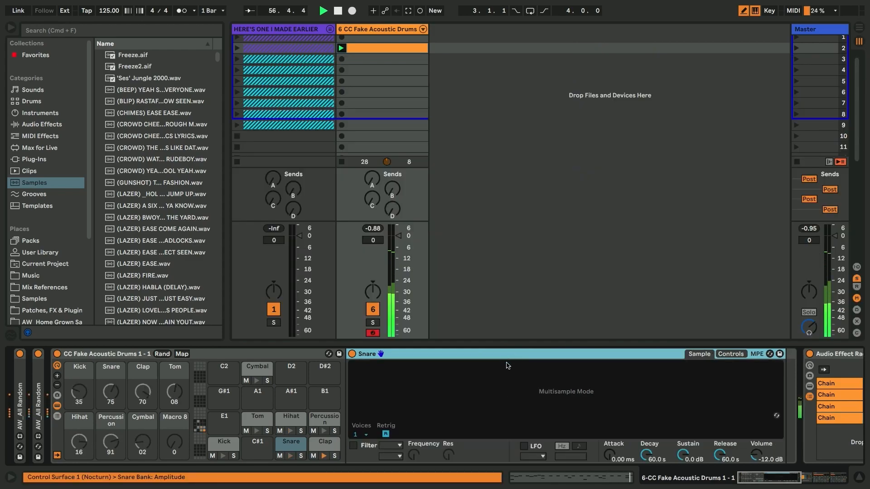
Hide the browser, open the notes of the drum clip and select all its Hihat notes to inspect their Chance
left_click(11, 27)
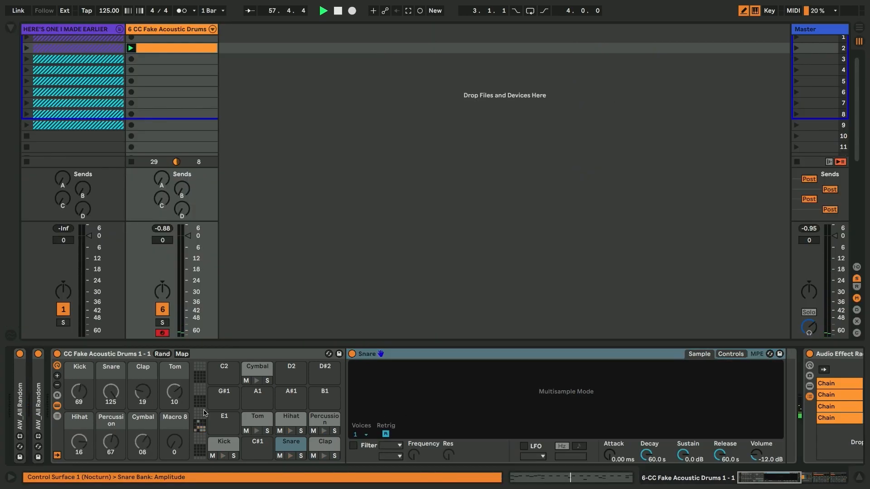
double_click(178, 49)
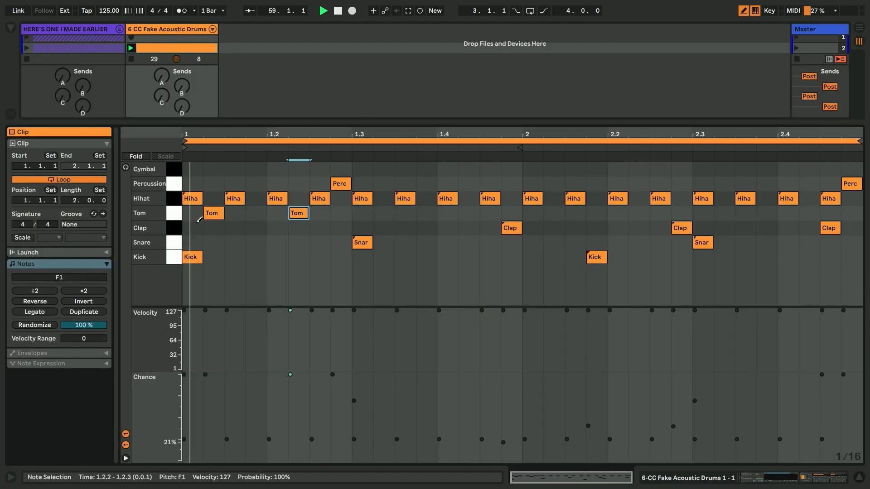
left_click(175, 199)
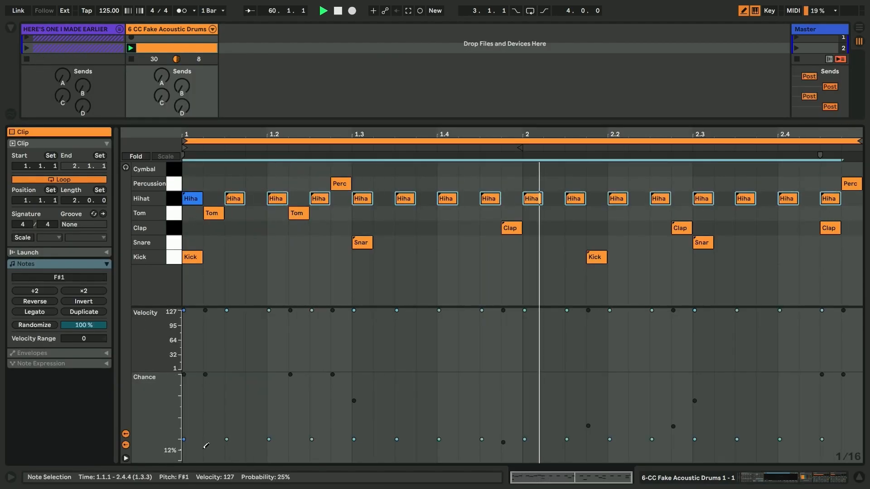
key("super+a")
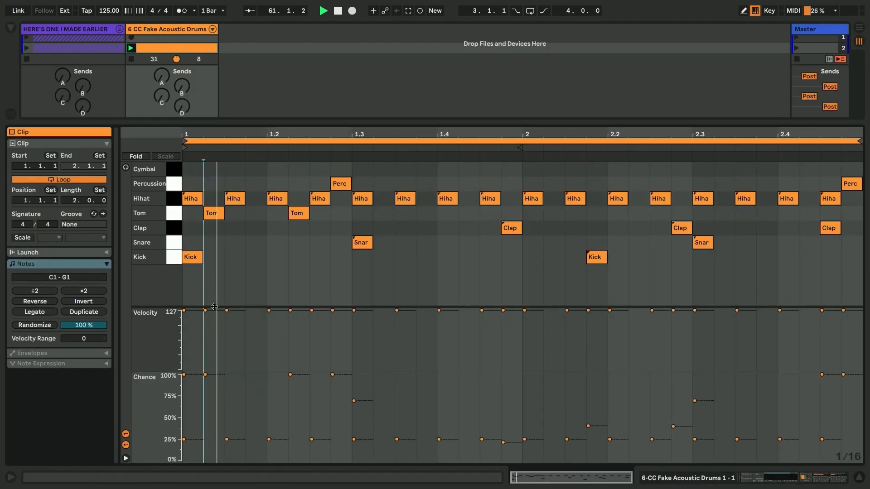
Load the CC Fake Acoustic Drums 1 - 5 kit from Packs onto a new track and hide the browser
left_click(162, 31)
key("super+alt+b")
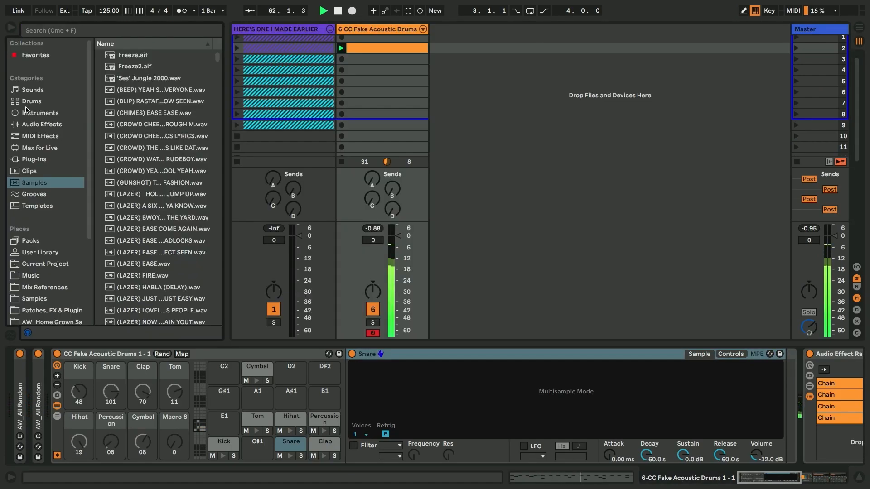
left_click(31, 240)
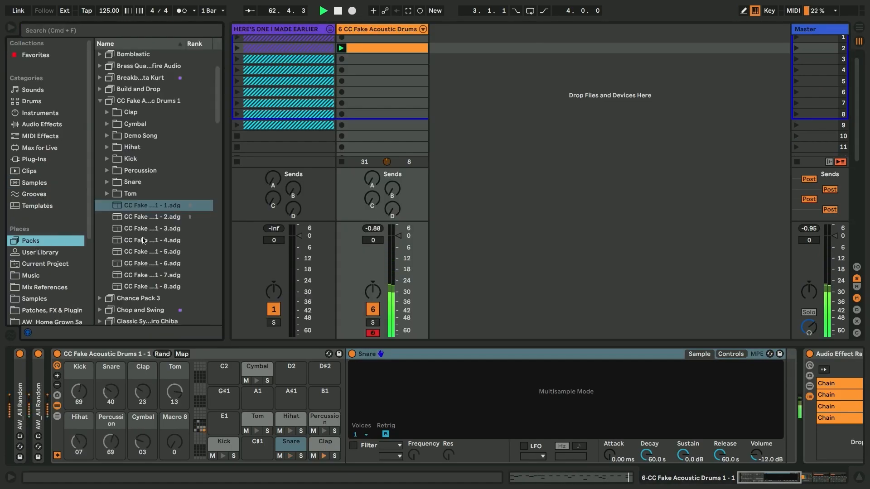
left_click(155, 217)
left_click_drag(155, 252, 446, 126)
left_click_drag(447, 128, 448, 128)
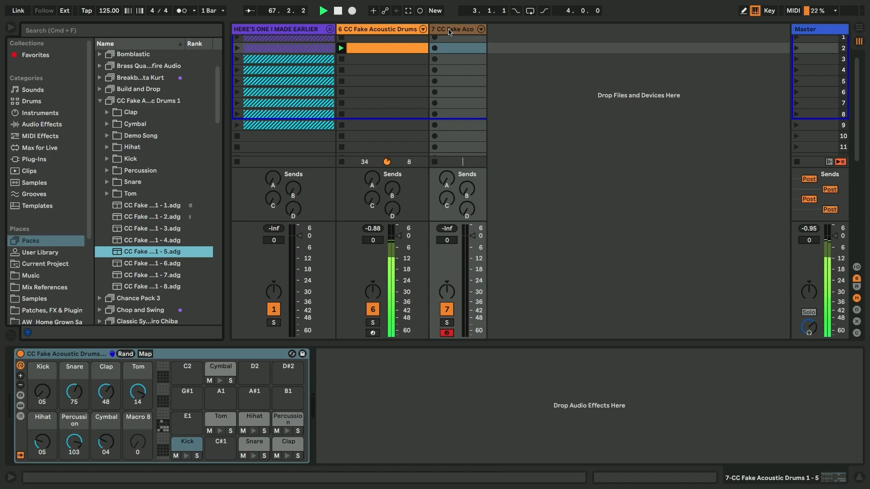
key("super+alt+b")
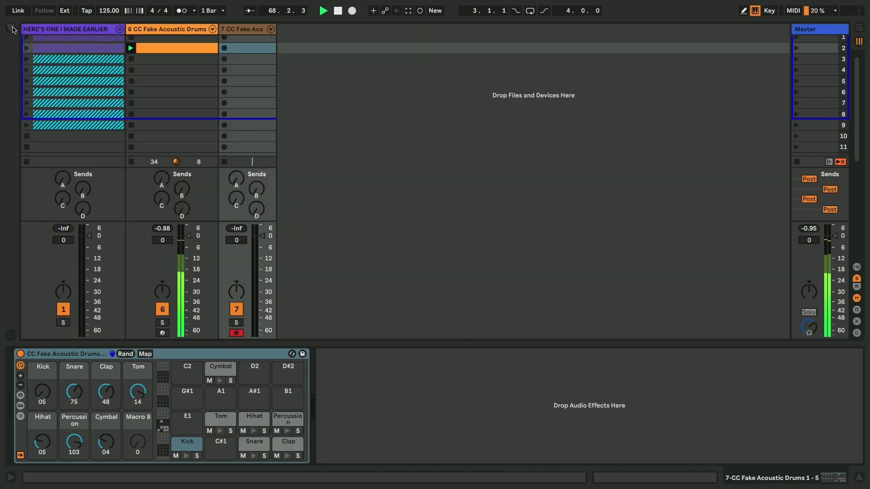
Create a one-bar clip in scene 2 of the new track with Percussion notes on every eighth note, and launch it
double_click(245, 51)
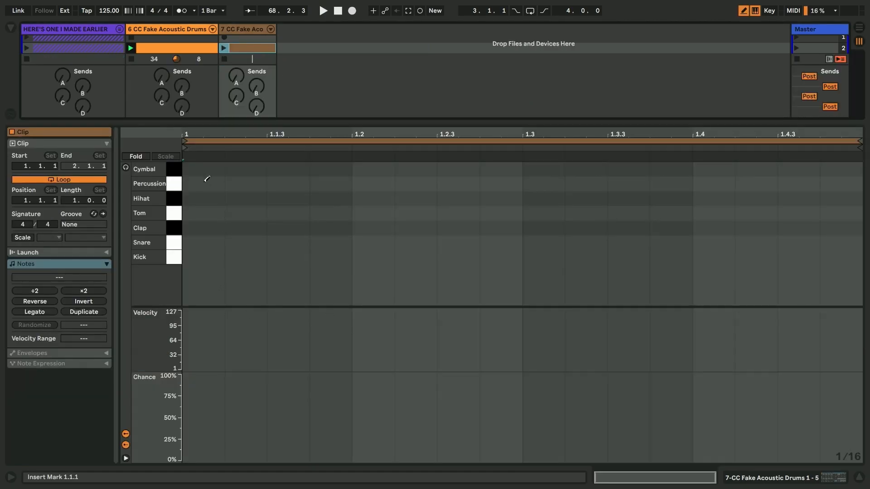
left_click(207, 180)
left_click(287, 183)
left_click(371, 181)
left_click(446, 181)
left_click(548, 181)
left_click(620, 183)
left_click(710, 183)
left_click(788, 186)
key("shift+Tab")
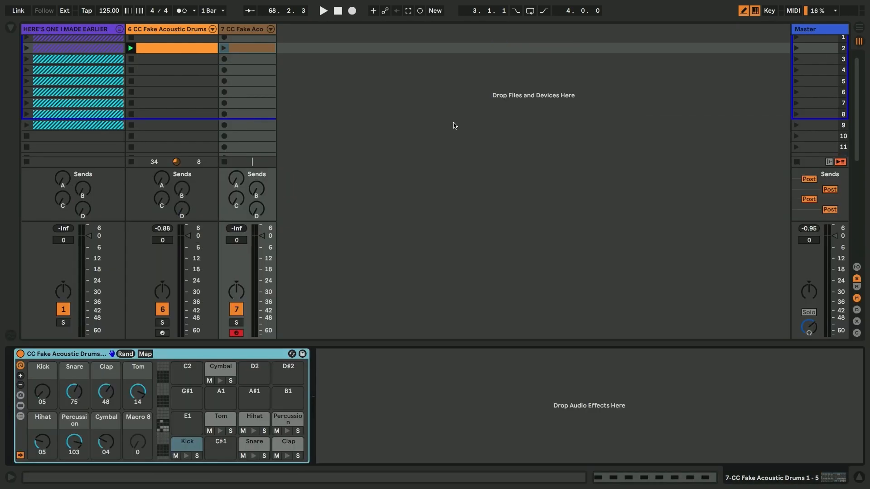
left_click(224, 48)
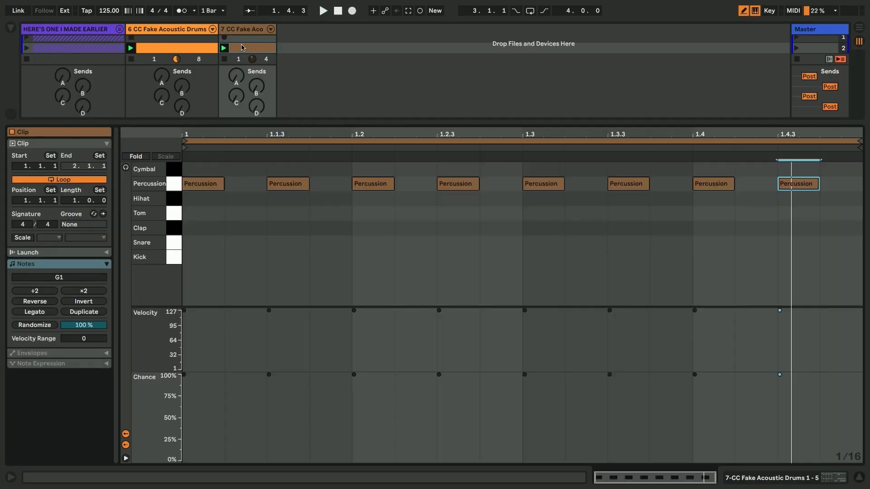
Delete the off-beat Percussion notes at 1.1.3, 1.2.3, 1.3.3 and 1.4.3 from the new clip
key("shift+Tab")
left_click(287, 182)
left_click(439, 183)
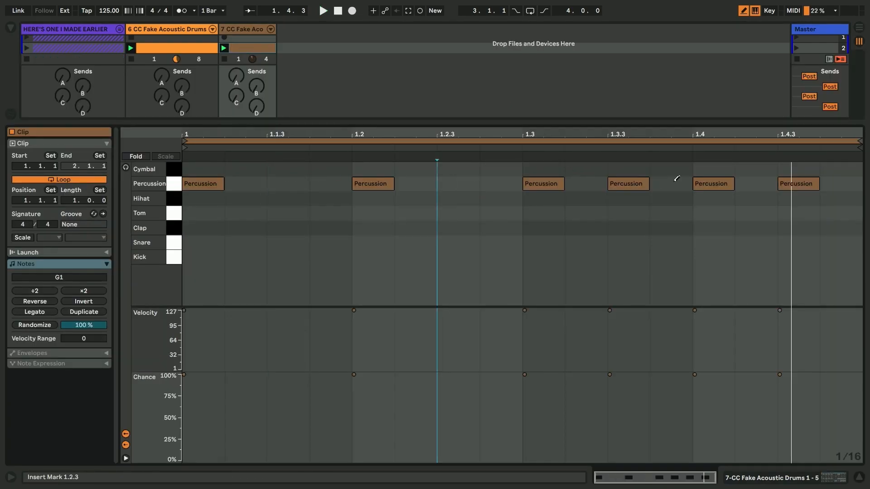
left_click(646, 183)
left_click(791, 183)
key("shift+Tab")
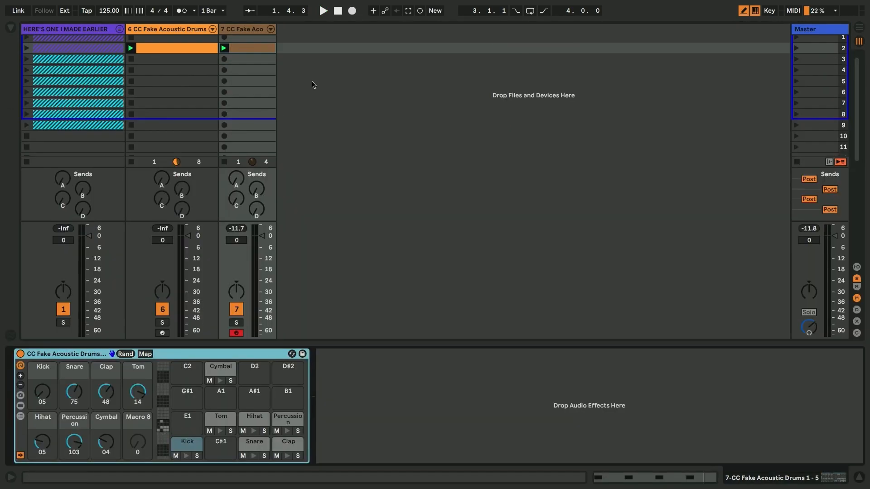
Duplicate track 6's drum clip into scene 3 and set the Chance of all Hihat notes in the copy to 70 %
left_click(137, 59)
left_click(130, 59)
key("shift+Tab")
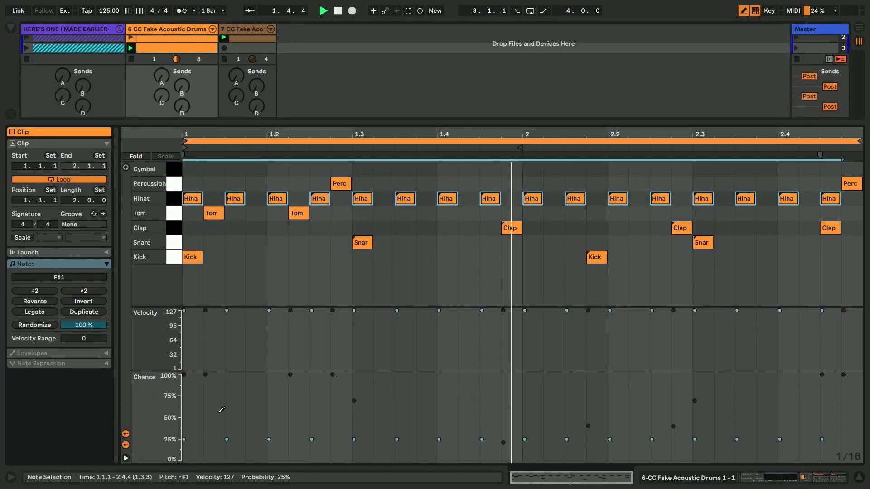
key("b")
left_click_drag(229, 439, 229, 401)
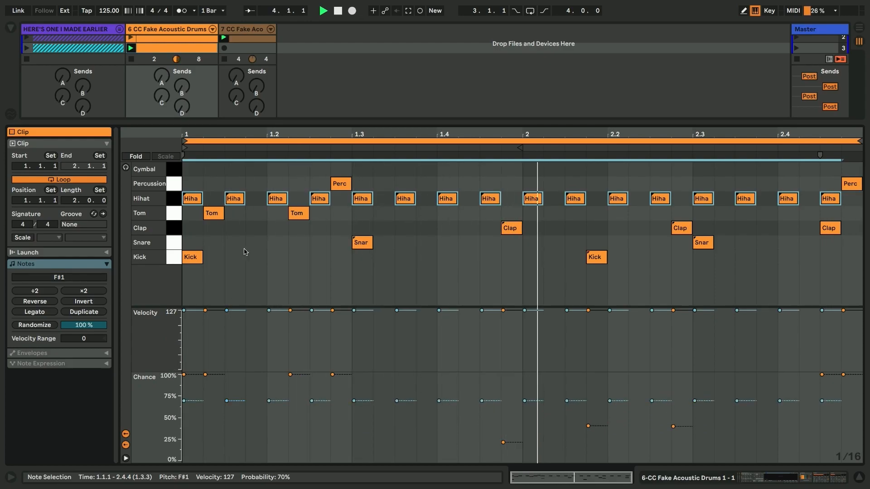
key("shift+Tab")
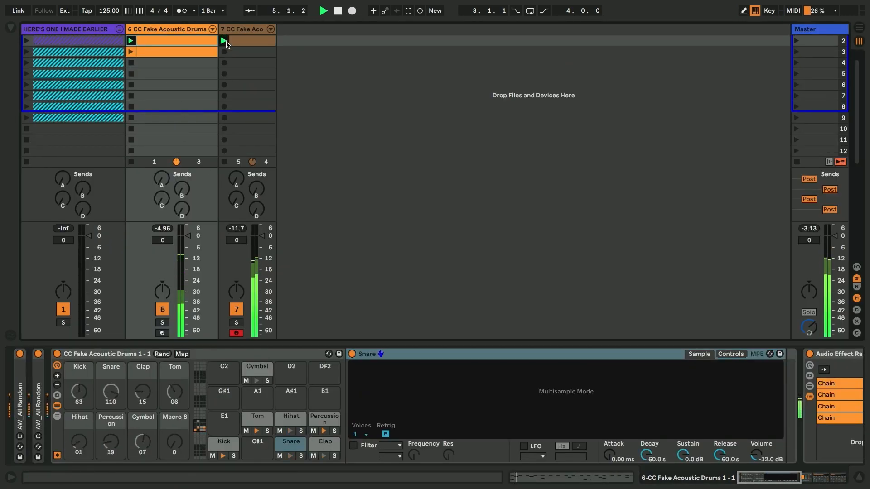
Set the Percussion macro of track 7's drum kit to 11
left_click(245, 74)
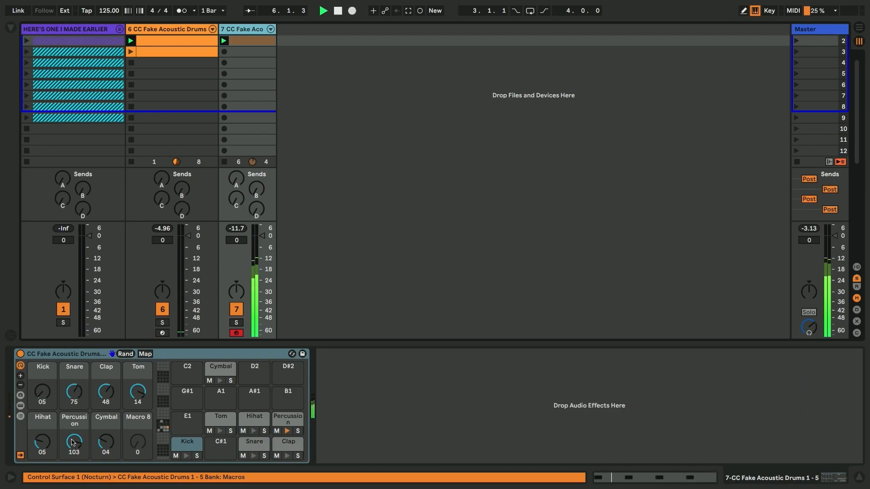
left_click_drag(73, 443, 73, 452)
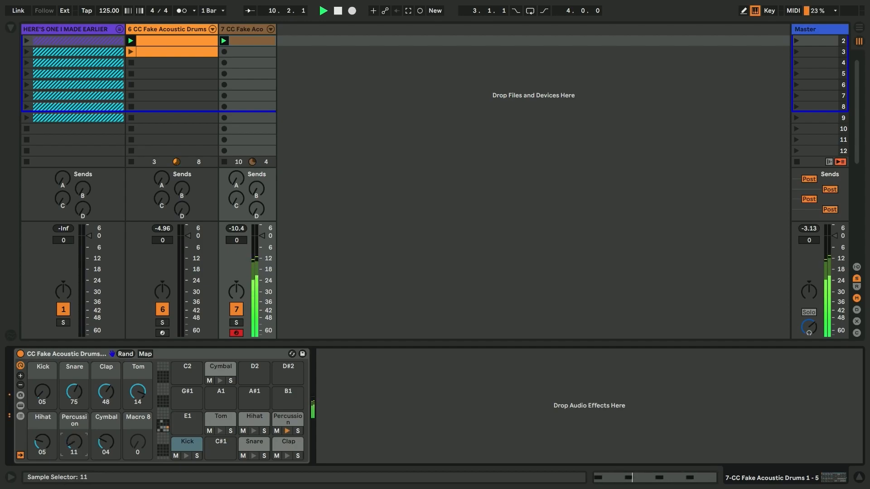
Set the Chance of track 6's first Beat Repeat to 100 % and lower track 7's volume to -3.0 dB
left_click(145, 30)
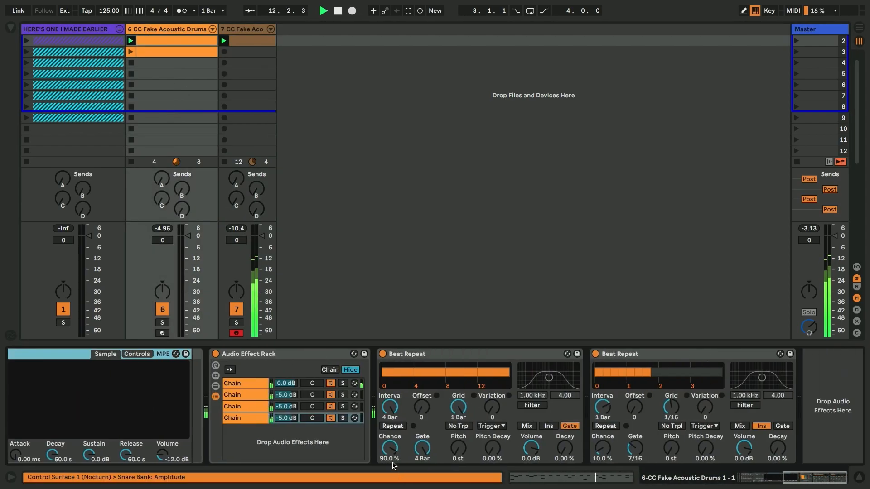
left_click_drag(389, 456, 390, 450)
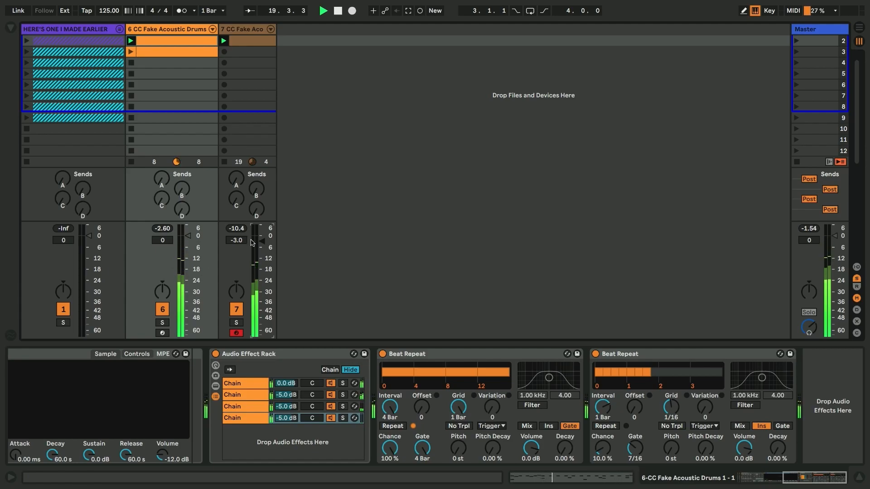
Add a Snare note on beat 1.3 of track 7's clip and turn up the track's Send B
left_click(247, 41)
double_click(248, 42)
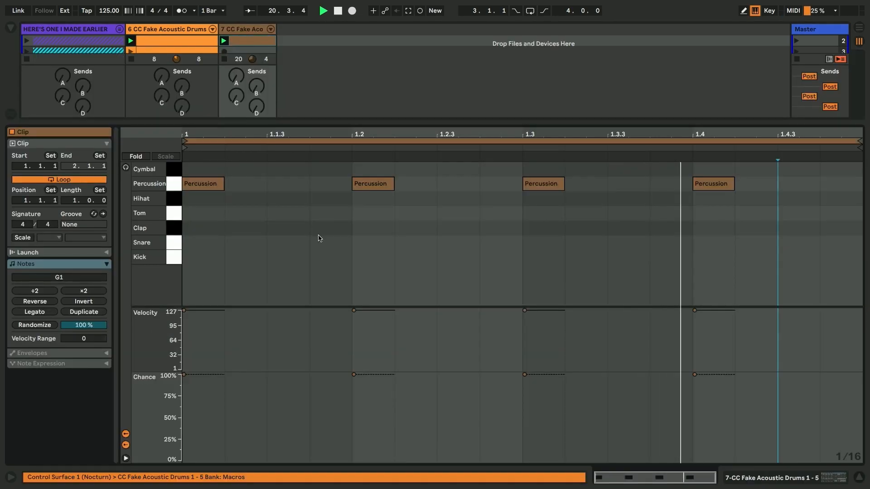
key("b")
left_click(533, 242)
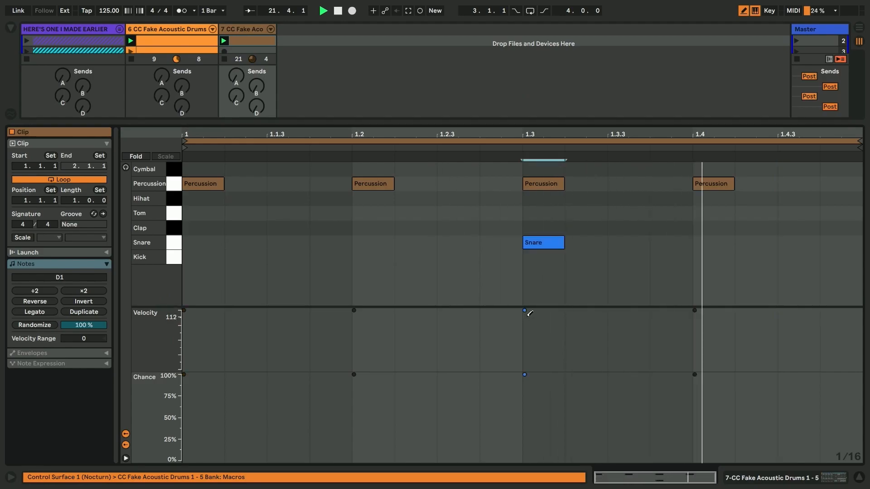
key("shift+Tab")
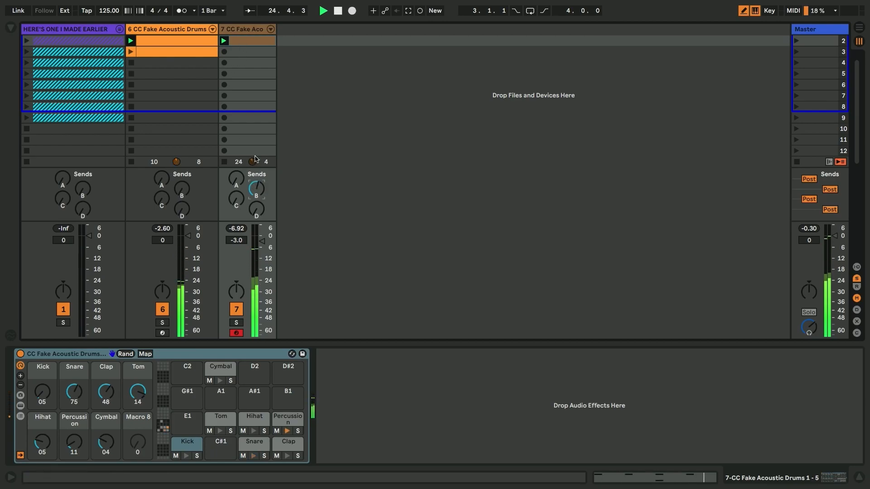
Duplicate the loop of track 7's clip to two bars, keeping the Snare note on beat 2.3
key("shift+Tab")
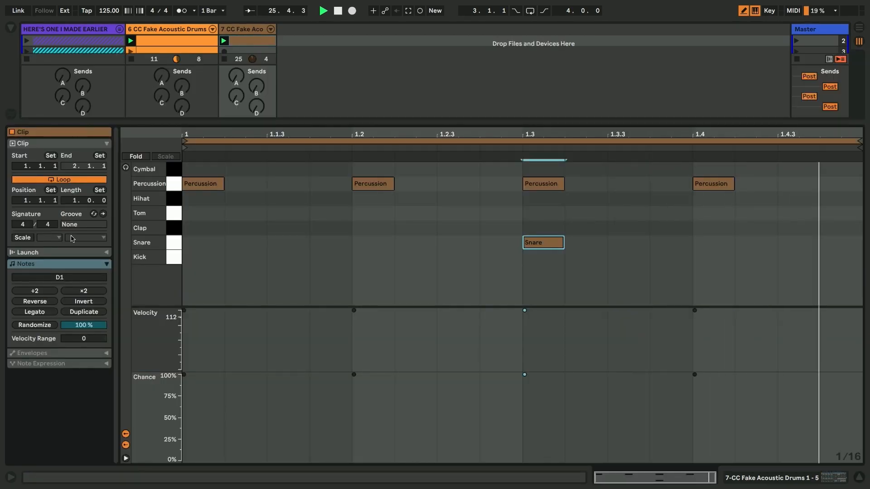
left_click_drag(74, 201, 74, 196)
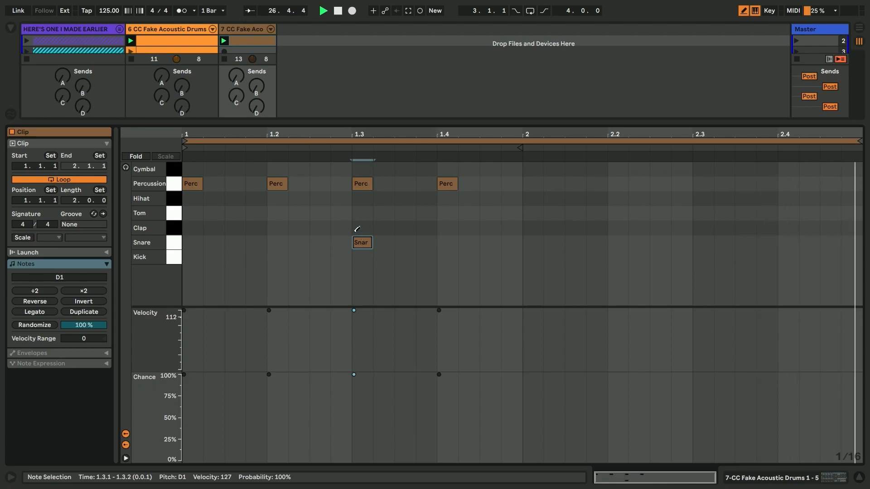
key("ctrl+z")
left_click(84, 312)
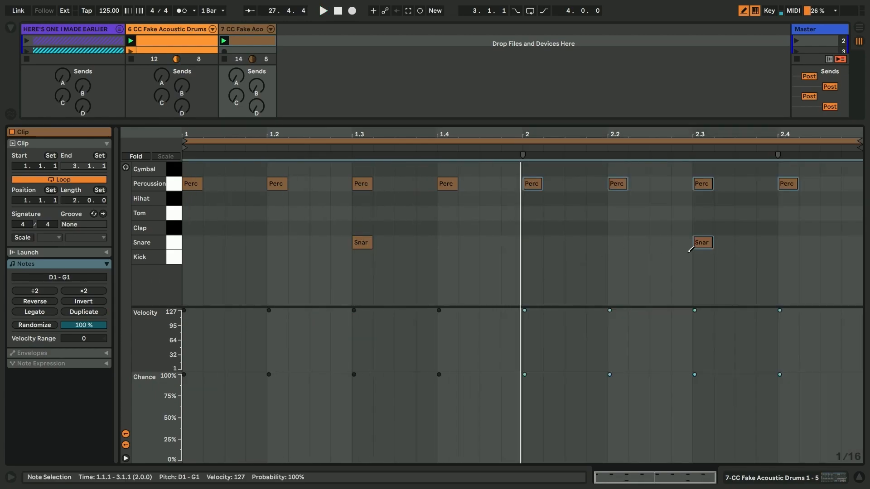
left_click(702, 243)
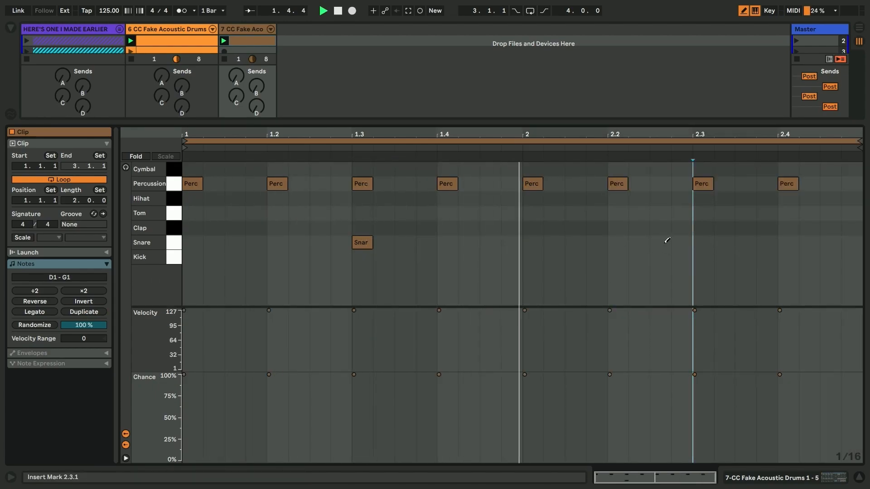
key("ctrl+z")
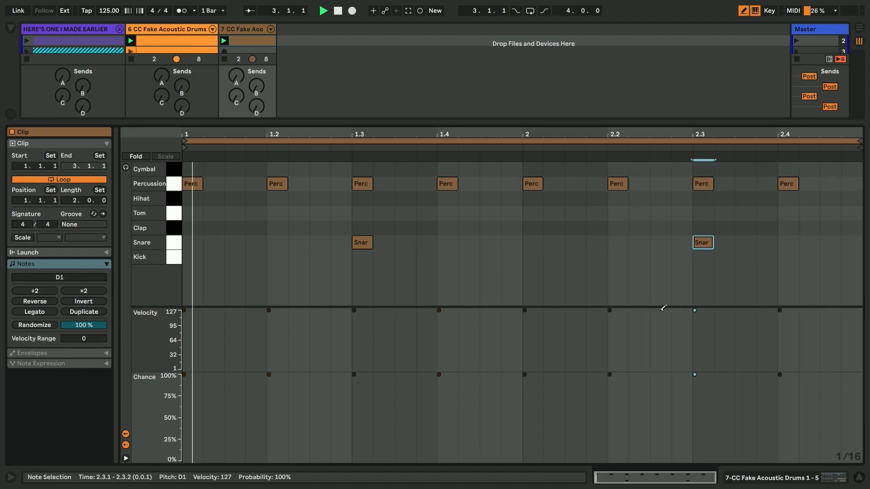
Add Hihat notes at 1.1.3, 1.3.3, 2.1.3 and 2.3.3 in track 7's clip and return to its devices
left_click(235, 214)
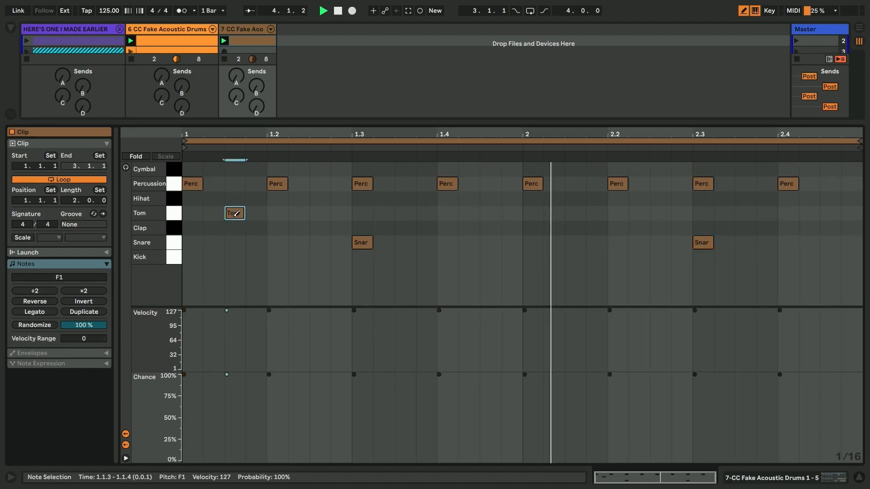
key("Up")
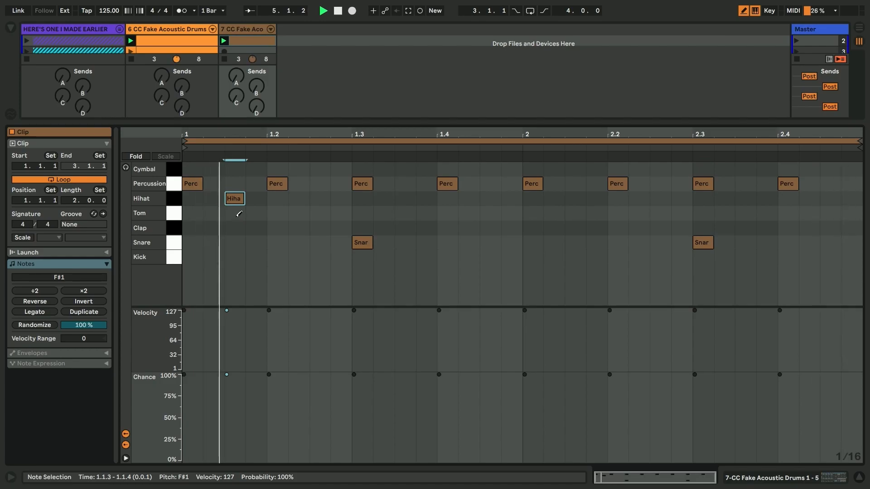
left_click(405, 198)
left_click(575, 197)
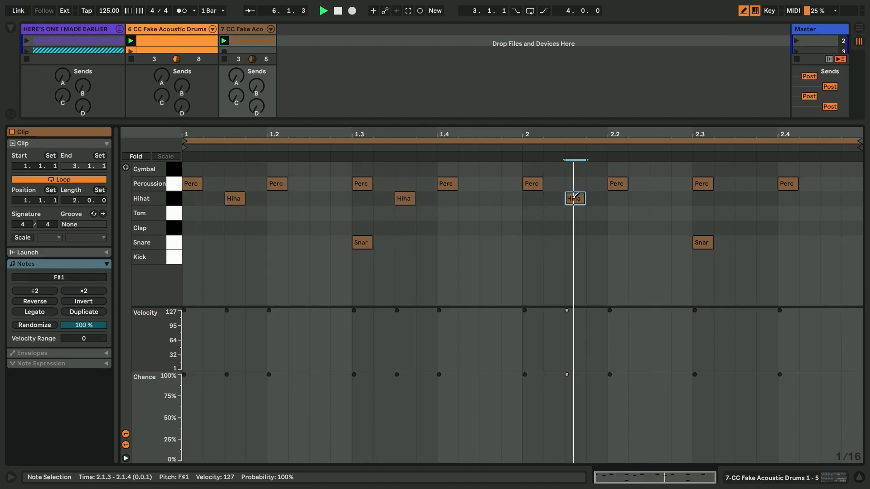
left_click(748, 199)
key("shift+Tab")
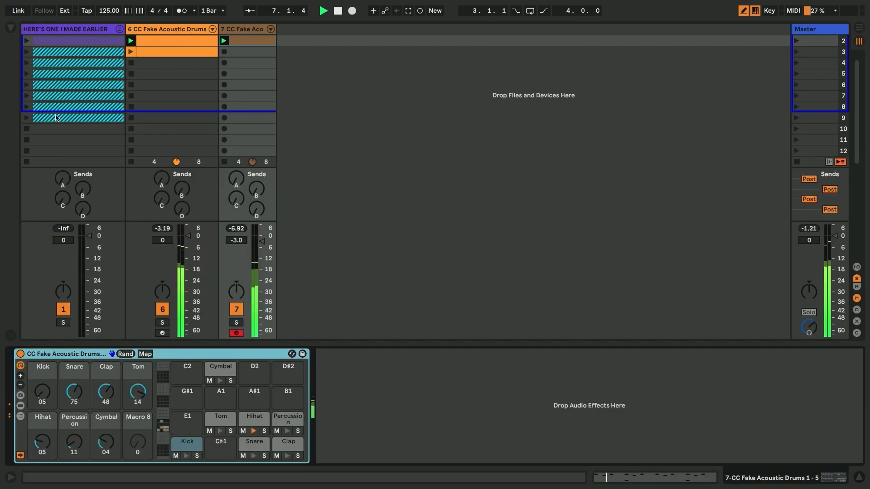
Duplicate the second Beat Repeat after the Audio Effect Rack on track 6
scroll(168, 125, "up", 1)
left_click(176, 30)
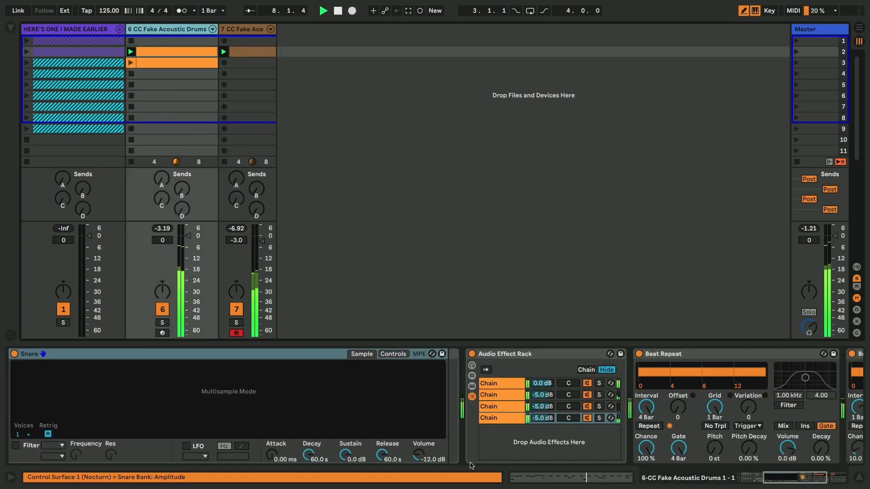
scroll(486, 462, "right", 6)
left_click(623, 358)
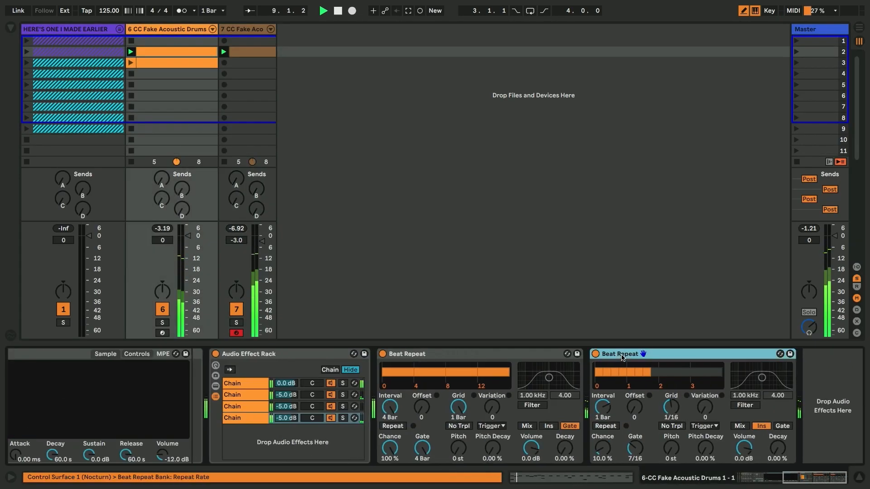
key("ctrl+d")
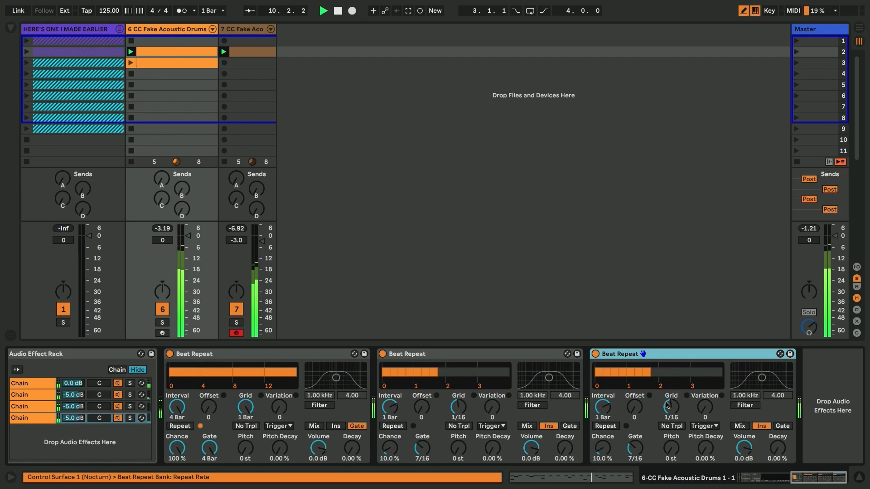
Set the third Beat Repeat after track 6's rack to Grid 1/8, Offset 2/16 and Gate 10/16
left_click_drag(670, 404, 670, 401)
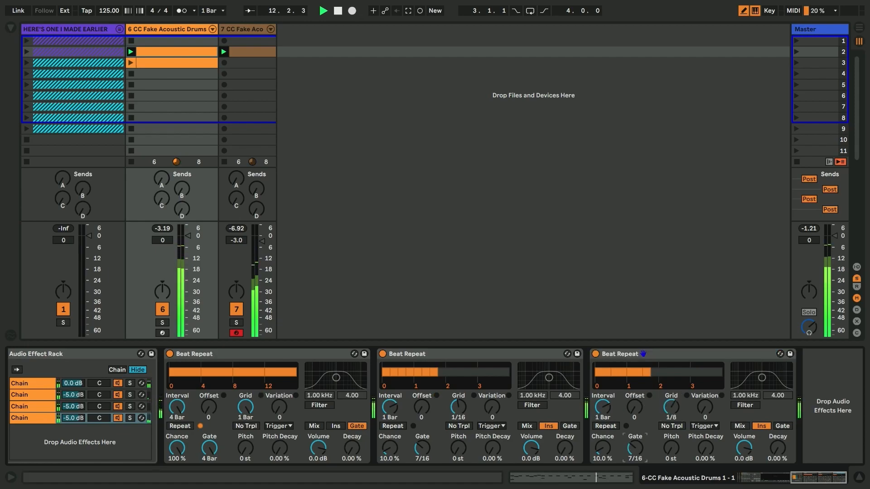
key("Up")
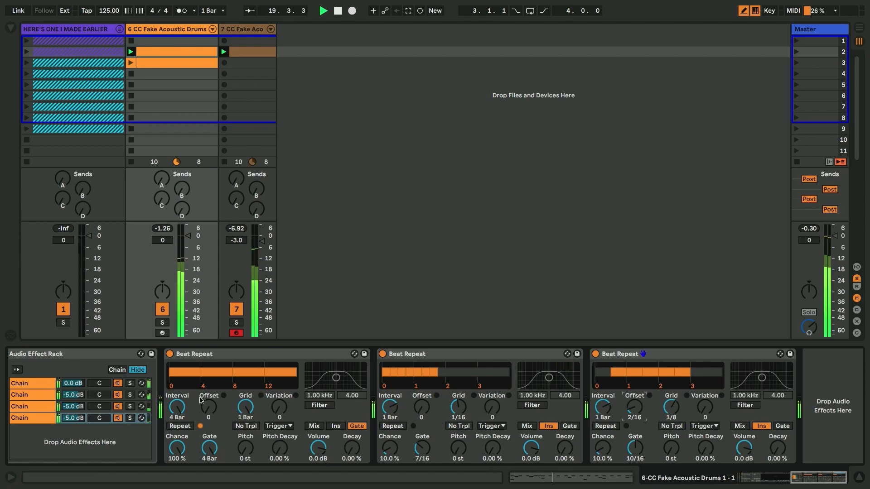
scroll(200, 401, "left", 5)
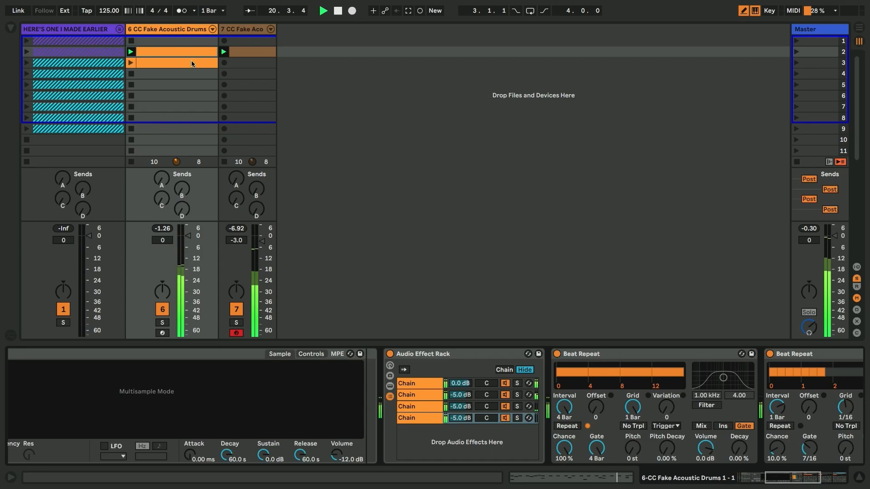
Move the BASS track out of the HERE'S ONE I MADE EARLIER group to after the second drum track and fold the group
left_click(92, 30)
left_click(116, 29)
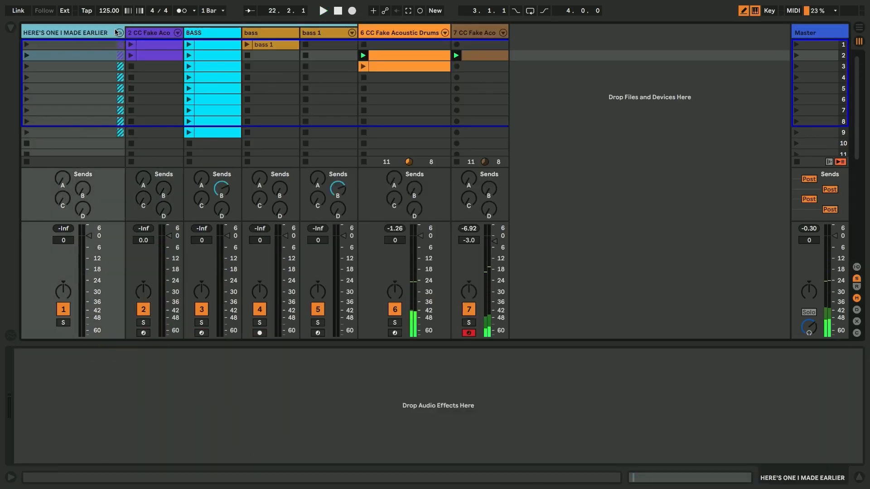
left_click(203, 32)
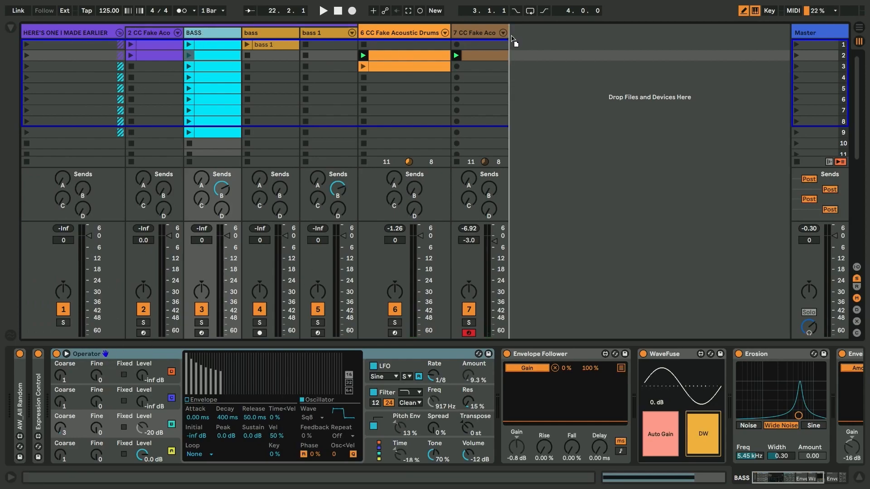
left_click(119, 33)
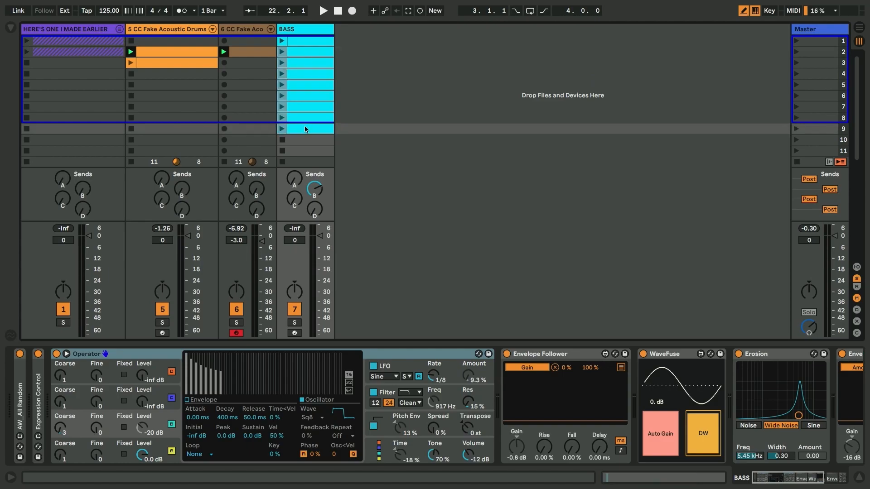
Reduce the BASS track to a single clip in scene 2 and open its notes
left_click_drag(301, 40, 305, 53)
double_click(305, 52)
scroll(453, 258, "down", 1)
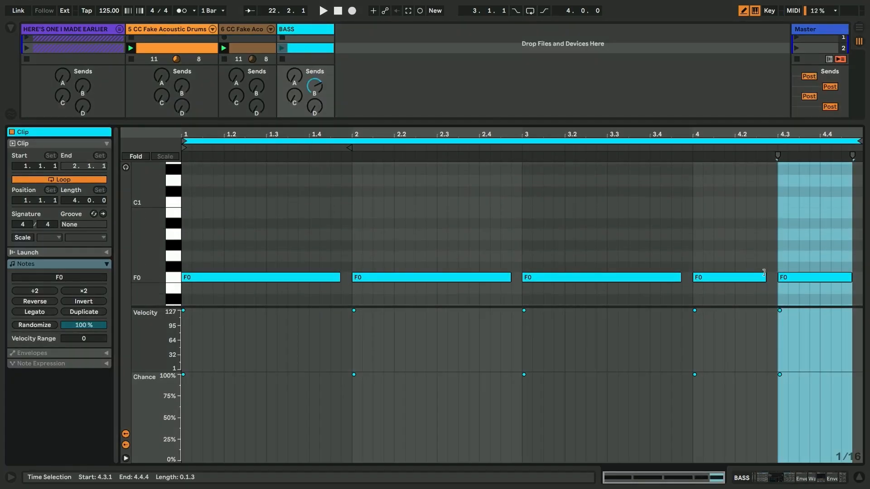
Replace the two short F0 notes in bar 4 of the BASS clip with one ending at 4.4.4, and launch the clip
left_click_drag(765, 278, 852, 277)
key("b")
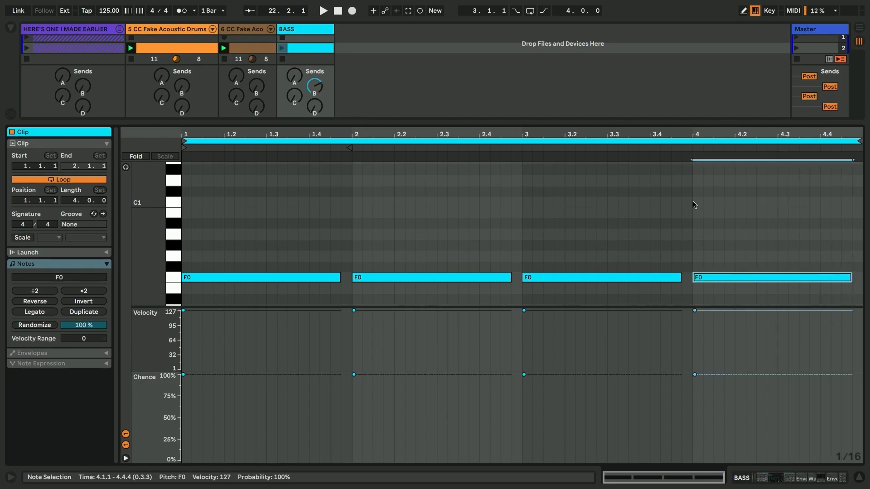
left_click(281, 50)
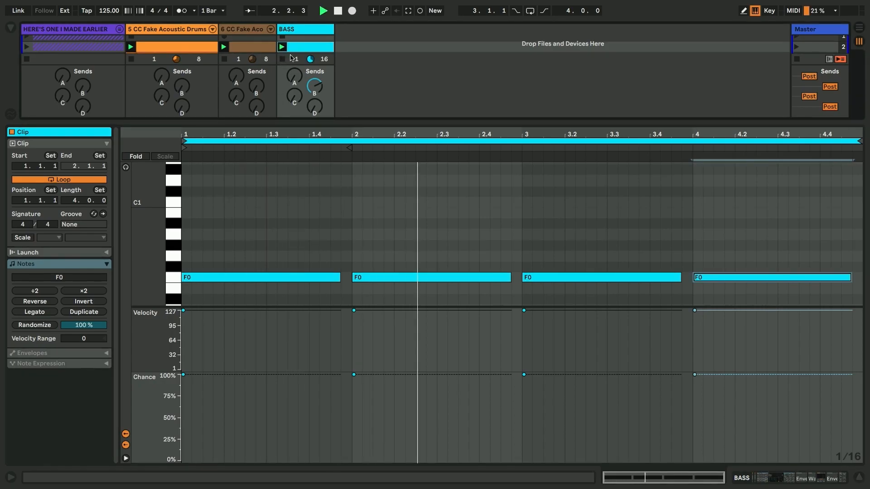
key("shift+Tab")
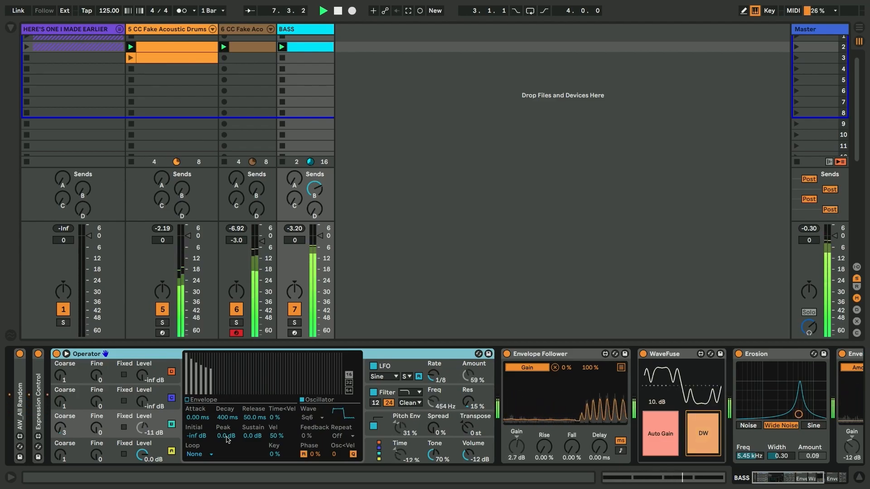
Add a Cymbal note at 1.1.1 in track 6's clip and set its chance to 50%
left_click(243, 47)
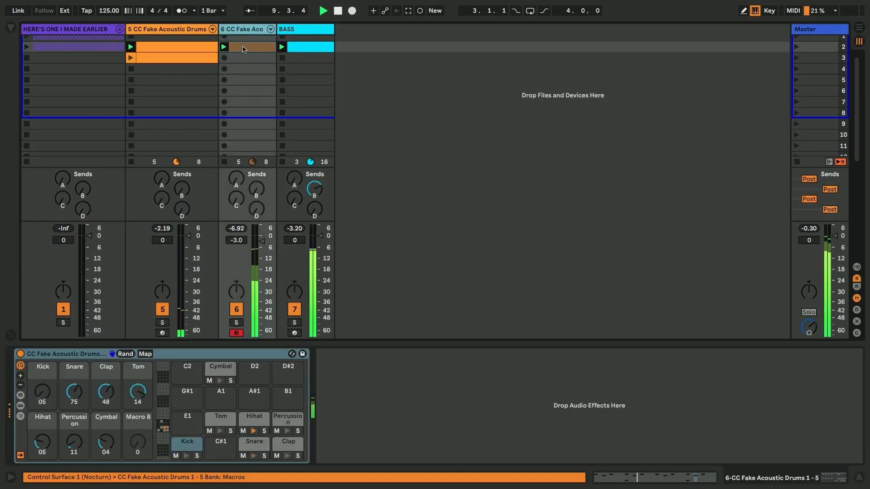
double_click(243, 47)
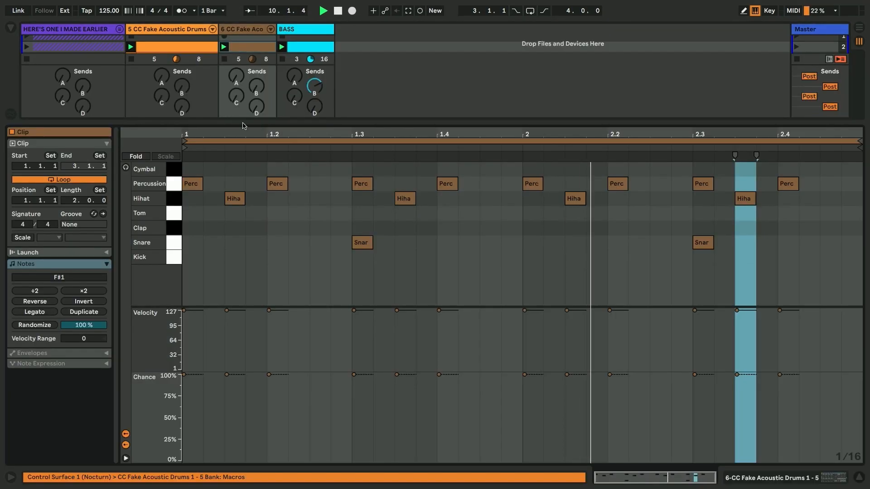
key("b")
left_click(193, 169)
left_click(192, 408)
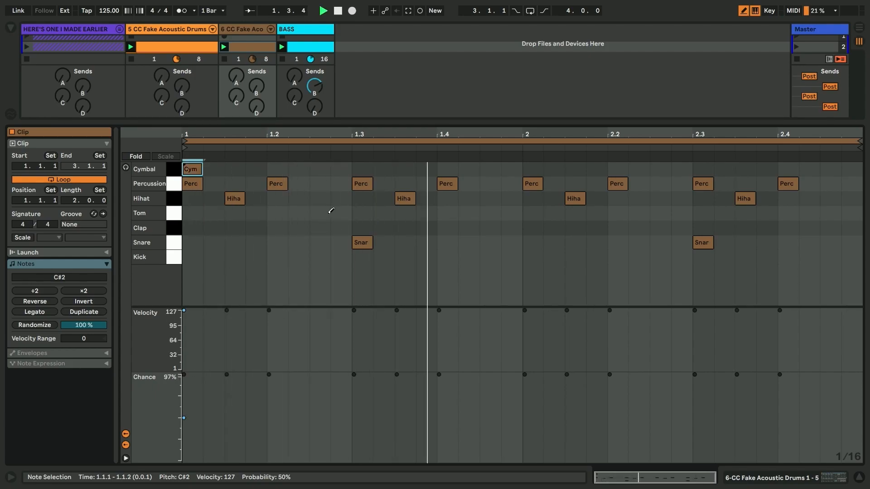
Set the chance of all Percussion notes in track 6's clip to 59% and return to the track's devices
left_click(174, 184)
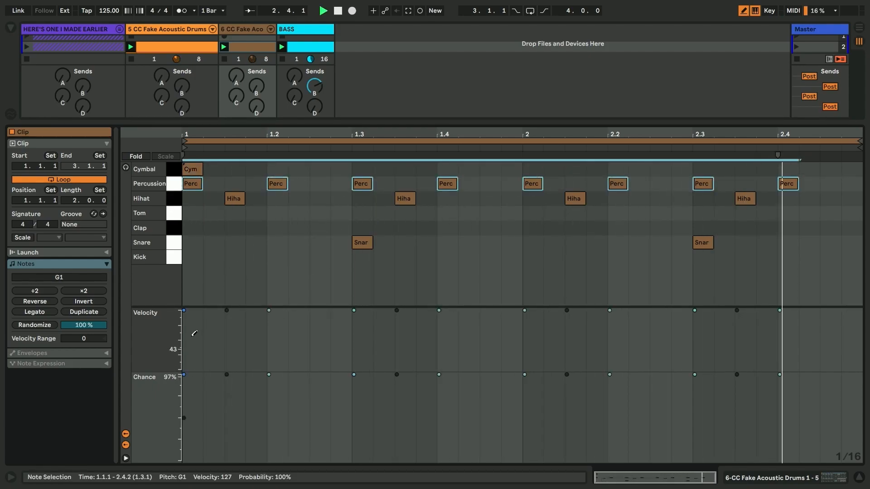
left_click_drag(178, 382, 178, 411)
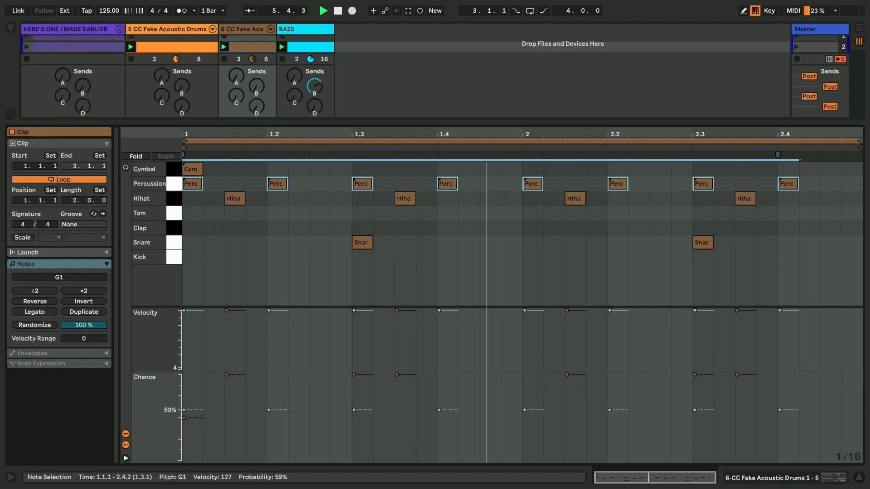
double_click(240, 29)
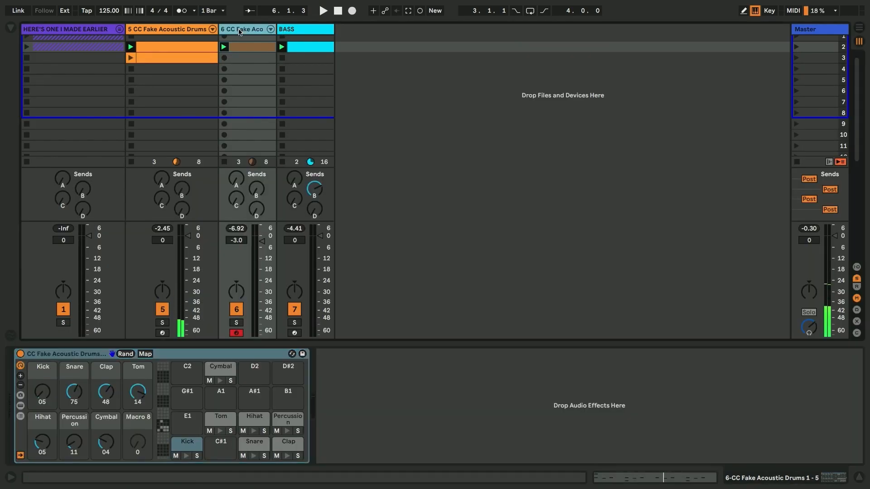
Set the maximum of the BASS track's Envelope Follower Gain mapping to 30% and audition the bass with the drums
left_click(294, 29)
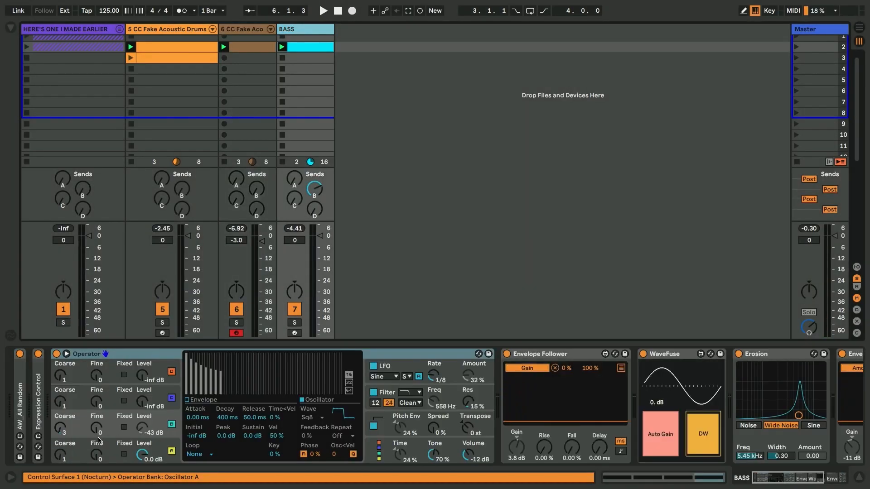
left_click(71, 449)
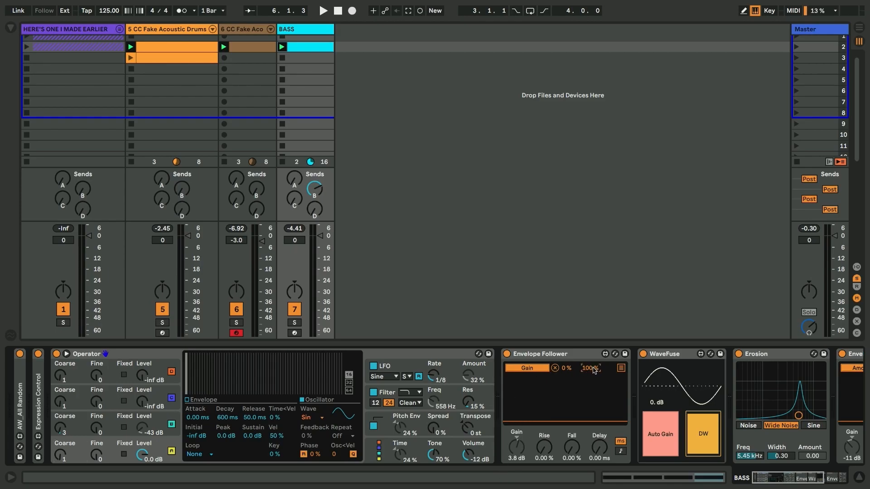
key("space")
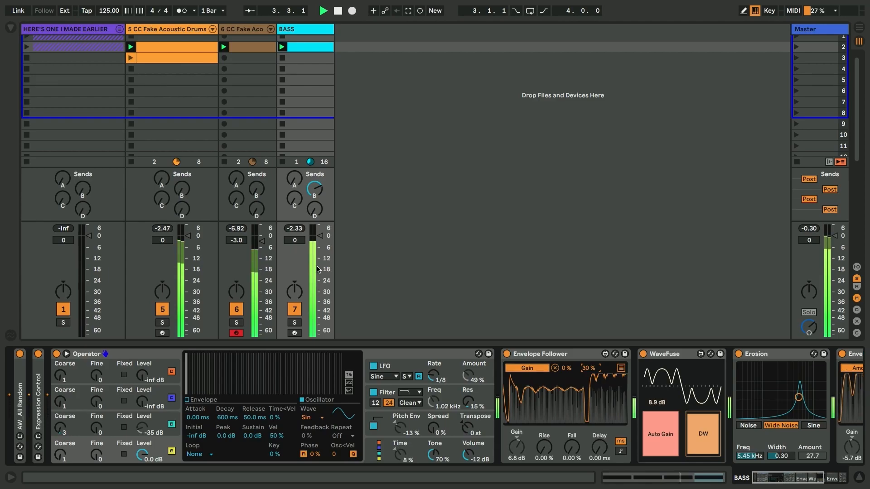
left_click_drag(320, 236, 320, 236)
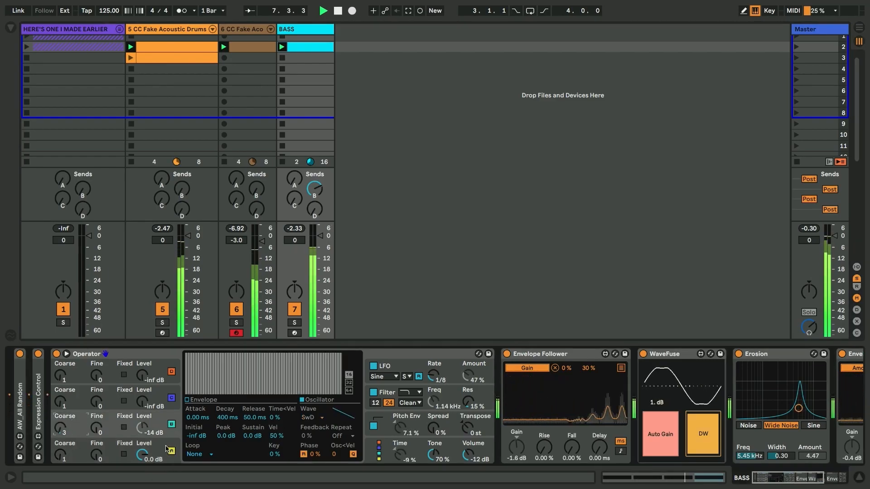
key("space")
Examine the return tracks used by the BASS track's sends and the individual drum chains of track 5
left_click(302, 31)
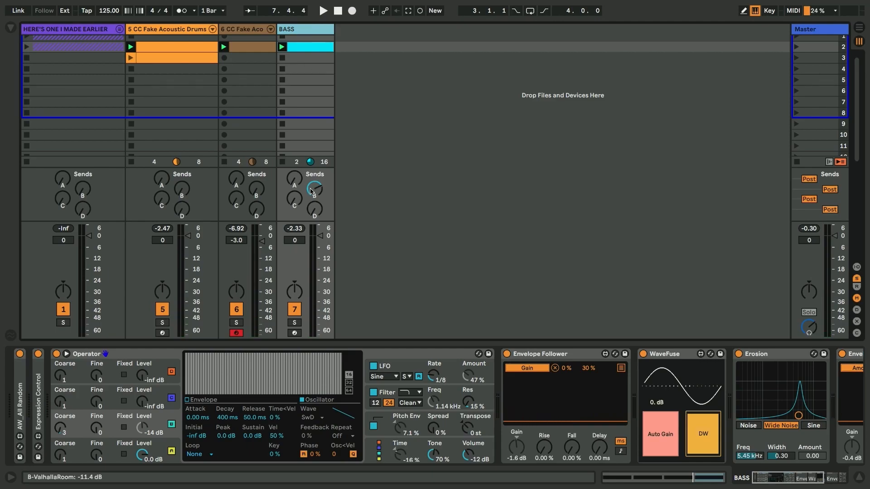
key("ctrl+alt+r")
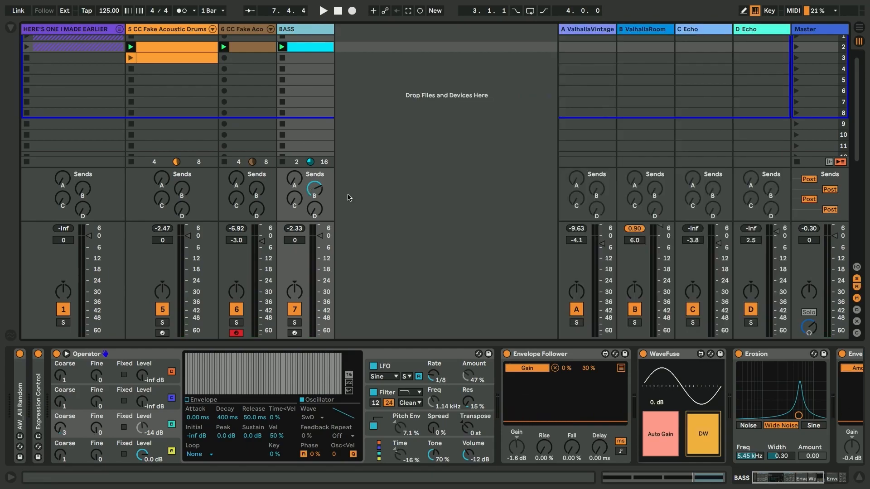
key("ctrl+alt+r")
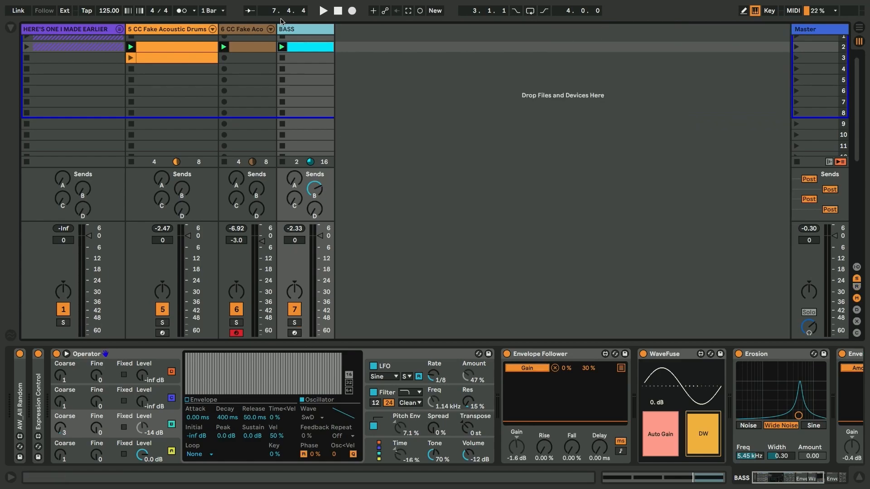
left_click(212, 29)
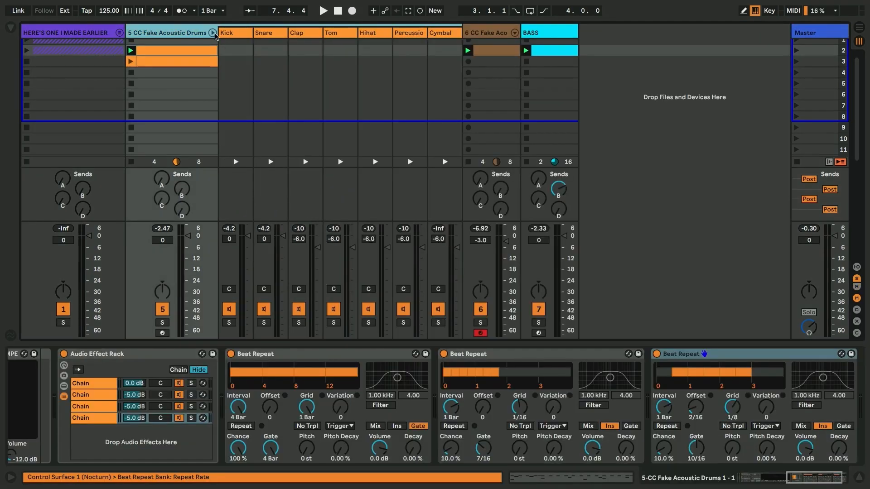
left_click(212, 33)
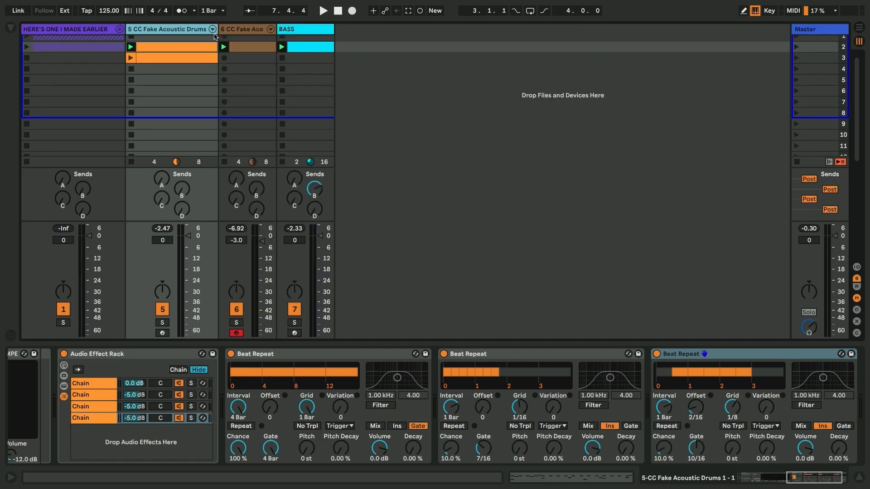
Place a copy of the drum clip in scene 1 of track 5, launch it and open its notes
scroll(168, 47, "up", 1)
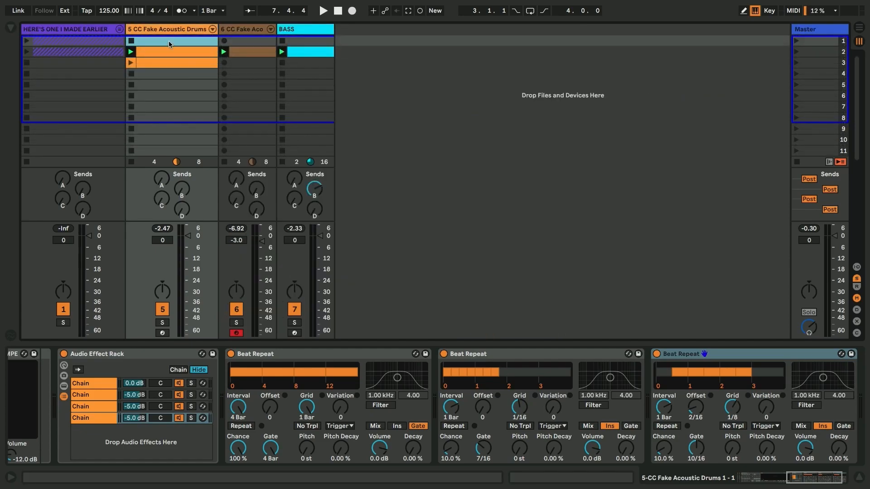
left_click(132, 41)
double_click(146, 42)
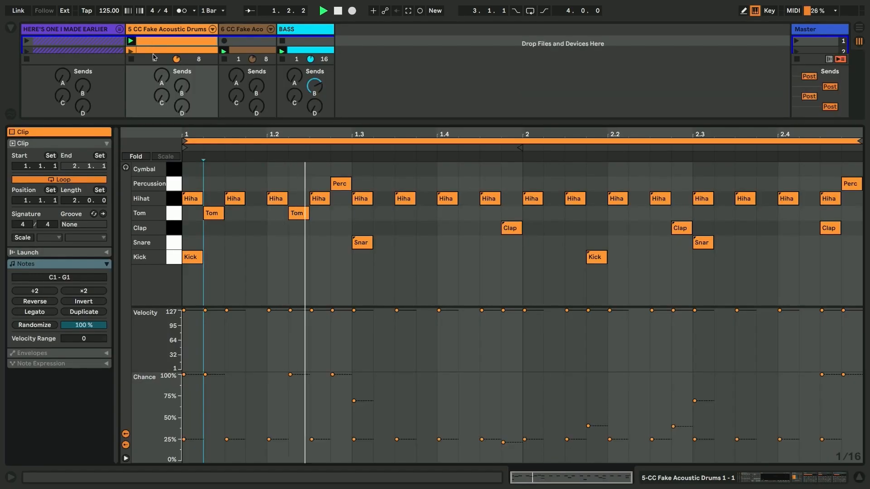
Deactivate the Kick notes in track 5's scene 1 clip and stop track 6's clip
left_click(172, 258)
key("shift+Tab")
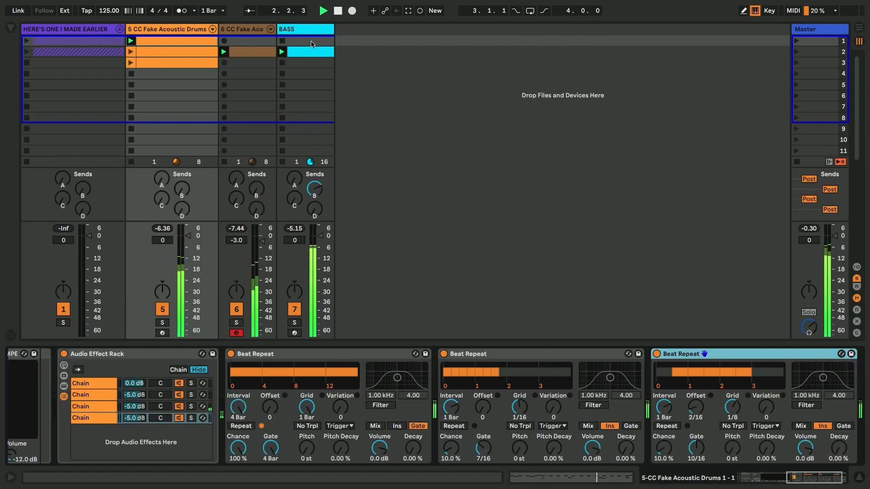
left_click(261, 56)
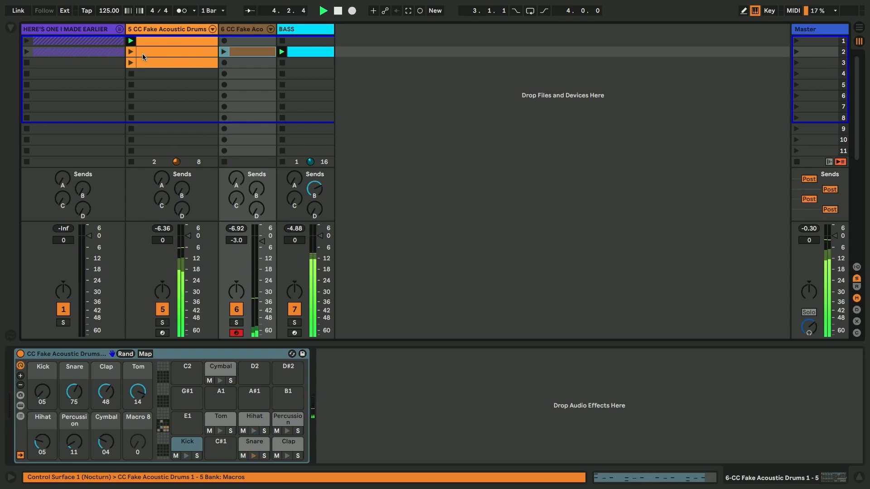
left_click(149, 39)
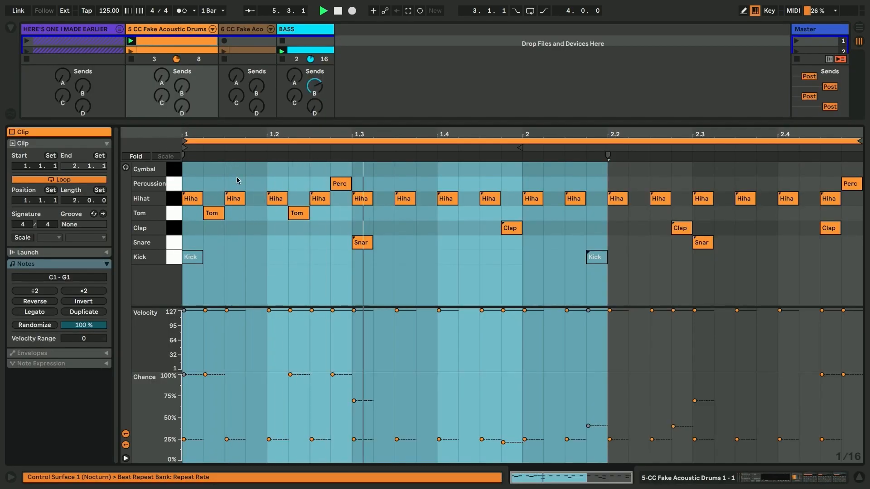
key("shift+Tab")
Set the Chance of the AW_Beat Repeat Gate in the third effect rack chain on track 5 to 30%
left_click(94, 395)
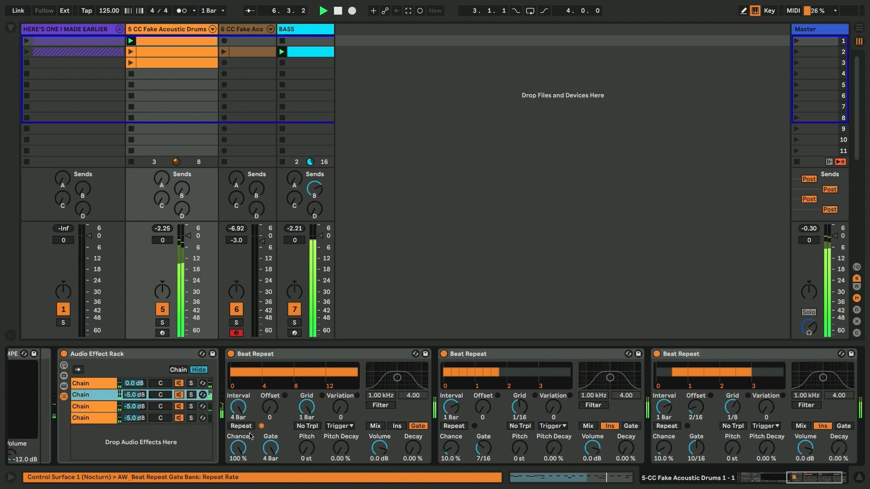
left_click(97, 407)
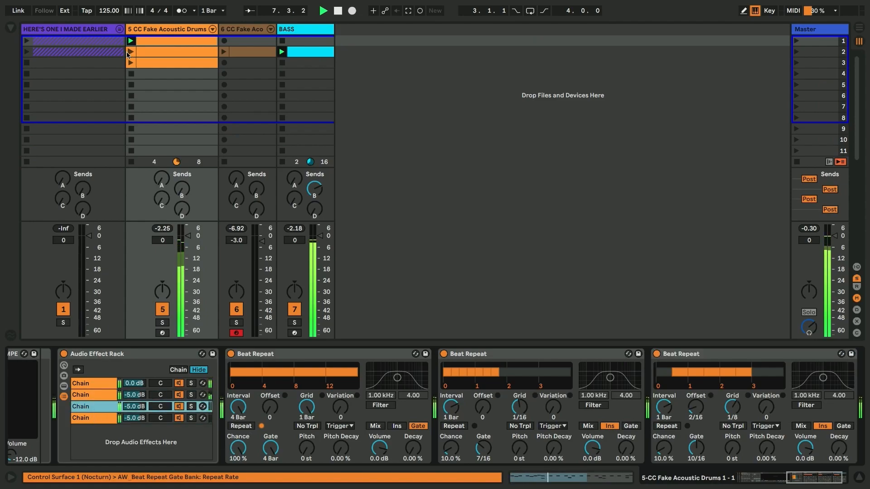
left_click(143, 29)
left_click(101, 396)
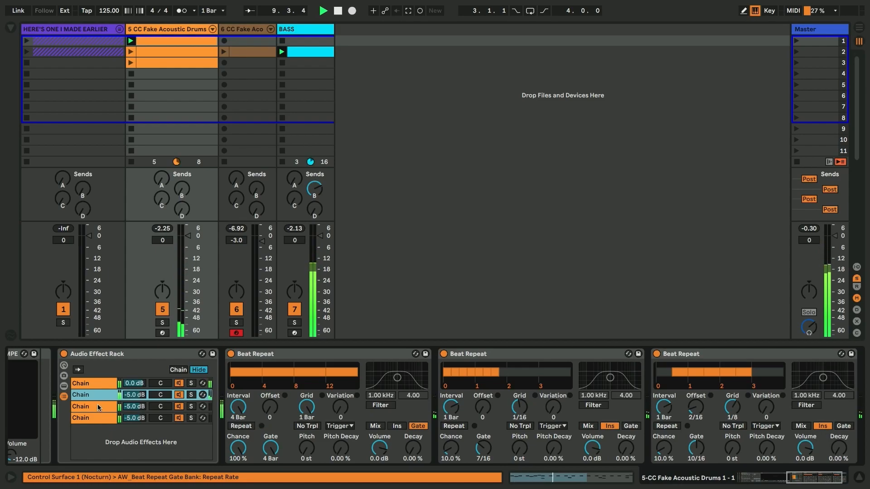
left_click(98, 406)
left_click(230, 452)
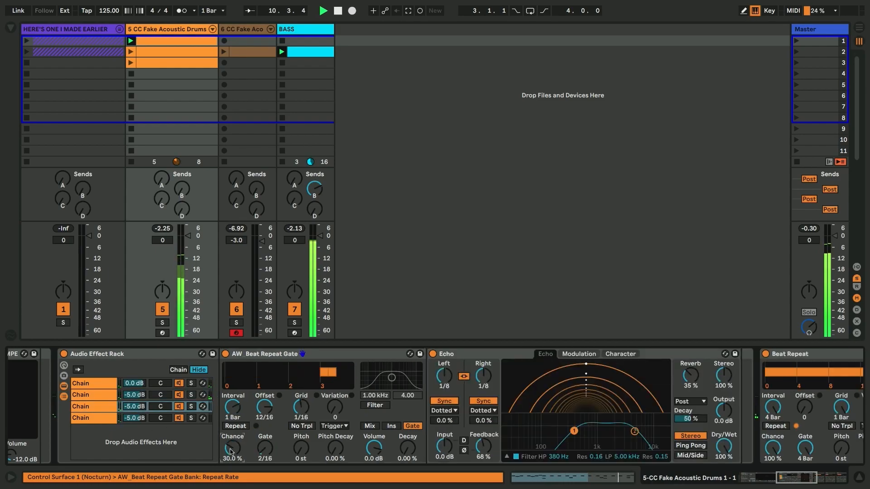
Set the Chance of the AW_Beat Repeat Gate in the fourth effect rack chain on track 5 to 40%
left_click(100, 418)
left_click(234, 449)
left_click_drag(235, 449, 235, 440)
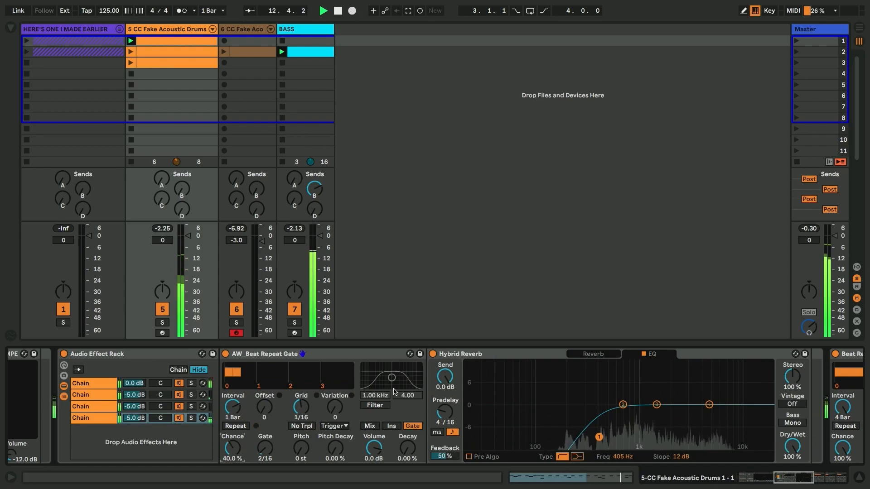
Go to the end of track 5's device chain, stop playback and show the browser
scroll(374, 403, "right", 10)
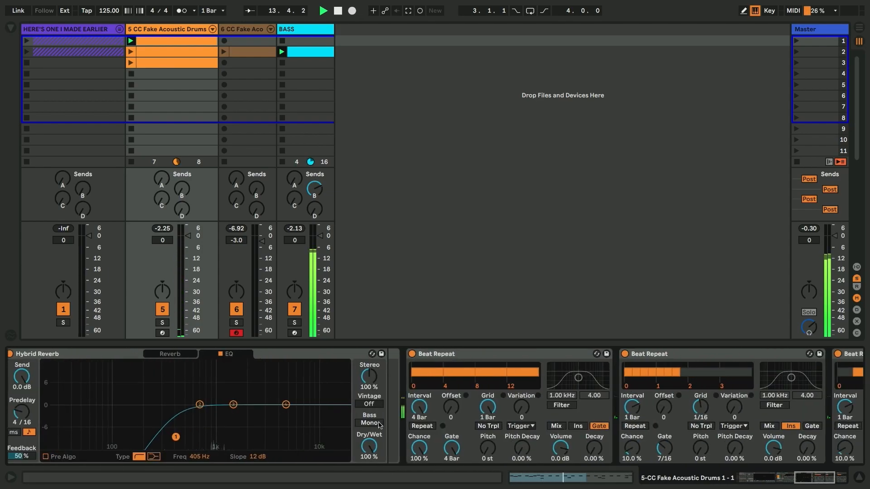
scroll(367, 418, "right", 6)
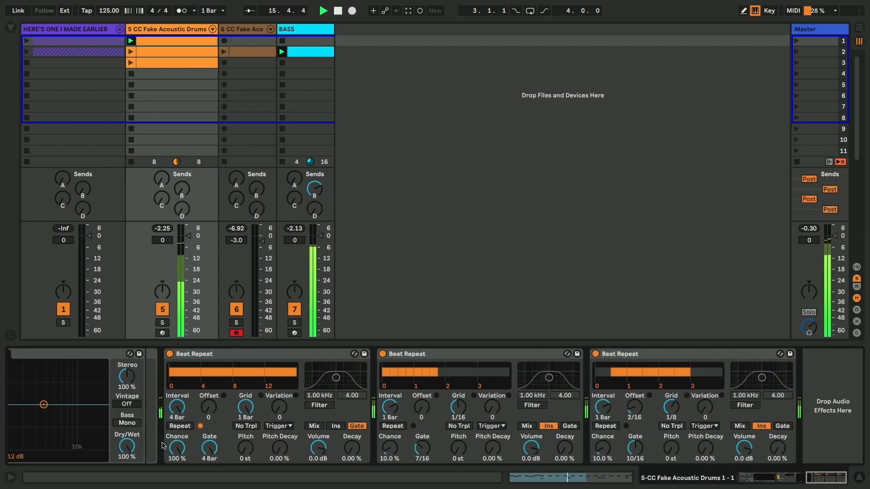
left_click(10, 30)
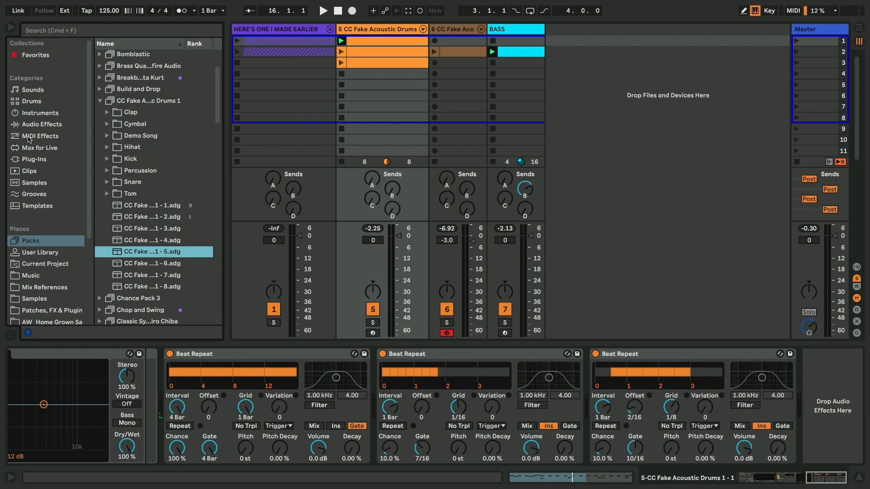
Insert an LFO modulator before the first Beat Repeat on the drum track and map it to that Beat Repeat's on/off switch
left_click(28, 137)
left_click(30, 125)
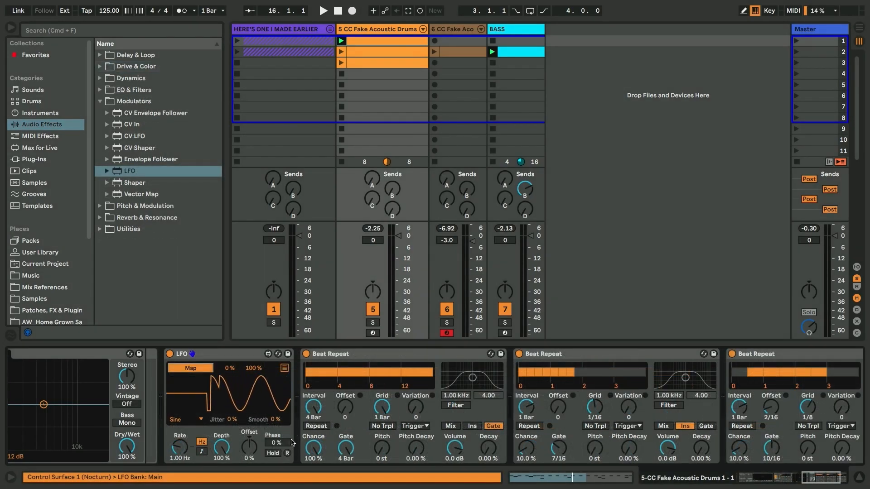
left_click(306, 355)
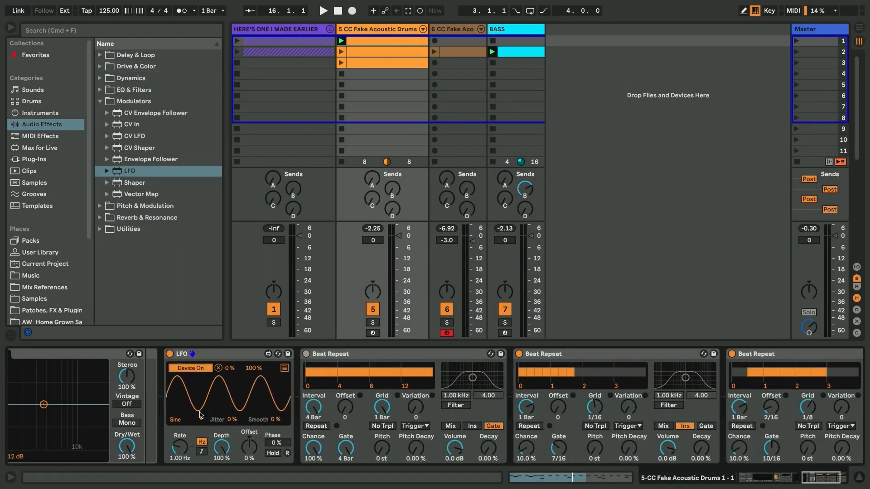
Set the LFO's waveform to Random and sync its rate to the tempo at 2
left_click(186, 420)
left_click(180, 401)
left_click(200, 452)
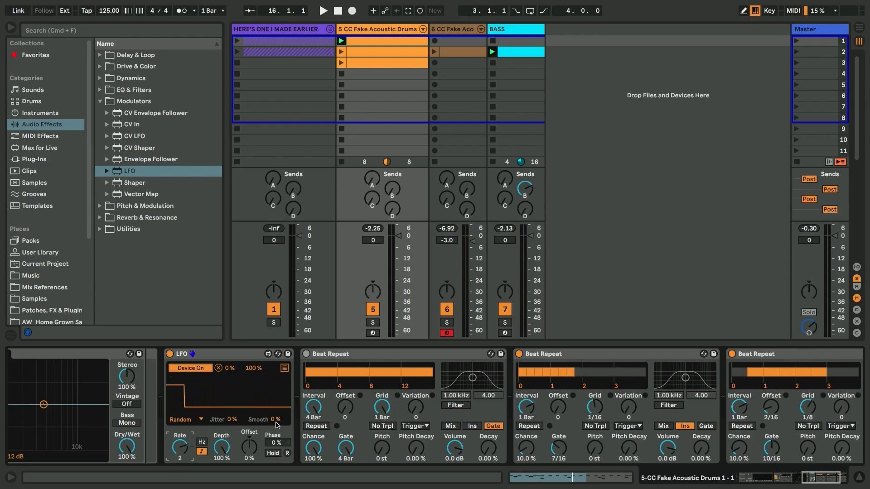
Play the running drum and bass clips with the metronome on and the browser hidden
key("space")
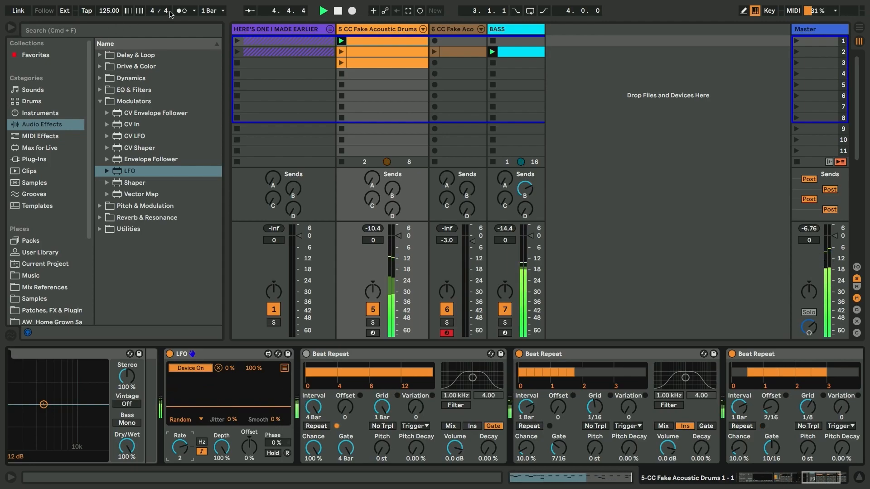
left_click(182, 12)
left_click(11, 28)
left_click(10, 29)
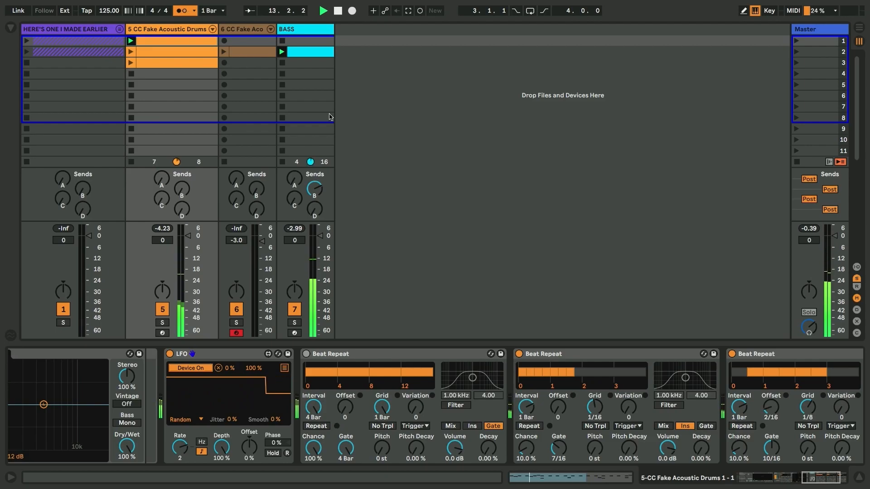
View the BASS track's devices and audition the second clip of 5 CC Fake Acoustic Drums before stopping playback
left_click(297, 30)
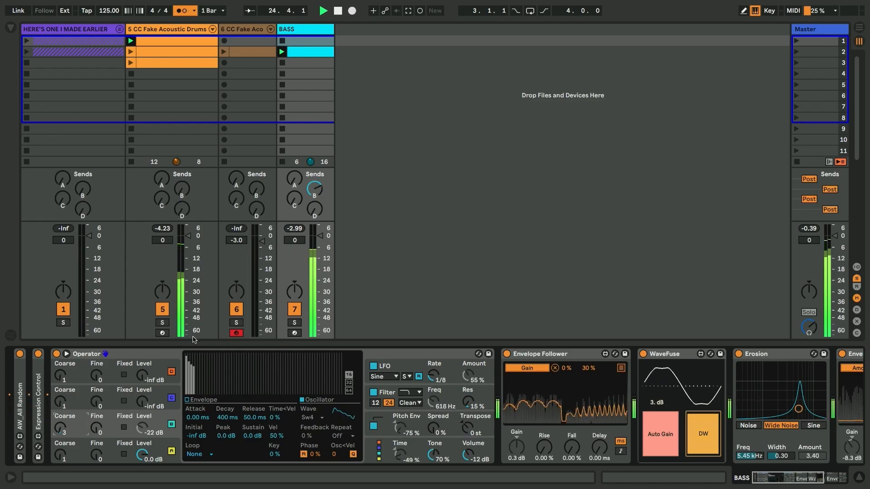
left_click(130, 53)
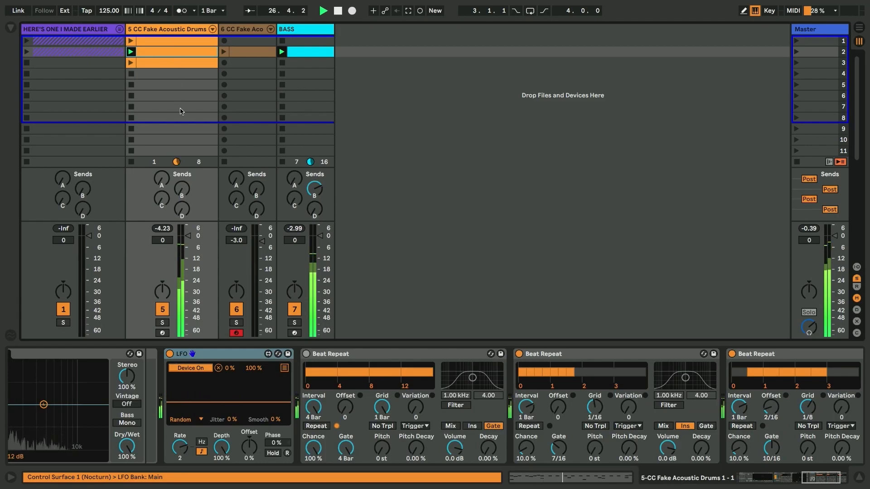
key("space")
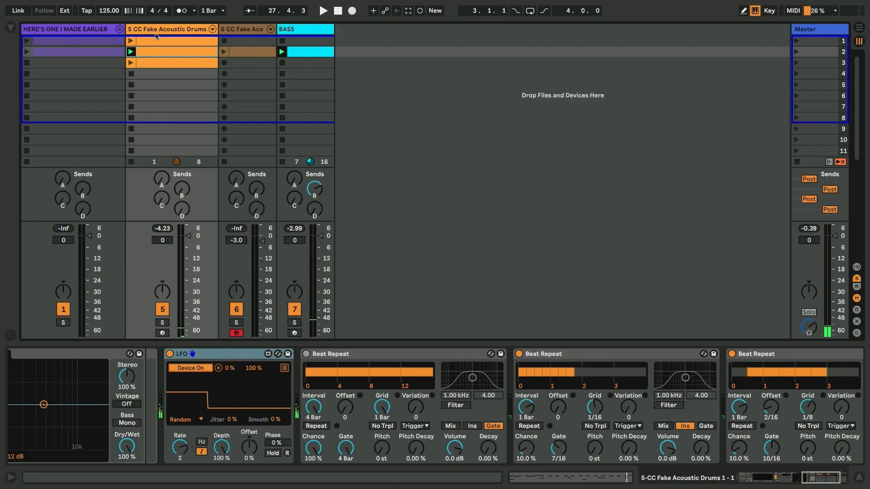
Unfold the 5 CC Fake Acoustic Drums track to look over its individual drum chains, and fold it again
left_click(204, 30)
left_click(212, 30)
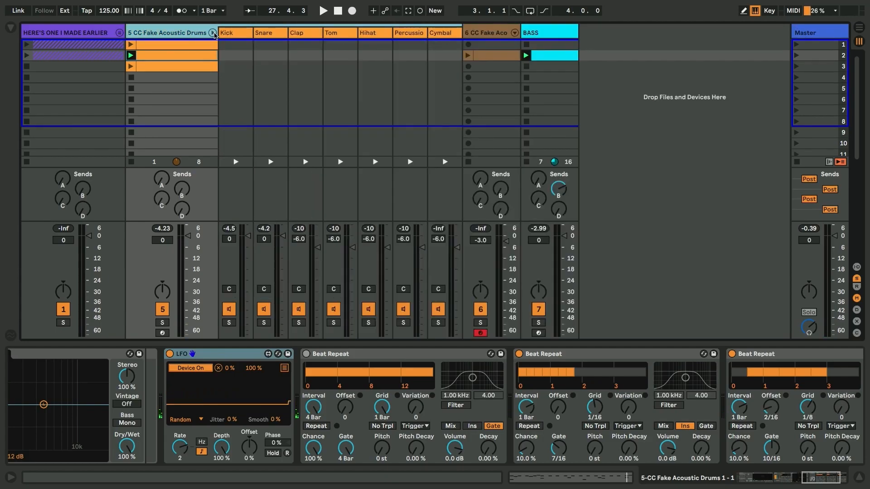
left_click(233, 36)
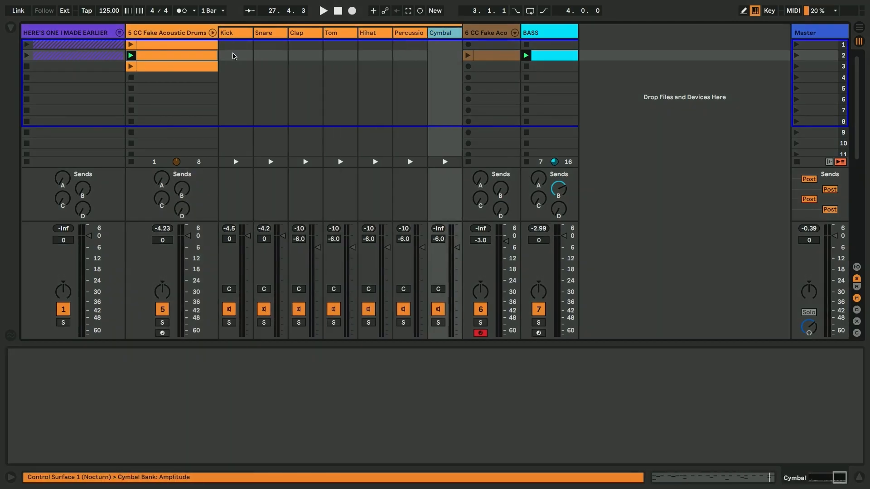
left_click(215, 35)
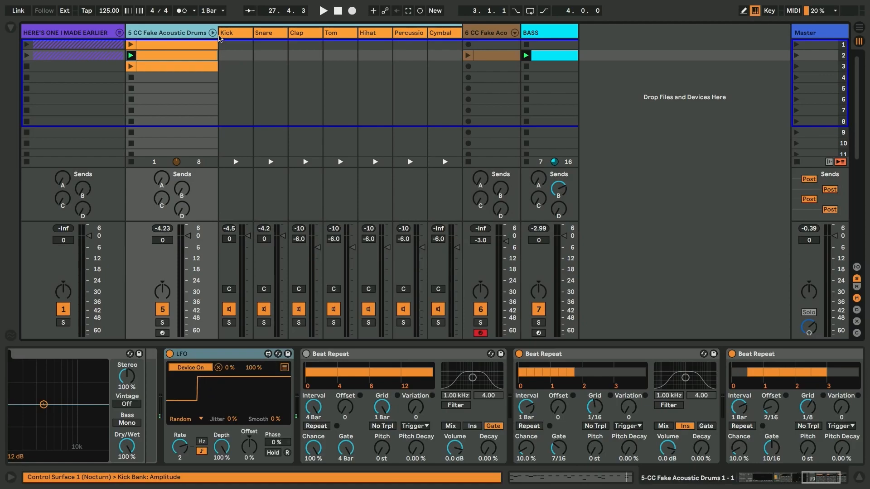
left_click(214, 34)
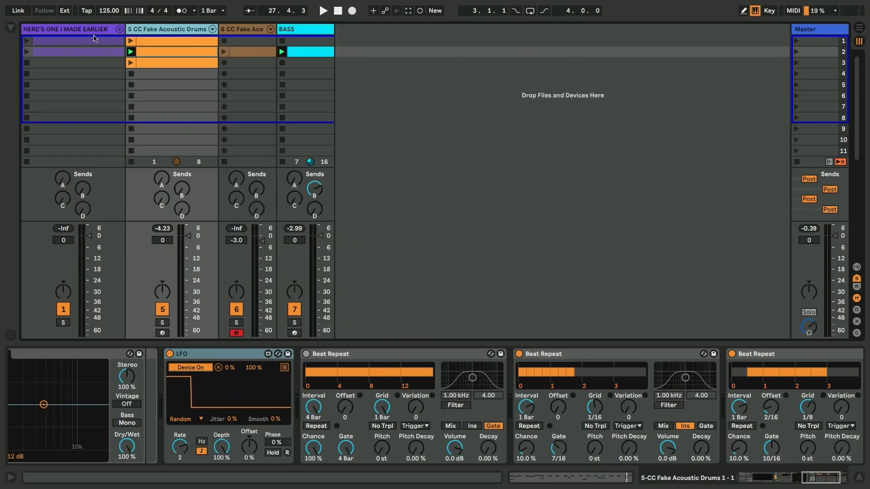
Return the transport to the start and insert three audio tracks after the 5 CC Fake Acoustic Drums track
left_click(338, 11)
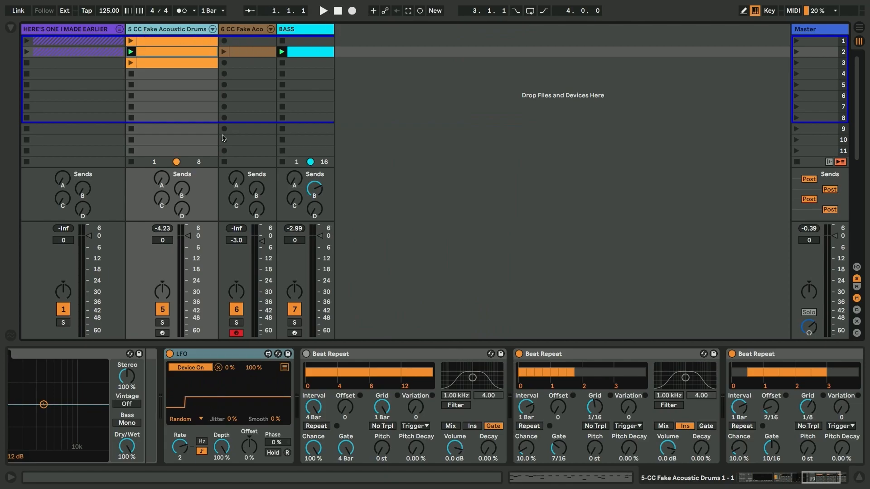
key("ctrl+t")
key("ctrl+t")
key("ctrl+t")
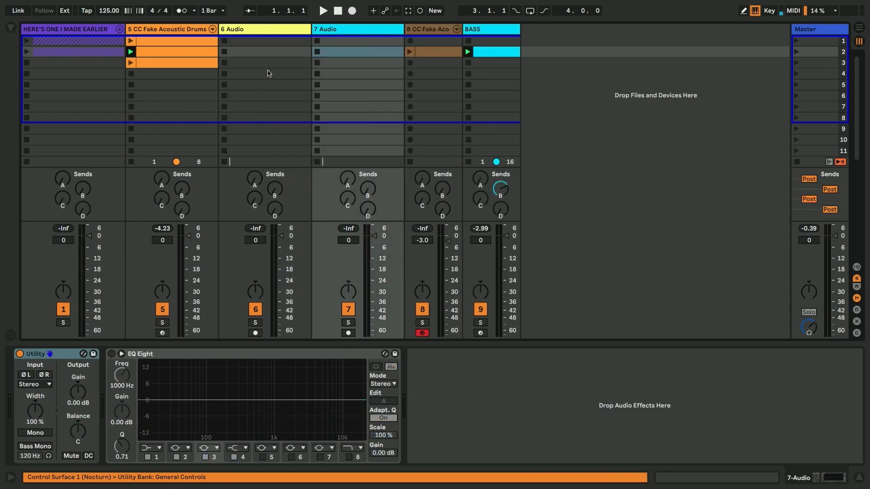
Rename the first new audio track DRUMS and the second one BASS
left_click(279, 27)
key("ctrl+r")
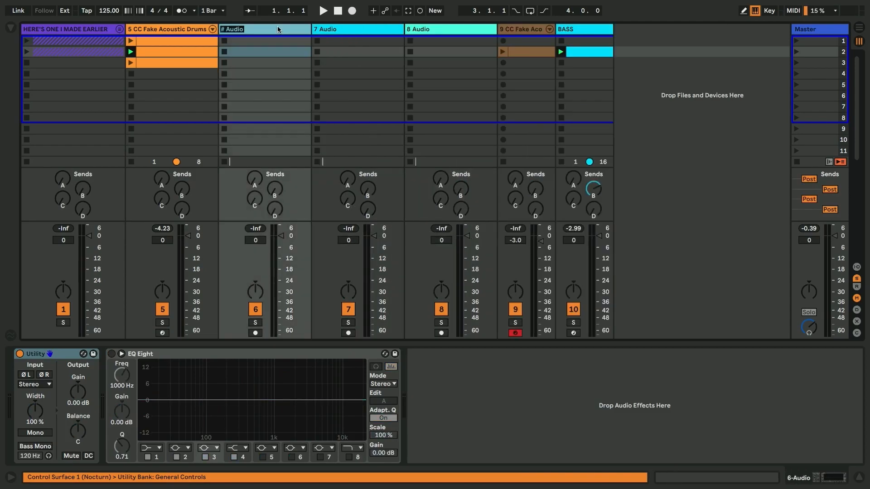
type("DRUMS")
key("Return")
left_click(334, 31)
type("BA")
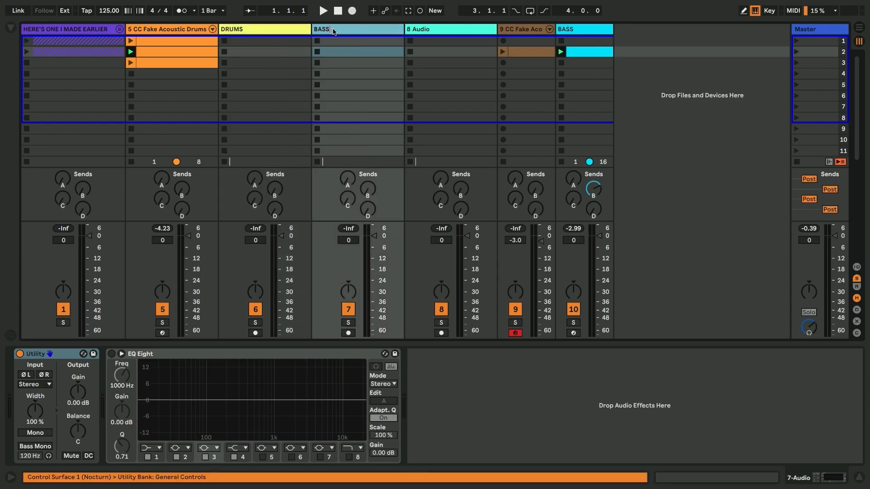
Delete the surplus third audio track and move the new DRUMS and BASS audio tracks behind the original BASS track
left_click(409, 31)
key("Delete")
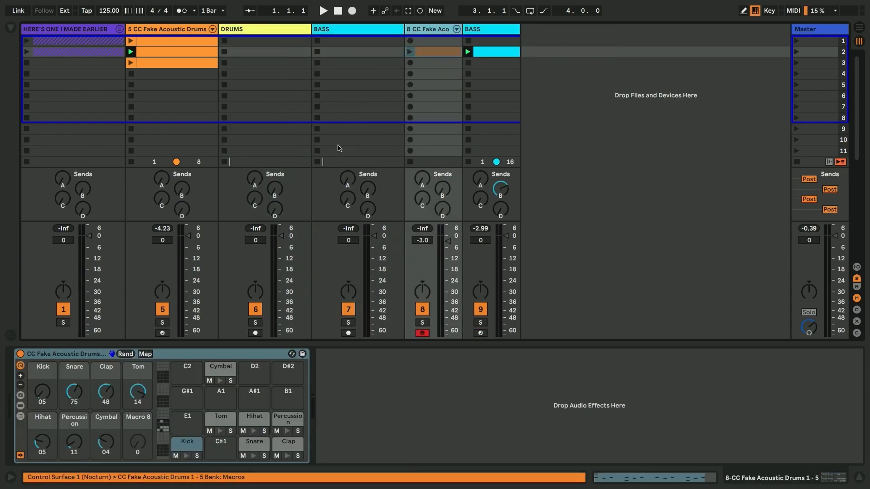
left_click(246, 32)
left_click(335, 31, "shift")
left_click_drag(295, 27, 454, 44)
left_click(301, 34)
left_click(337, 34, "shift")
left_click_drag(295, 28, 522, 47)
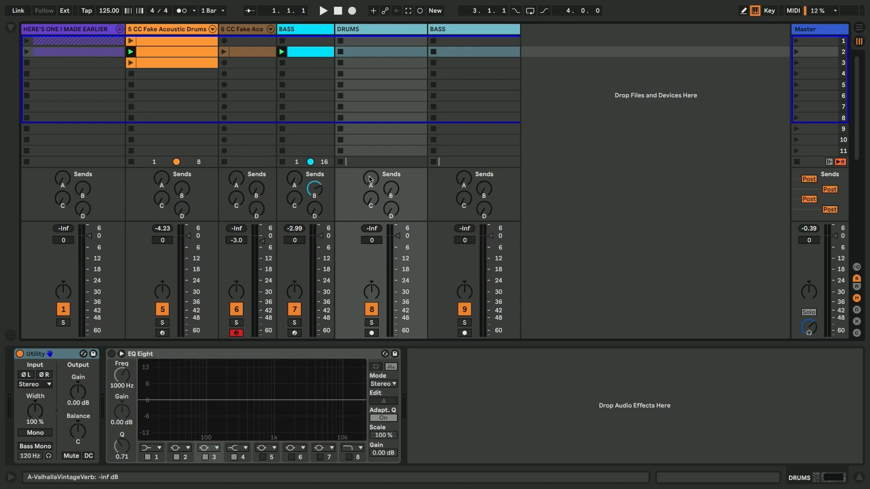
With both new audio tracks selected, set their audio input to 5-CC Fake Acoustic Drums 1 - 1 and then to BASS
key("ctrl+alt+i")
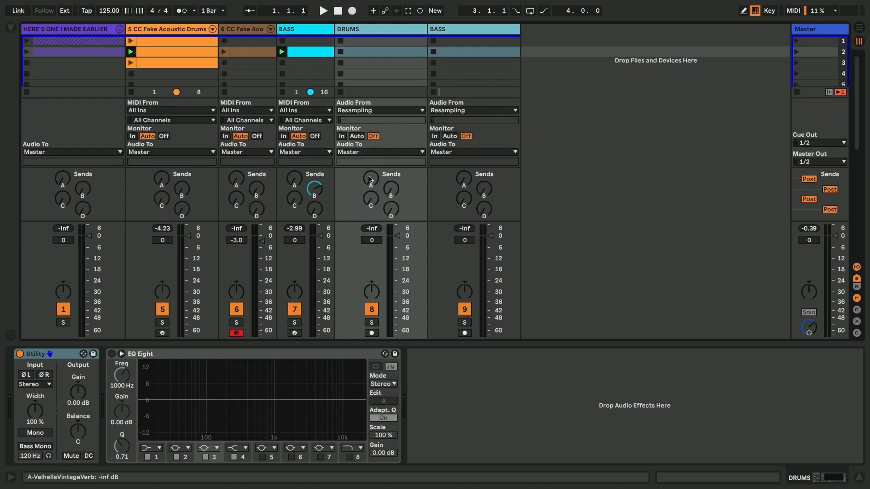
left_click(355, 111)
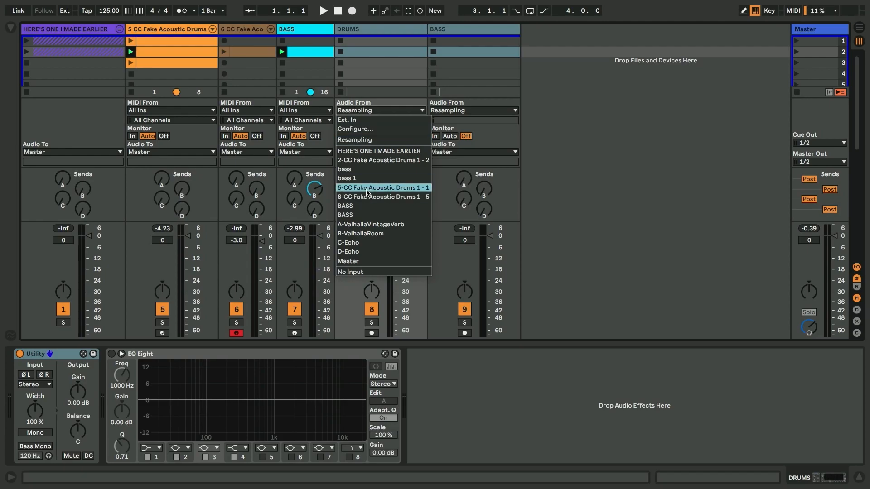
left_click(426, 188)
left_click(444, 113)
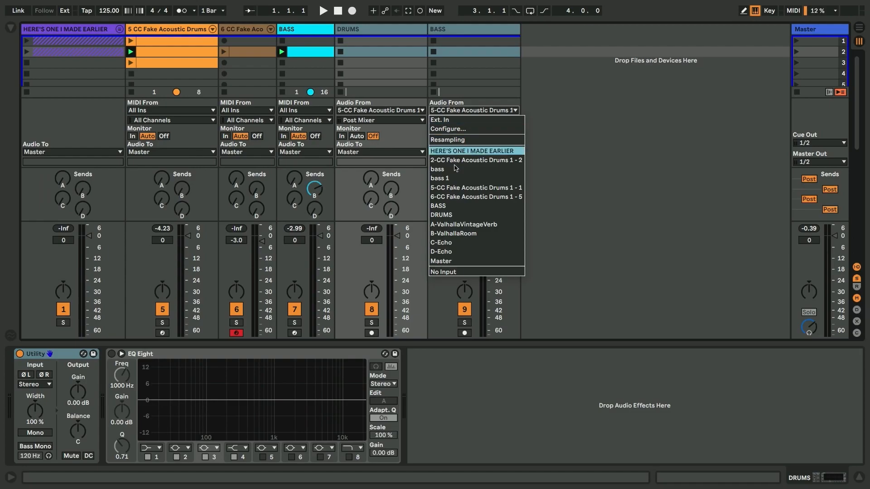
key("Return")
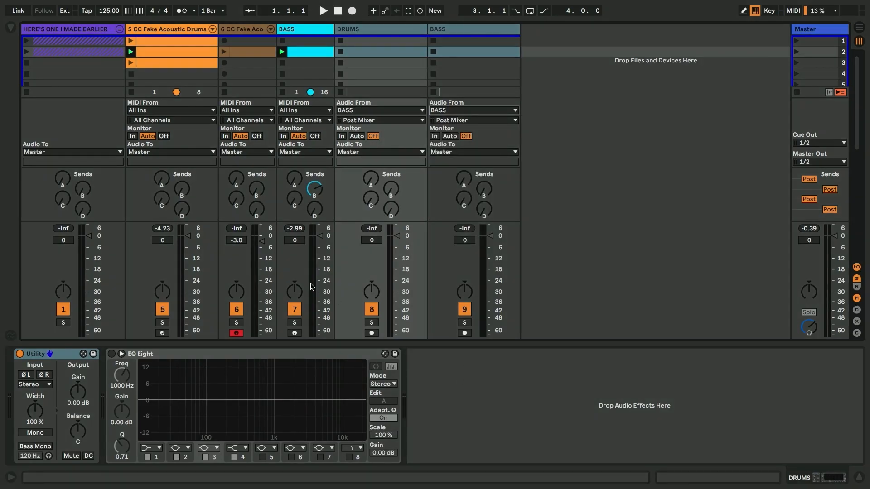
Arm the new DRUMS and BASS audio tracks for recording and hide the input/output routing section
left_click(464, 333)
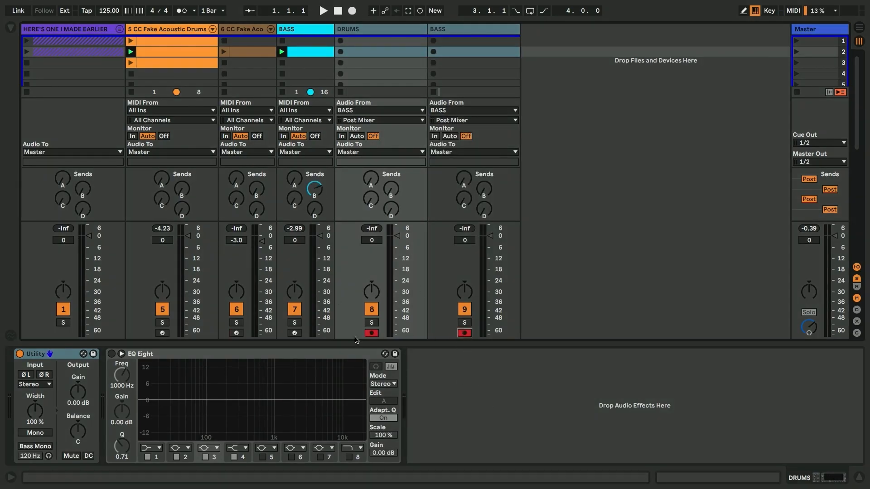
key("super+alt+i")
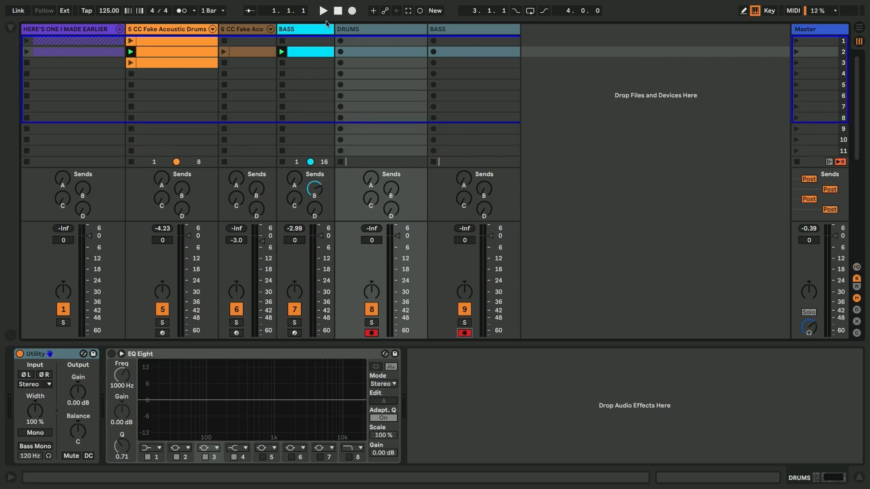
Stop all clips and start an arrangement recording with the bass clip and the first drum clip launched
left_click(797, 162)
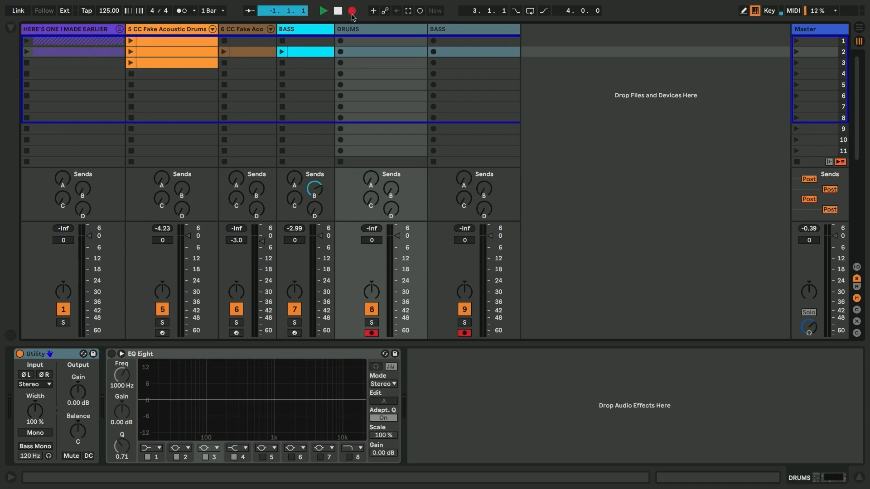
left_click(281, 53)
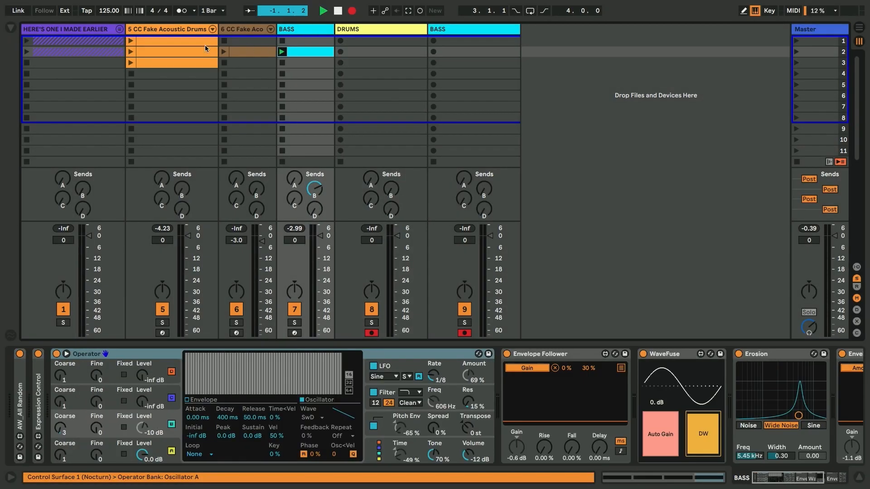
left_click(131, 41)
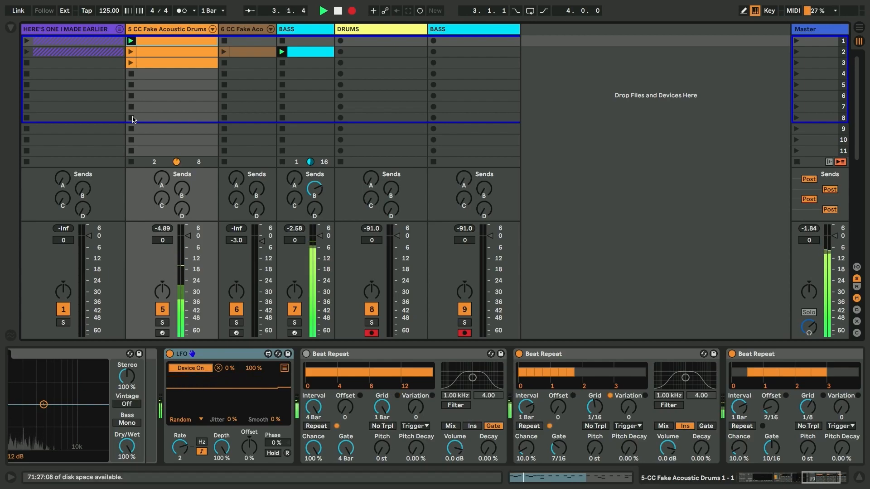
Unfold the new DRUMS and BASS audio tracks in the Arrangement View to check the recorded waveforms
key("Tab")
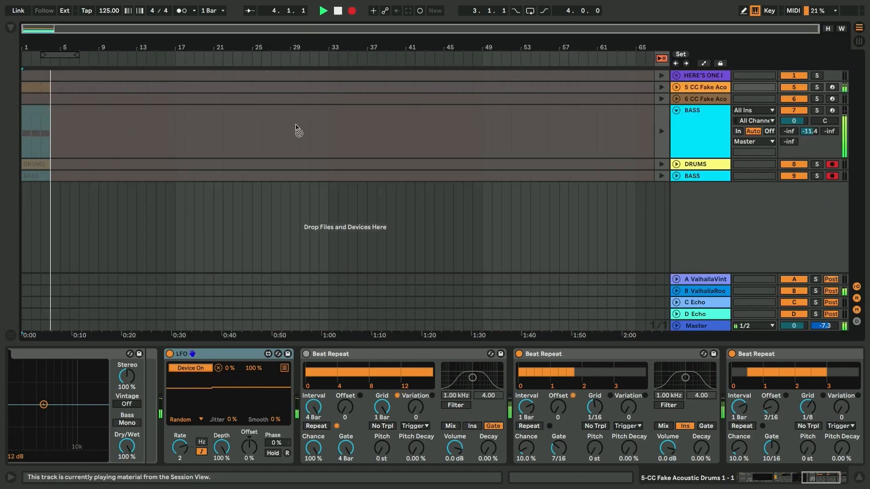
left_click(676, 164)
left_click(676, 218)
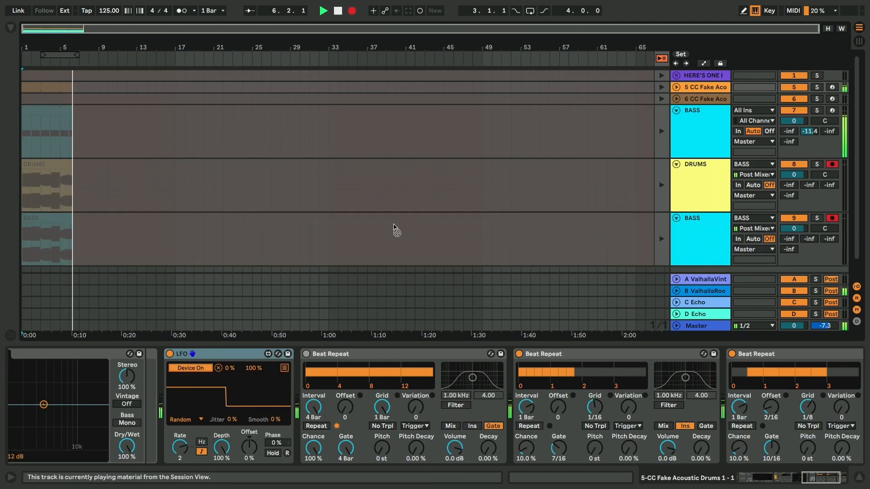
Stop the recording and set only the DRUMS audio track's input to 5-CC Fake Acoustic Drums 1 - 1
key("Tab")
key("ctrl+alt+i")
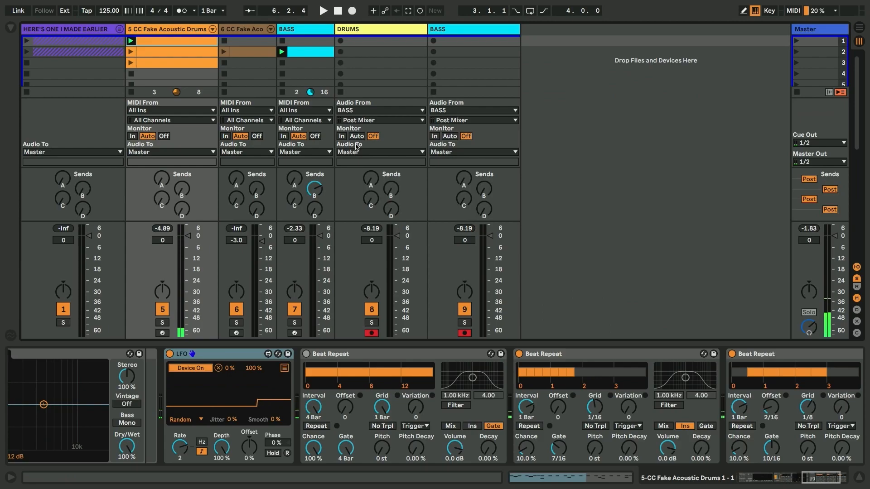
left_click(359, 110)
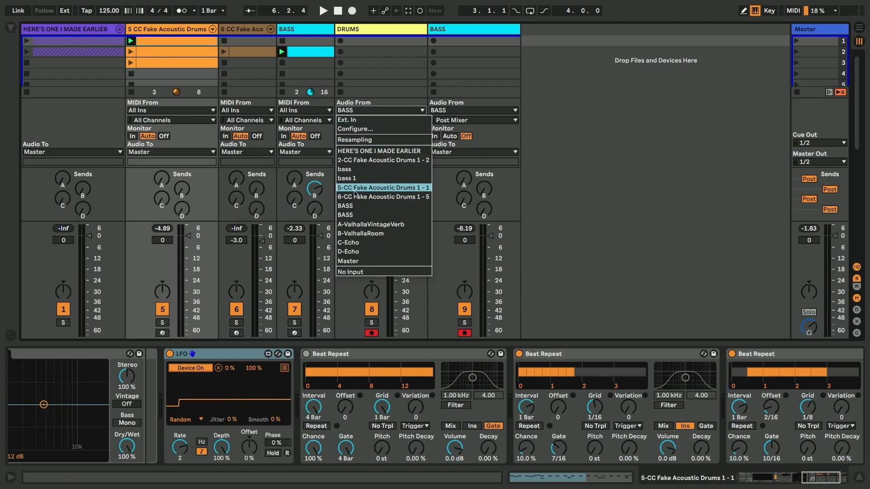
left_click(355, 187)
left_click(371, 30)
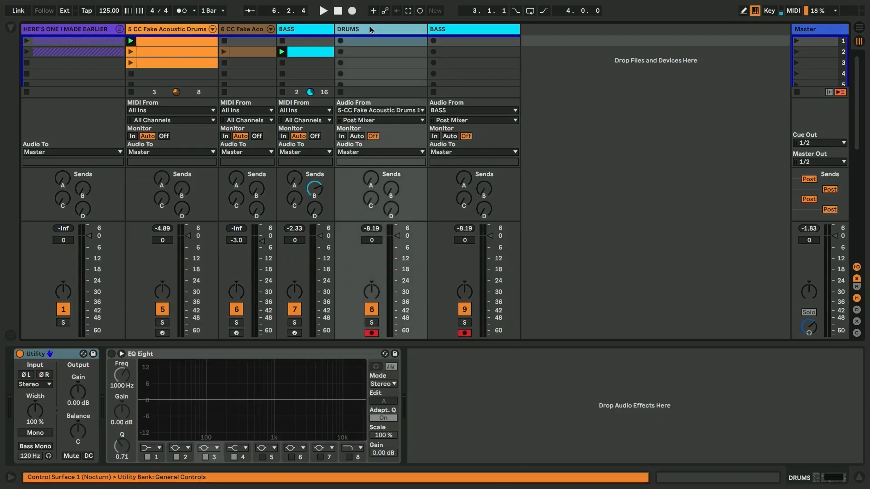
Clear the recorded take from the arrangement and start recording again from bar 1 with the routing section hidden
key("Tab")
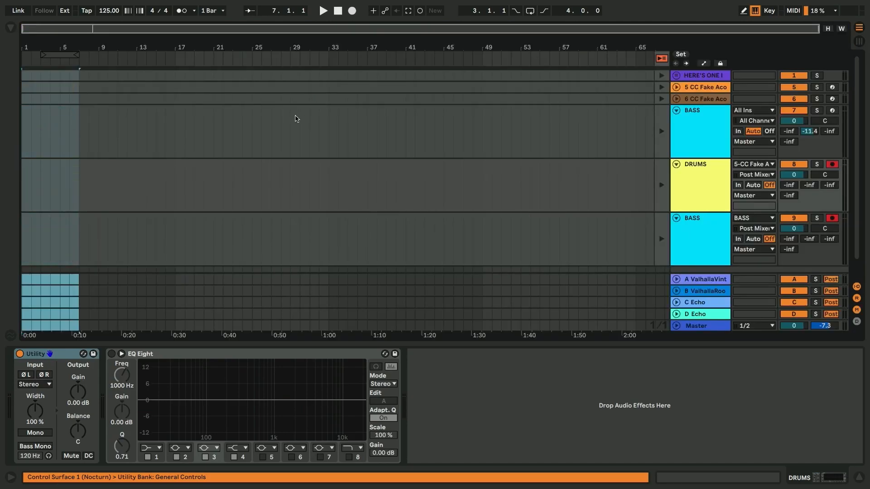
key("Tab")
key("ctrl+alt+i")
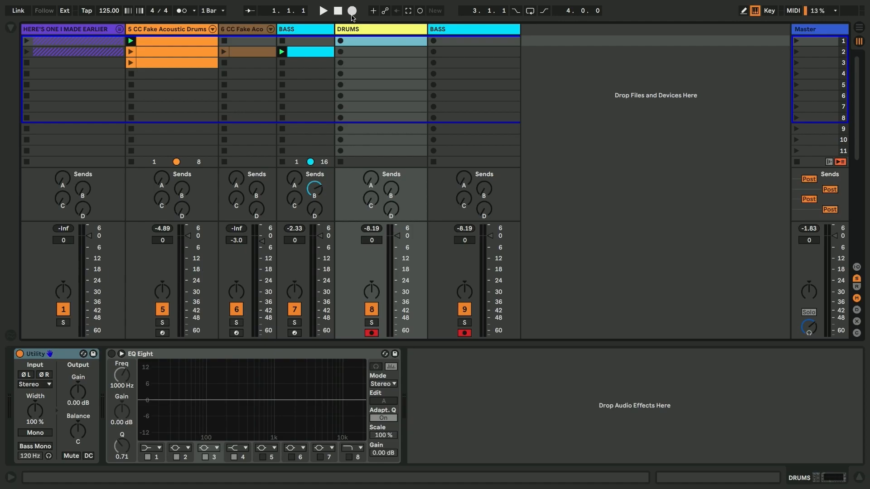
left_click(352, 11)
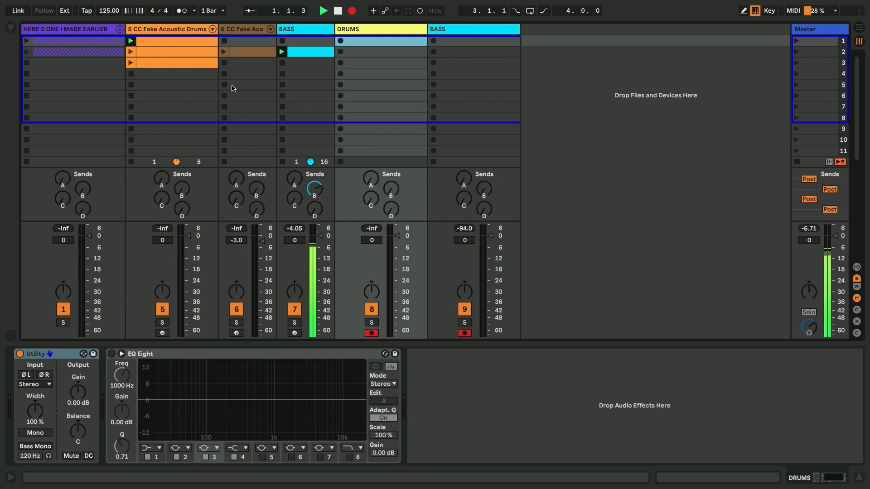
Show the 5 CC Fake Acoustic Drums track's devices and check the recorded drum and bass waveforms in the Arrangement View
left_click(147, 30)
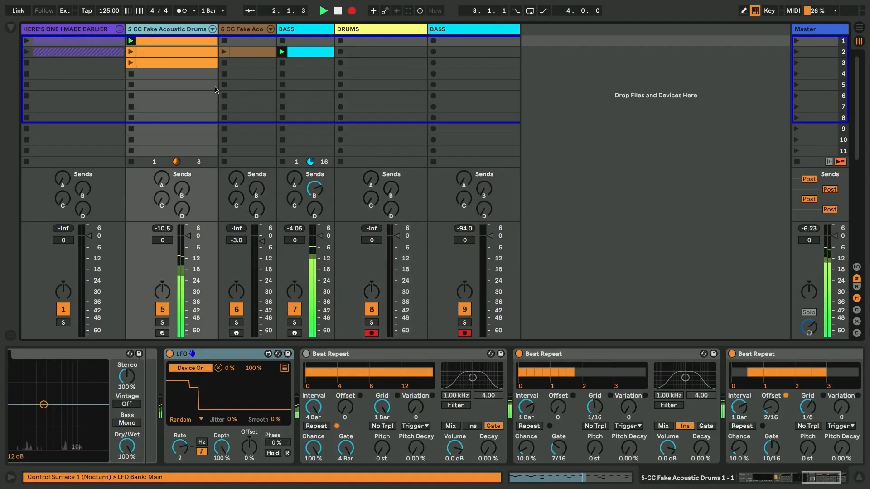
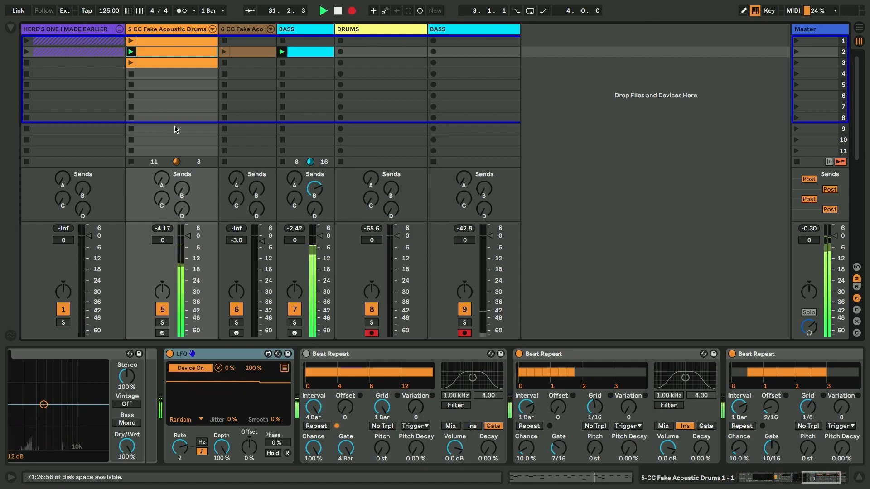
key("Tab")
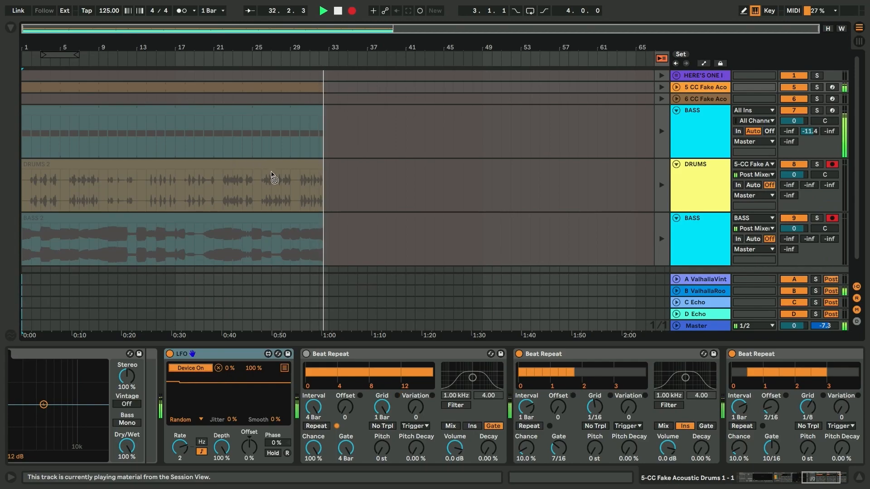
key("Tab")
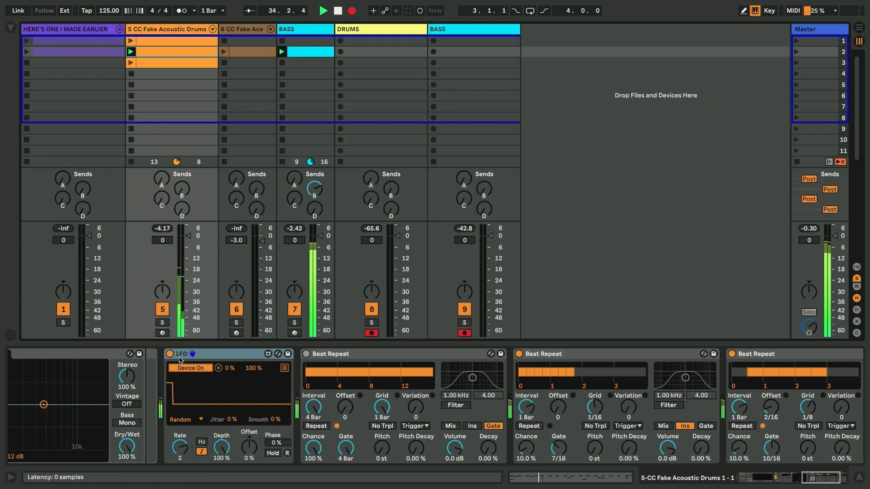
Stop the recording, return to bar 1 and delete the LFO device in front of the first Beat Repeat
key("space")
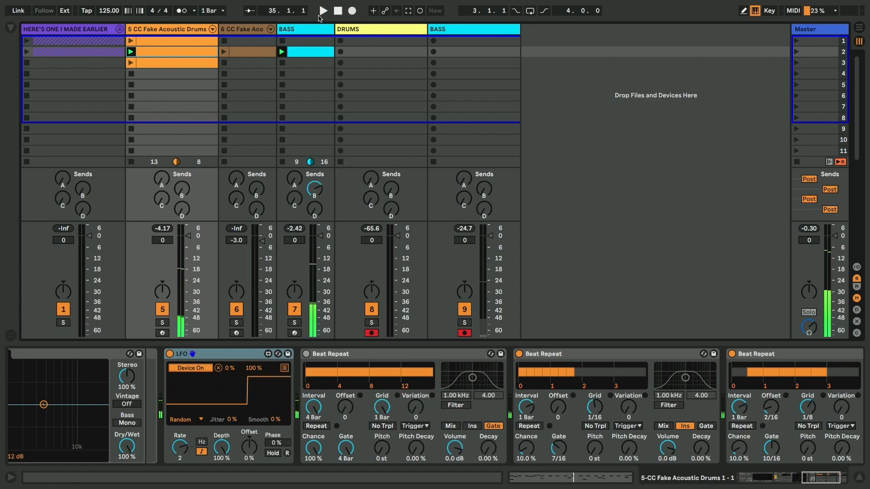
left_click(338, 12)
left_click(170, 355)
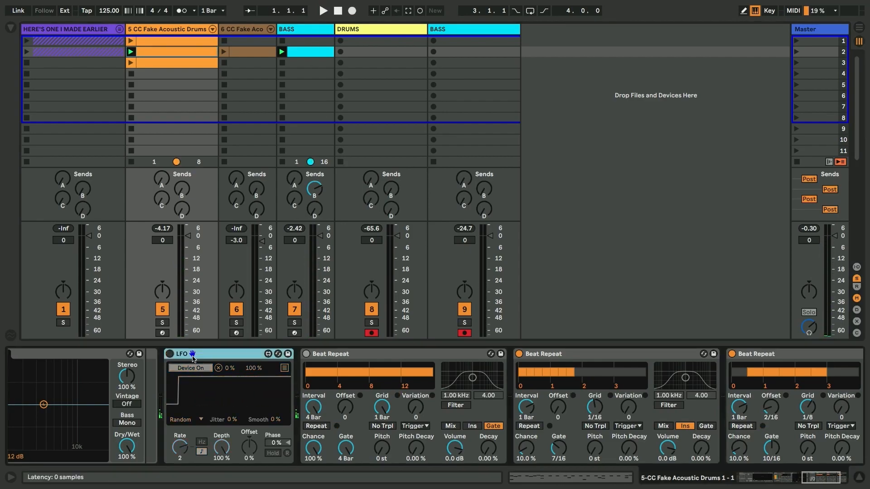
key("Delete")
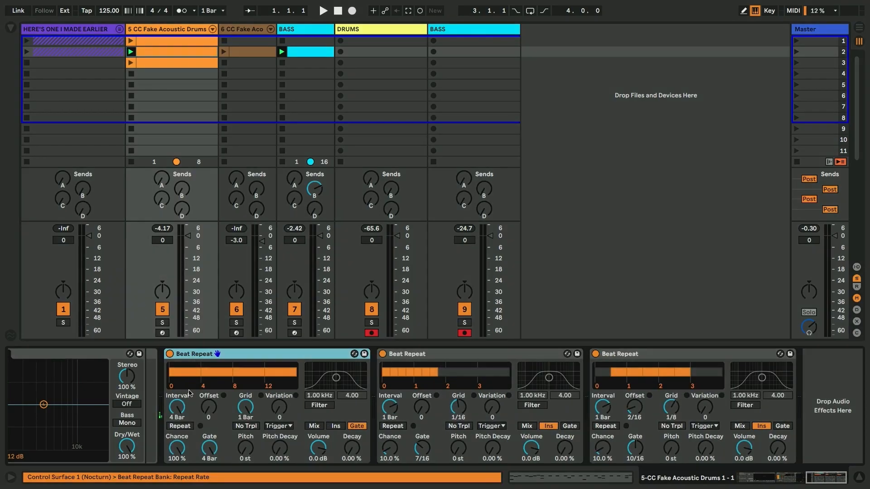
Duplicate the third drum clip into slot 4 of the 5 CC Fake Acoustic Drums track and launch the copy
left_click(167, 45)
left_click(170, 59)
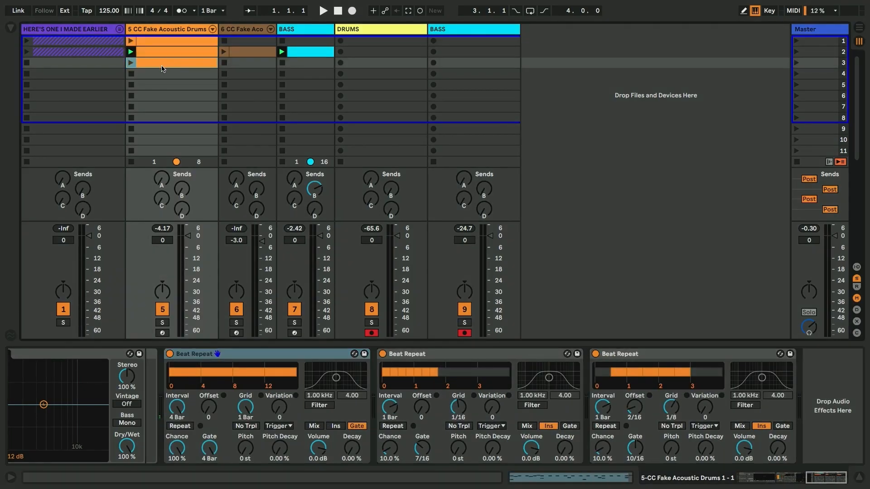
key("ctrl+d")
key("Return")
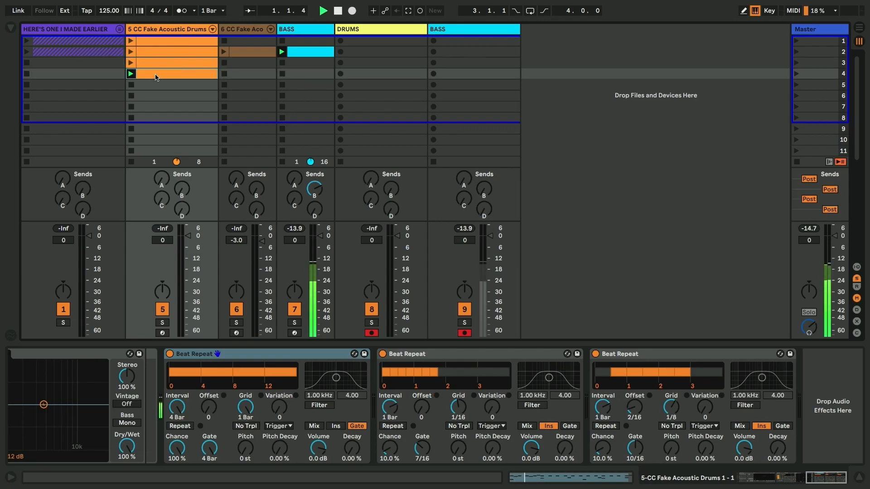
Set the first Beat Repeat's Device On envelope to Off in the fourth drum clip
left_click(169, 354)
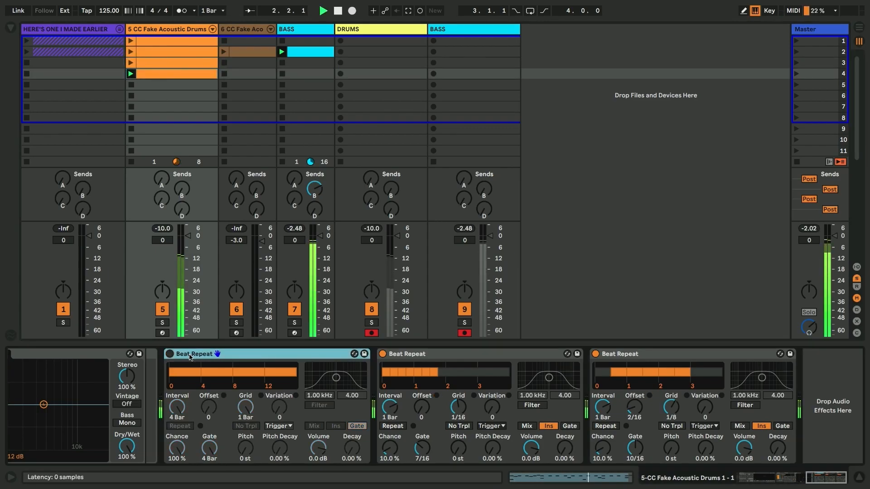
double_click(149, 74)
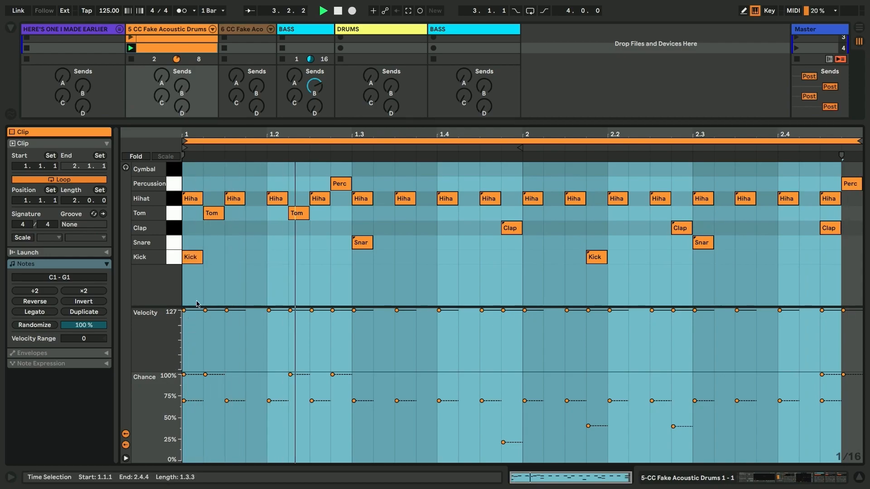
key("shift+Tab")
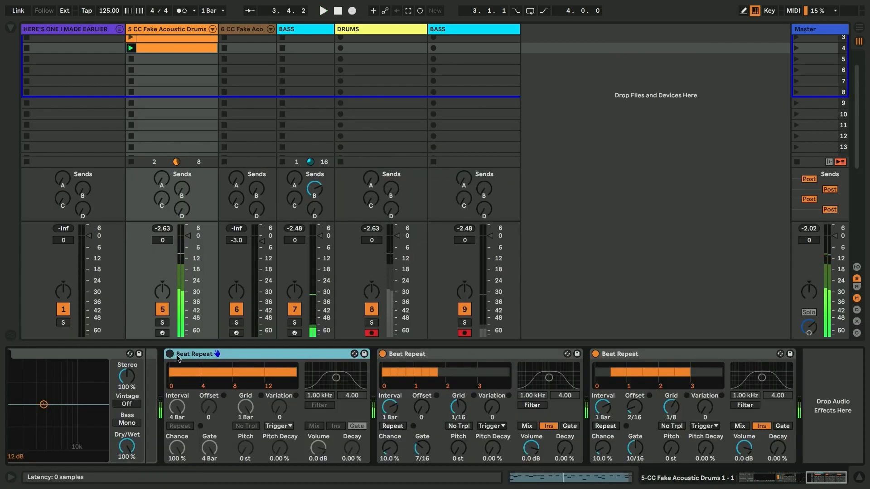
left_click(169, 354)
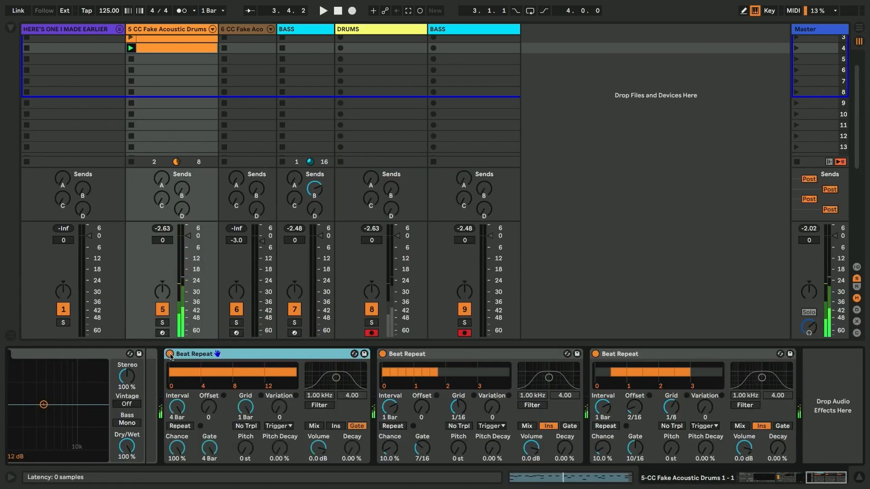
key("shift+Tab")
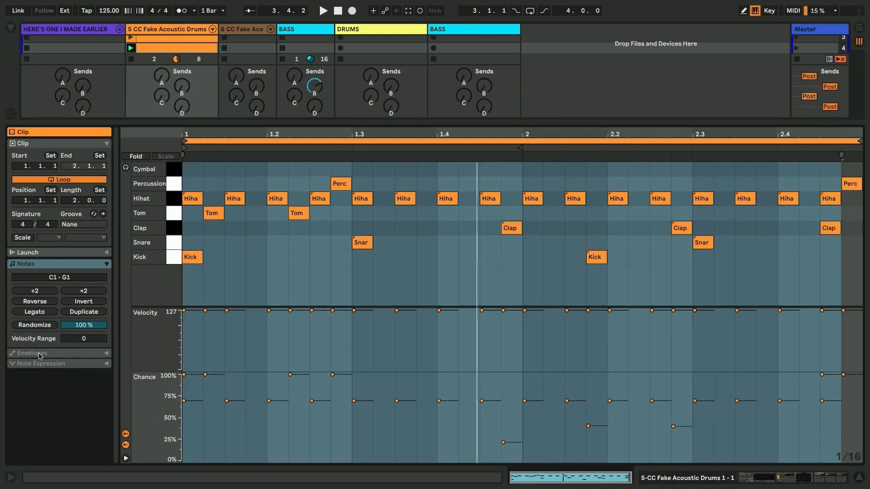
left_click(39, 356)
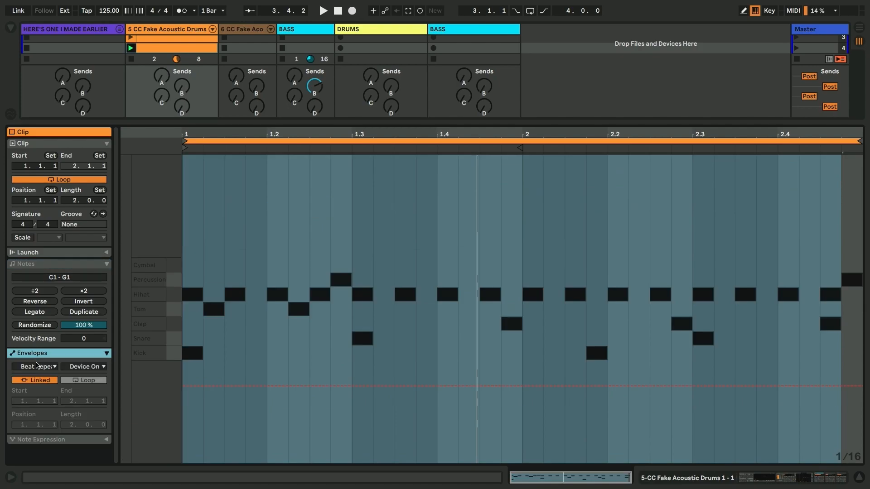
left_click(40, 367)
left_click(209, 385)
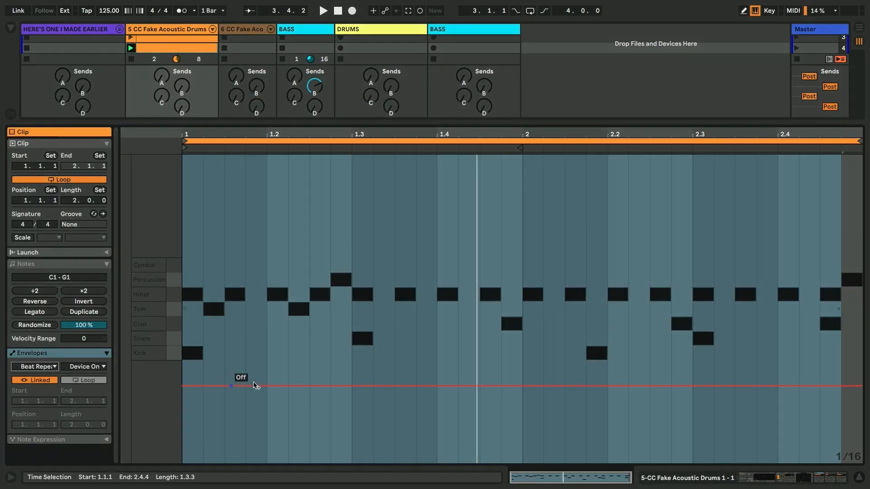
left_click_drag(272, 385, 312, 386)
key("shift+Tab")
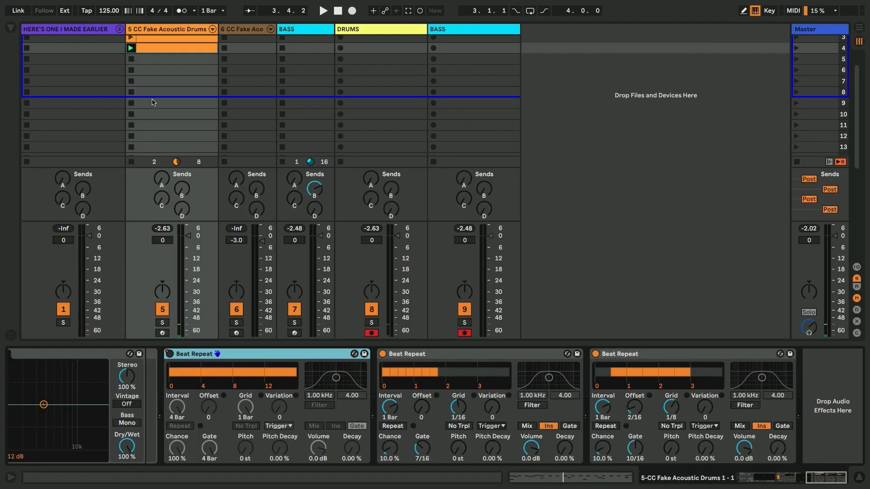
Launch the first drum clip and raise its Beat Repeat Device On envelope to On across the whole clip
scroll(136, 67, "up", 2)
left_click(131, 41)
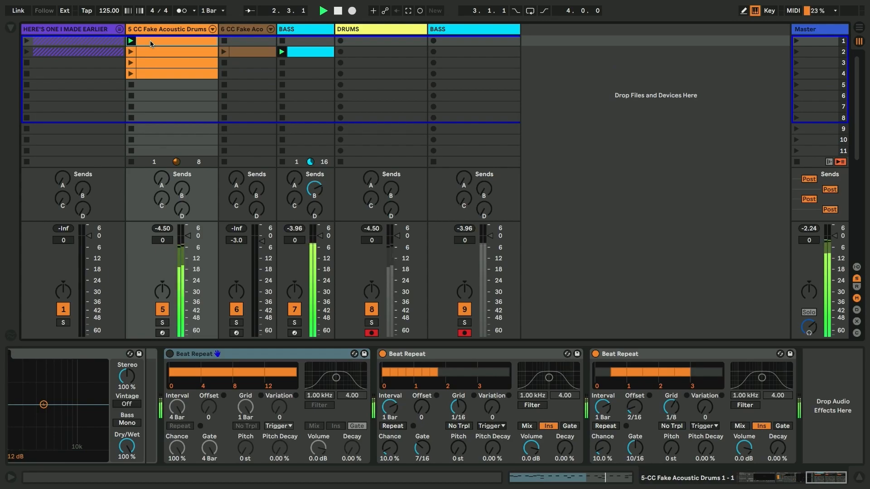
double_click(151, 40)
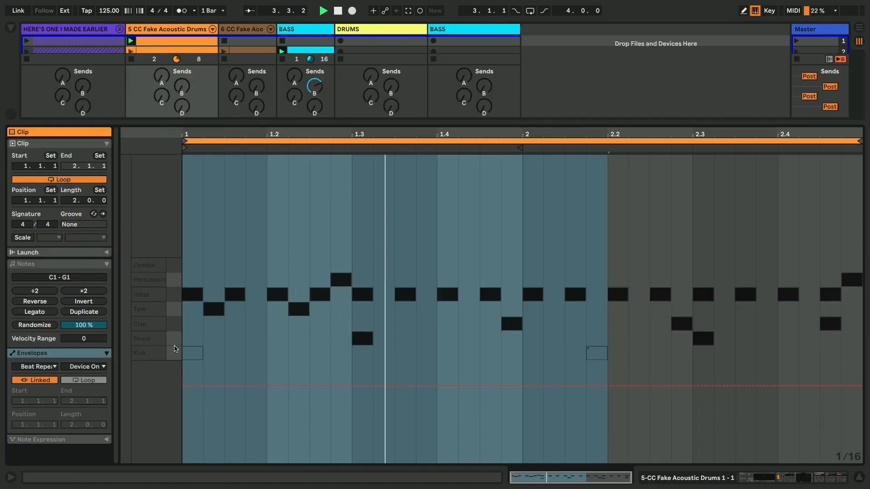
left_click_drag(270, 386, 270, 230)
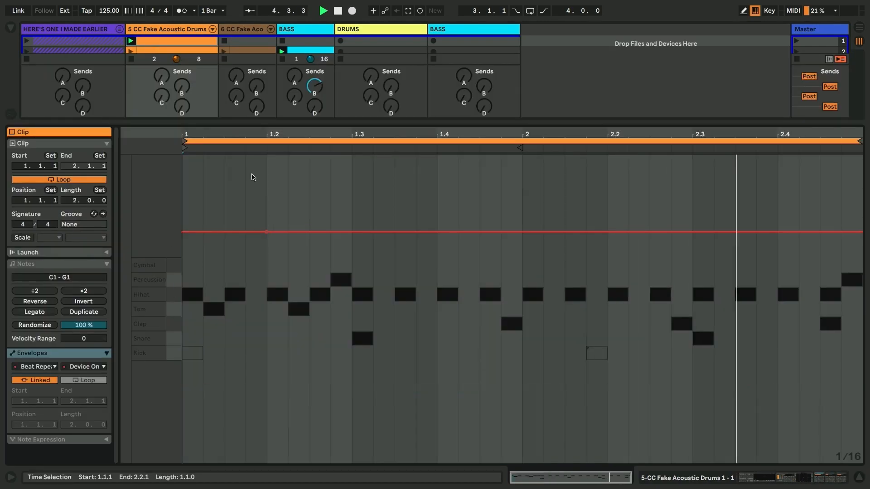
key("shift+Tab")
Raise the Beat Repeat Device On envelope to On across the second drum clip
left_click(147, 50)
double_click(146, 51)
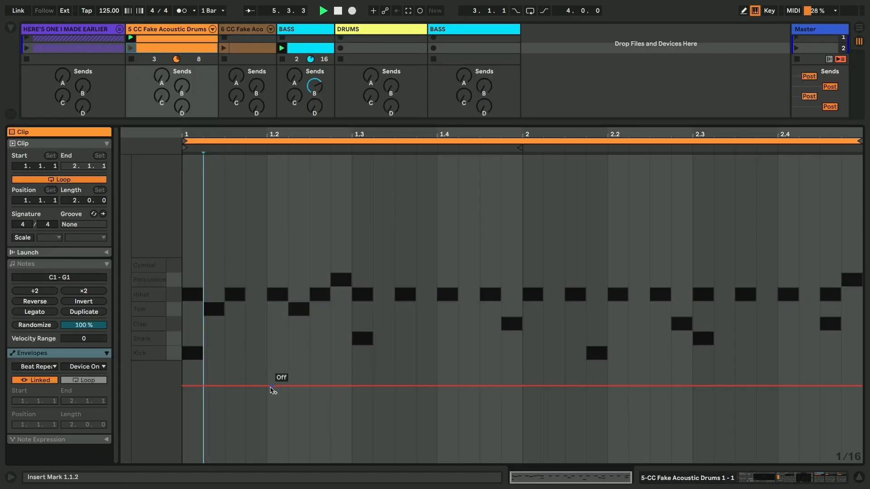
left_click_drag(271, 384, 270, 233)
key("shift+Tab")
Raise the Beat Repeat Device On envelope to On across the third drum clip
left_click(150, 63)
double_click(152, 64)
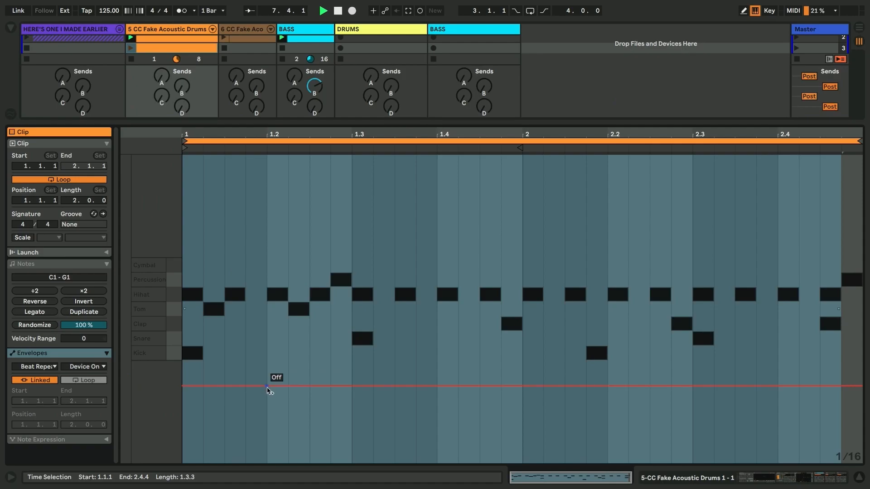
left_click_drag(268, 386, 270, 233)
key("shift+Tab")
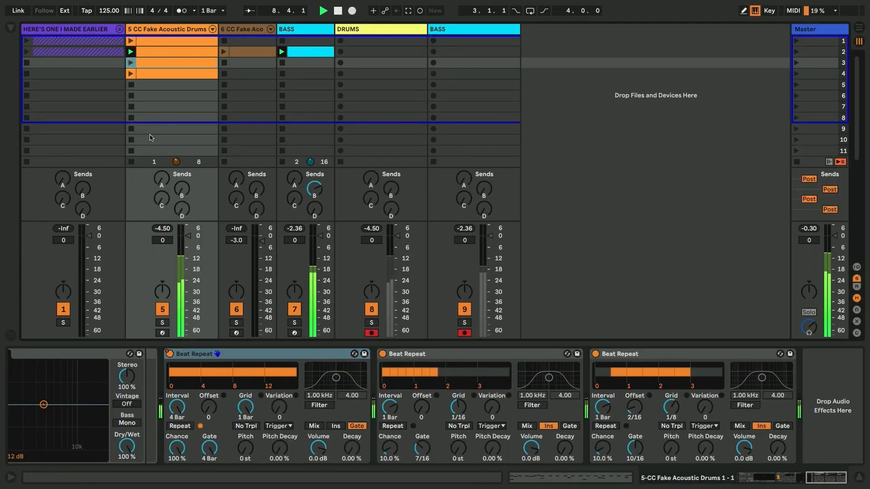
Audition the fourth and third drum clips while trying the first Beat Repeat's Interval, Grid and Gate controls, ending with playback stopped
left_click(131, 75)
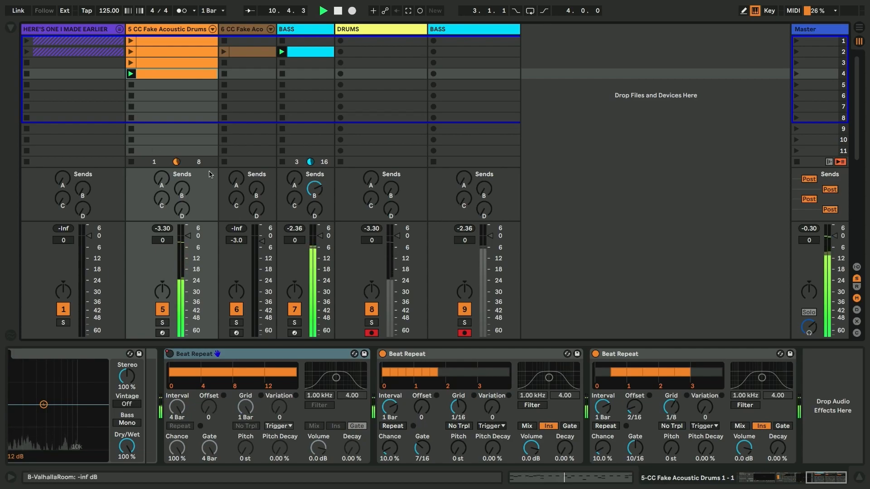
left_click(130, 63)
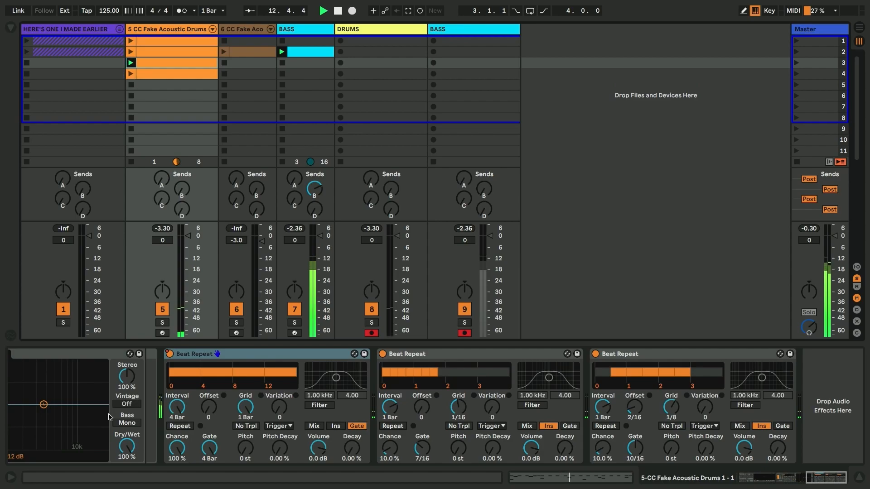
mouse_move(177, 409)
left_mouse_down()
mouse_move(177, 453)
mouse_move(177, 409)
left_mouse_up()
left_click(240, 408)
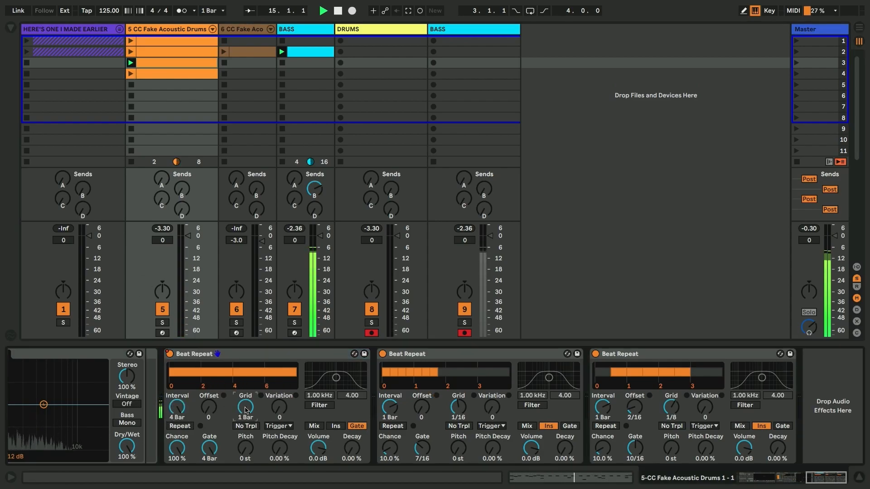
left_click_drag(209, 448, 208, 421)
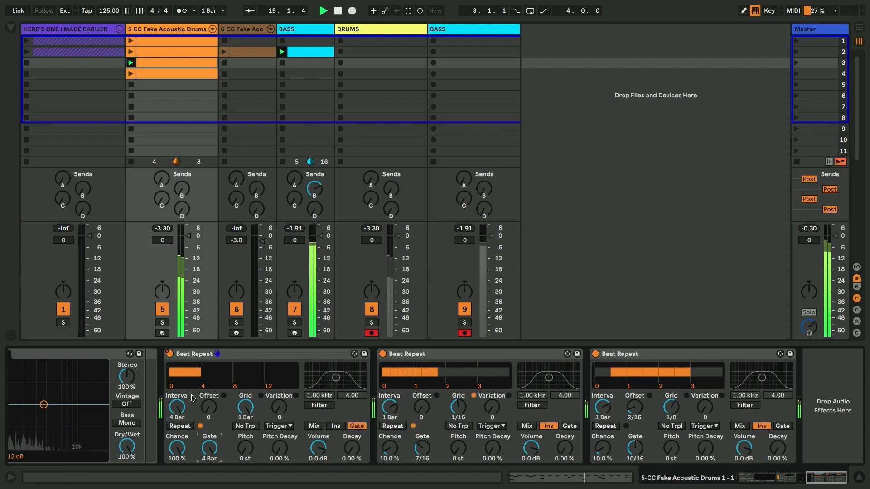
key("space")
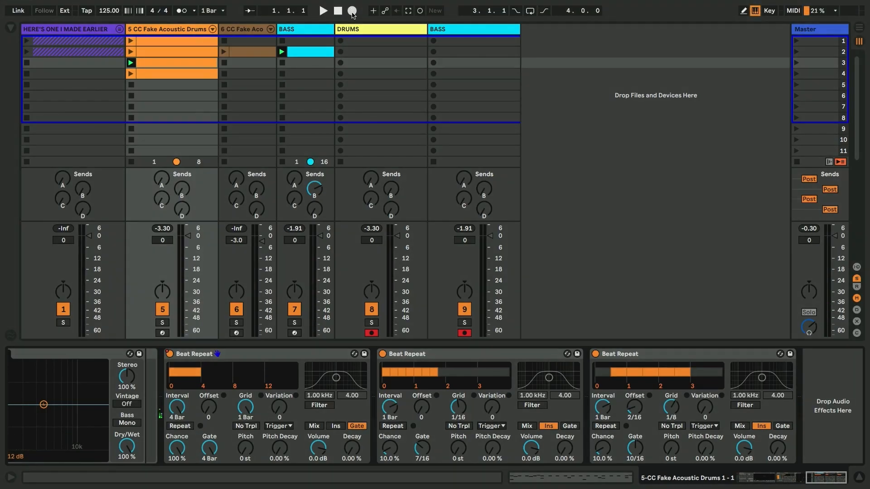
Start recording into the arrangement and launch the first, second, third and fourth drum clips in turn
left_click(352, 11)
left_click(131, 41)
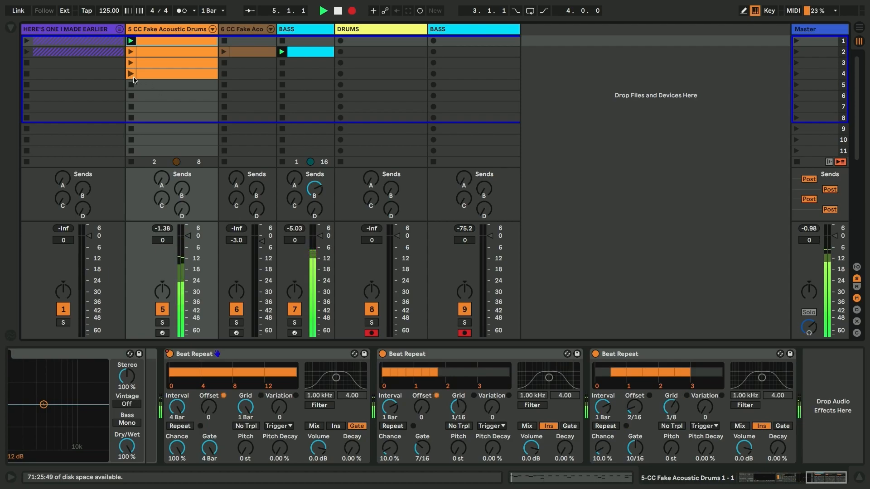
left_click(131, 53)
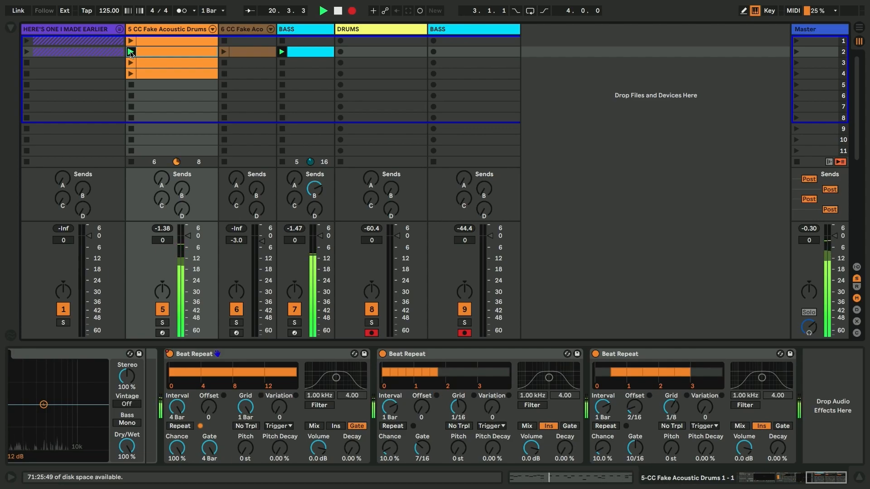
left_click(131, 63)
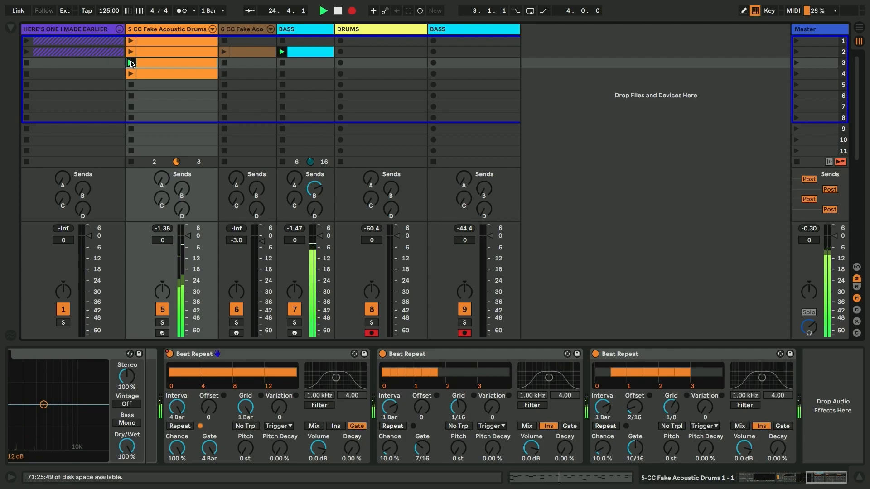
left_click(131, 73)
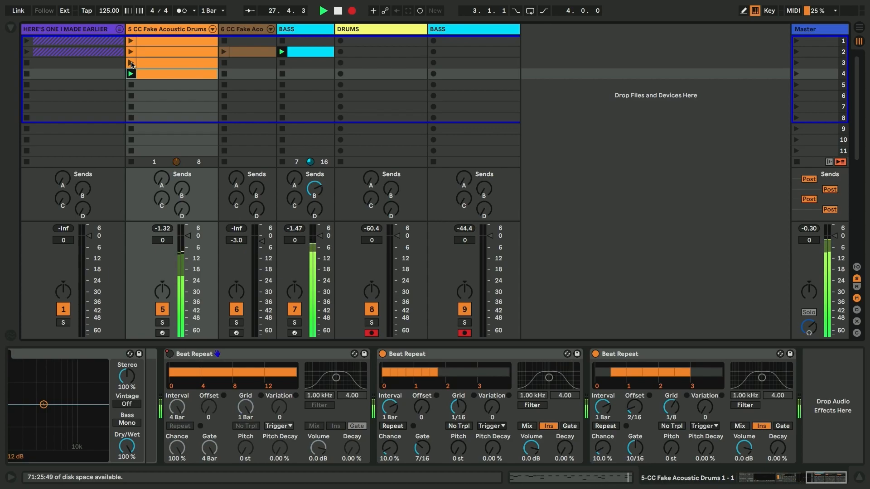
Alternate between the third, fourth and second drum clips during the recording, ending on the third clip
left_click(132, 64)
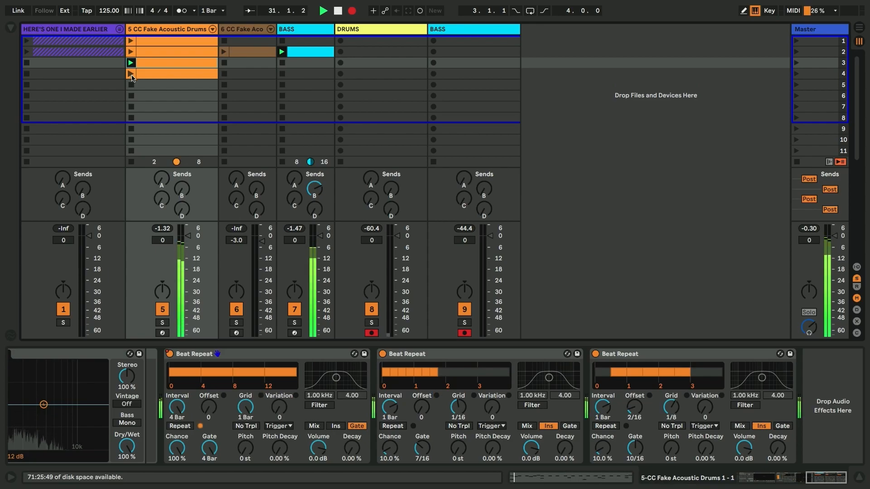
left_click(132, 75)
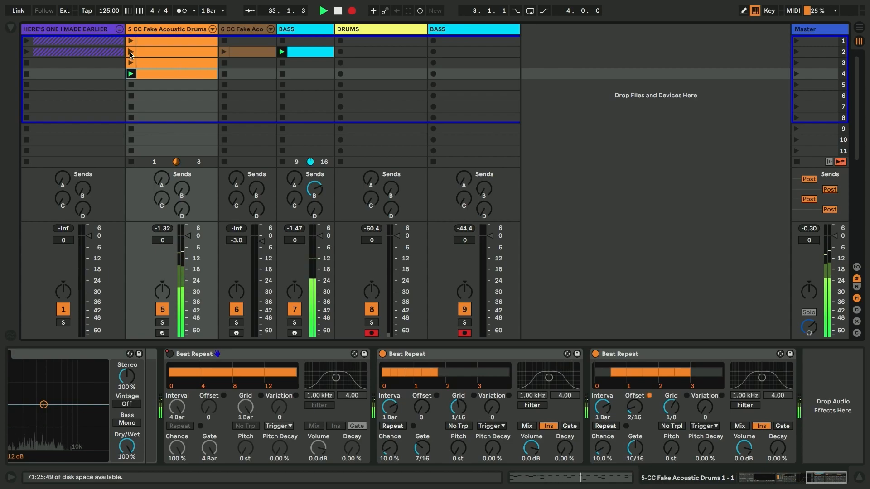
left_click(131, 53)
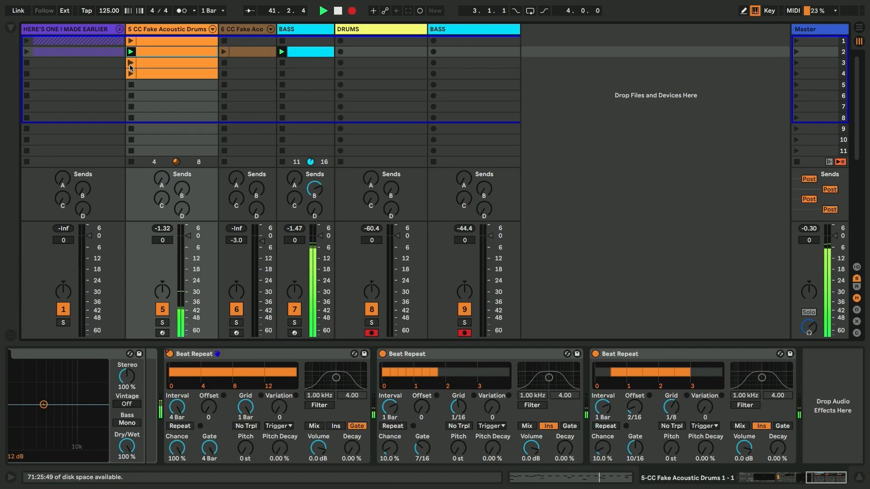
left_click(130, 63)
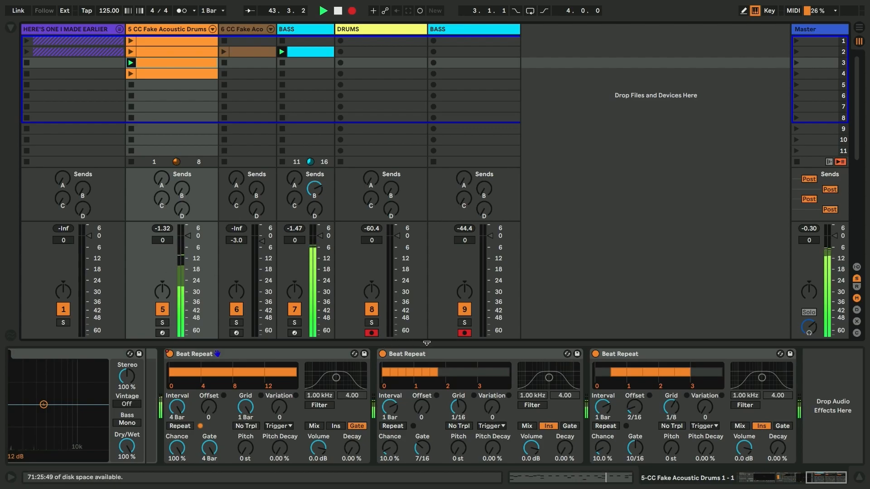
left_click(130, 75)
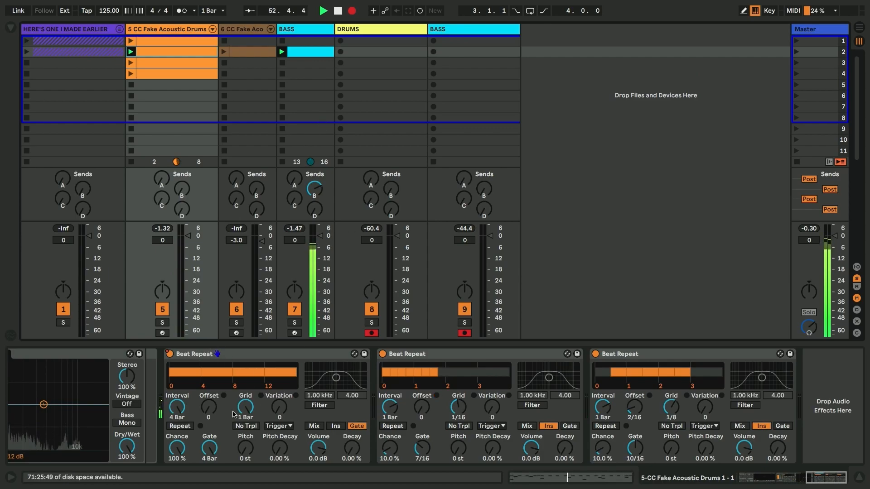
left_click(131, 73)
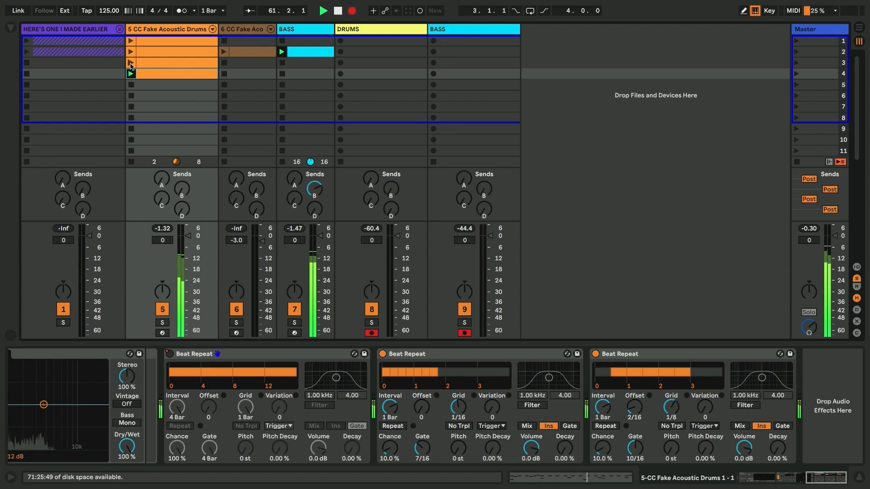
left_click(130, 63)
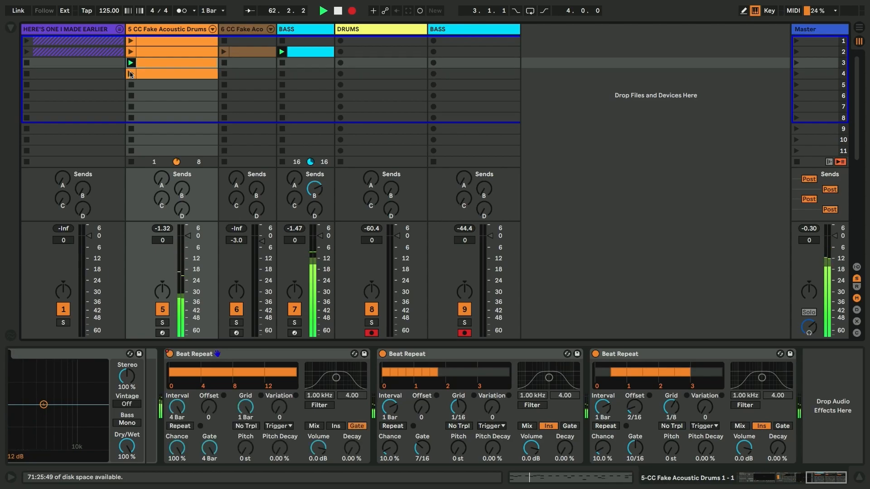
Launch the scene 2 clip on drum track 6, and set the first Beat Repeat's Interval and Gate to 2 Bar on track 5
left_click(224, 52)
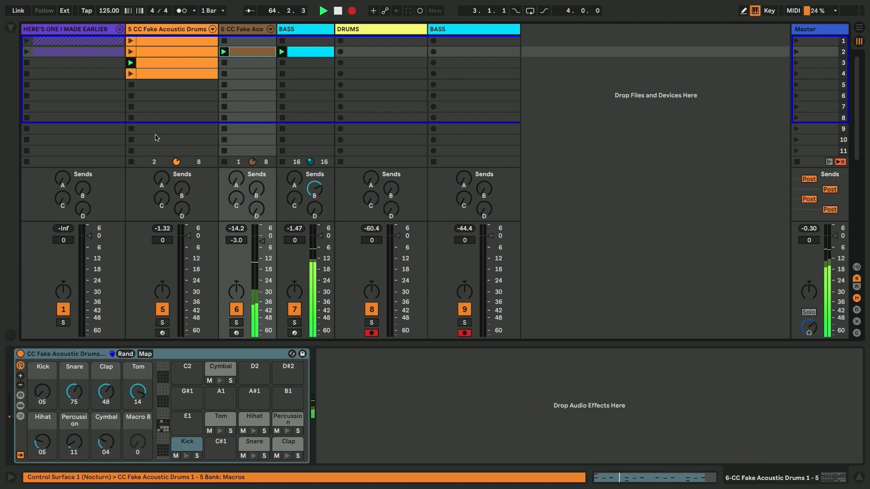
left_click(146, 29)
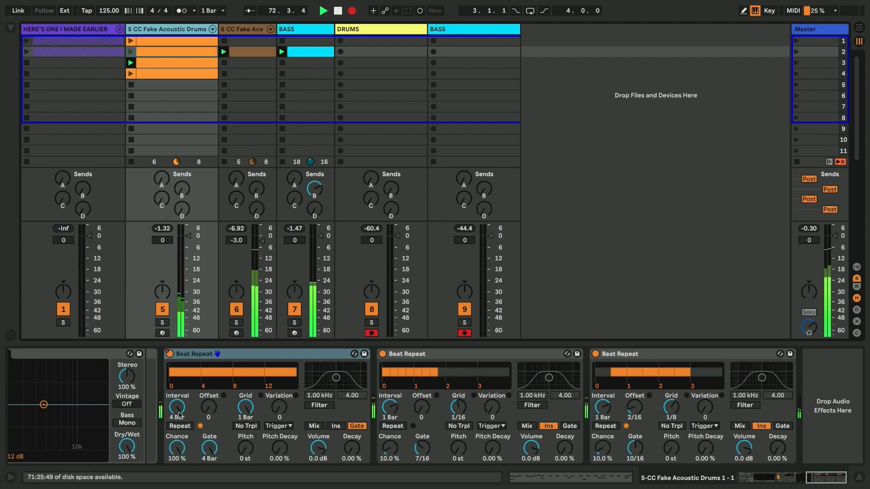
left_click_drag(184, 416, 184, 423)
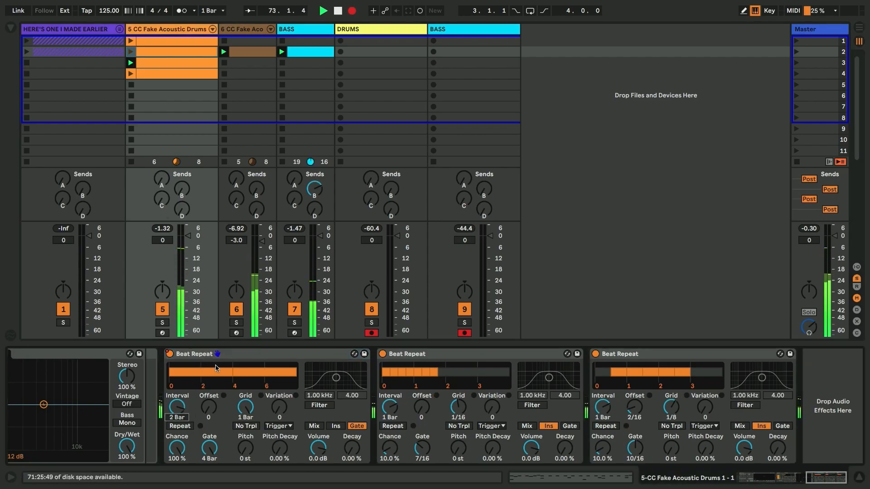
left_click(209, 450)
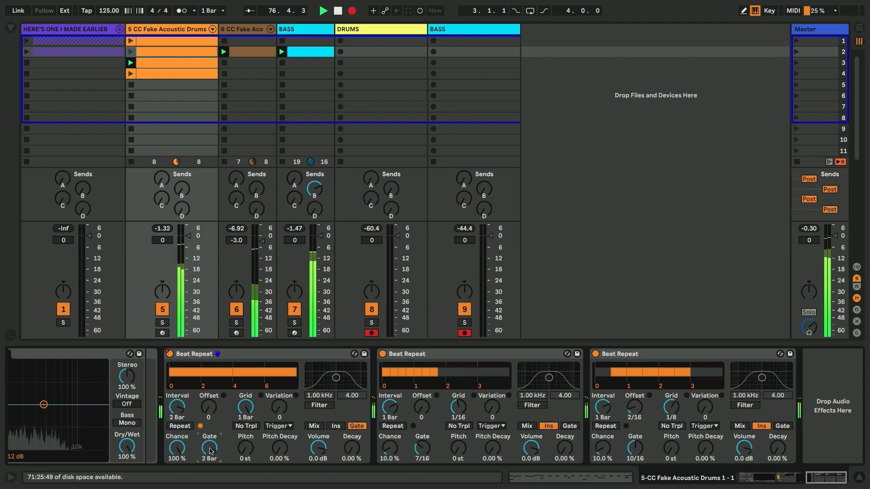
Set the first Beat Repeat's Interval and Gate to 4 Bar and Variation to 3, with No Trpl enabled
left_click_drag(177, 408, 177, 399)
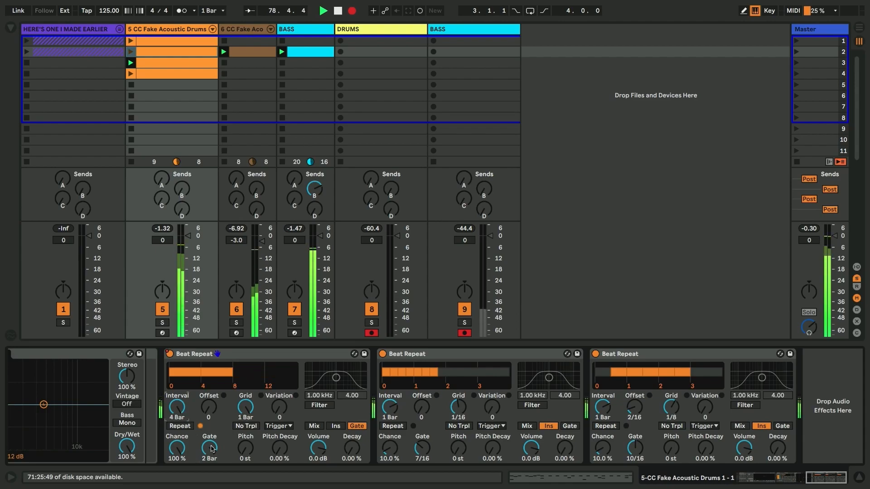
left_click_drag(211, 449, 211, 440)
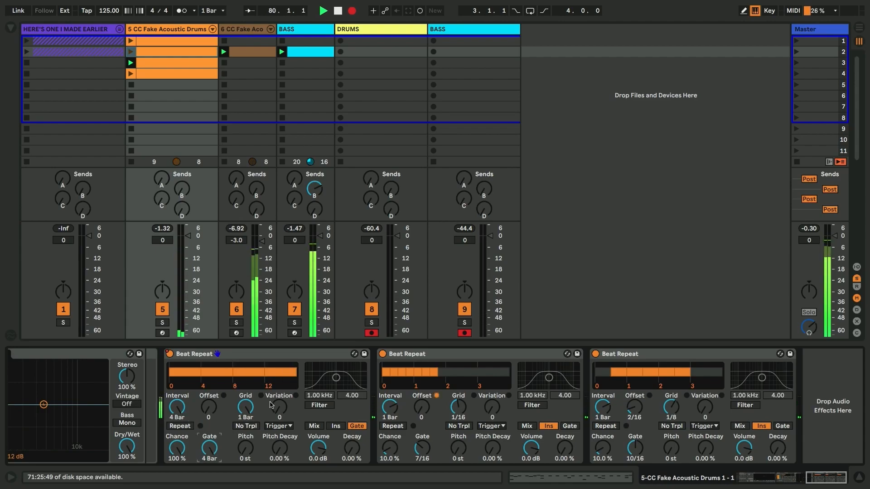
left_click_drag(278, 410, 278, 401)
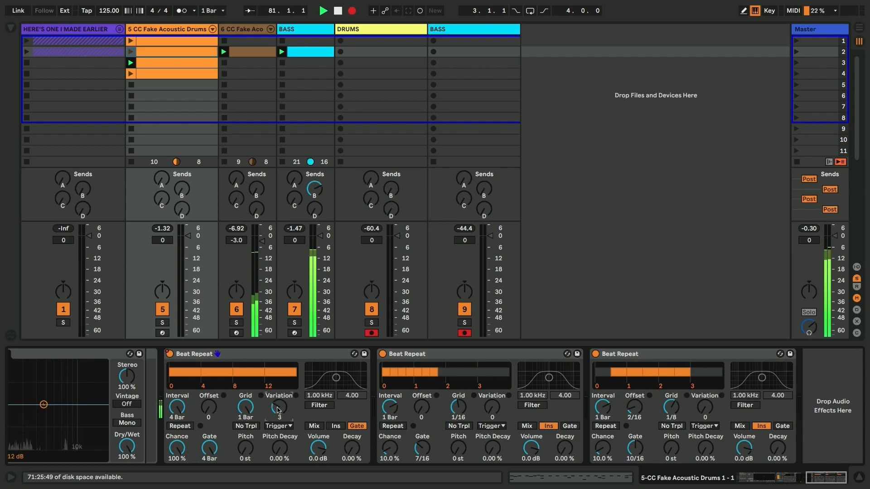
left_click(241, 428)
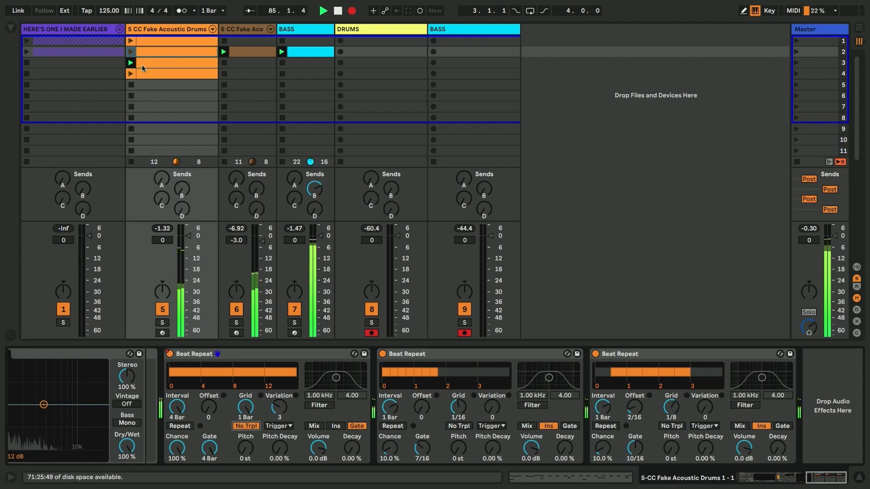
Launch the second drum clip, check the recording in the arrangement, and launch the fourth drum clip
left_click(131, 52)
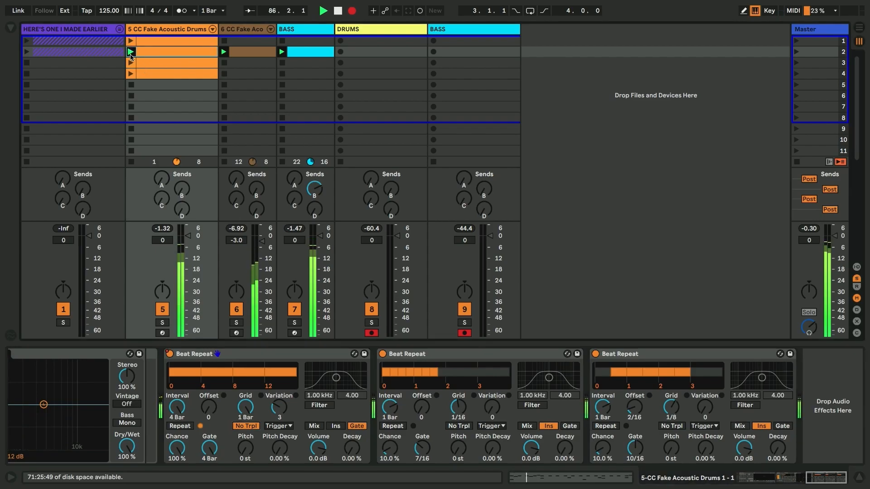
key("Tab")
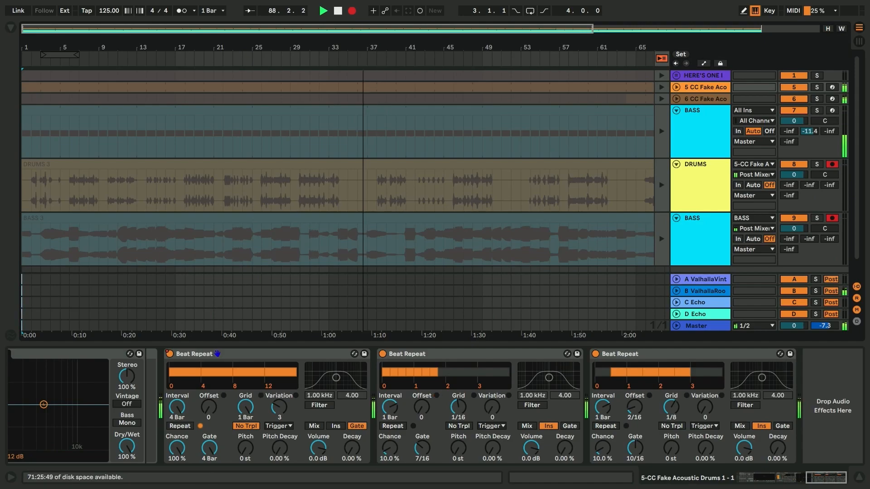
key("Tab")
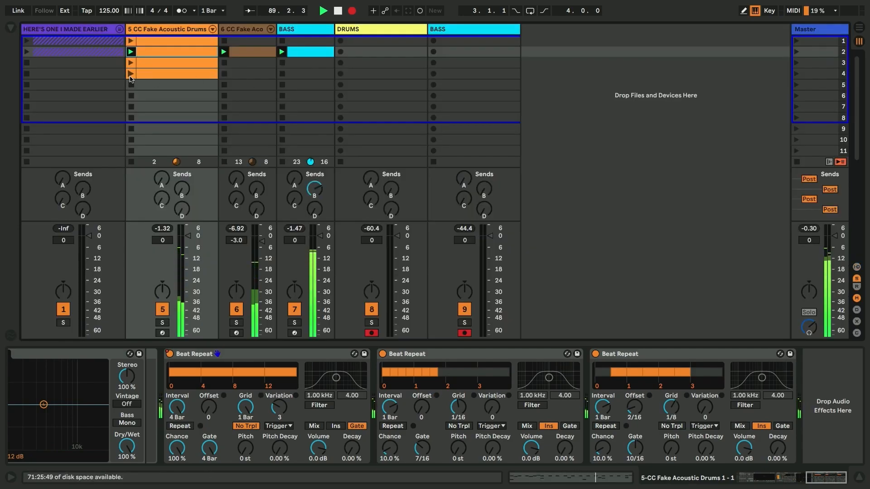
left_click(130, 74)
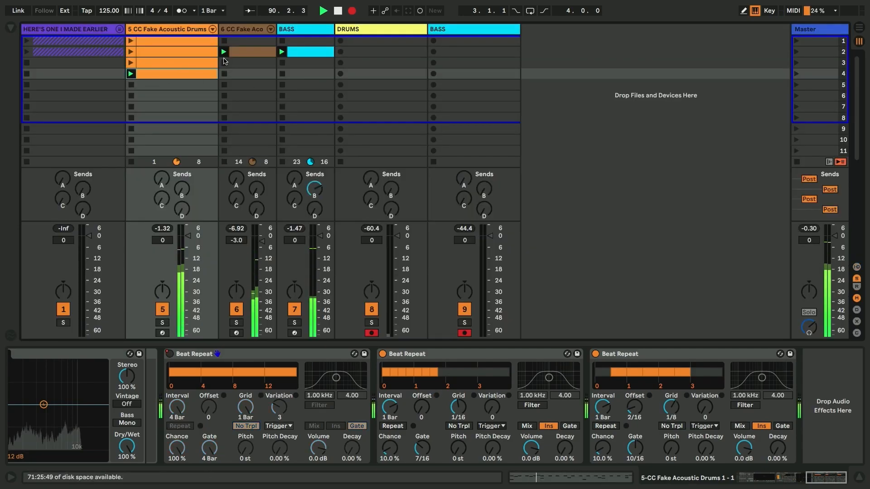
Draw a cymbal note at the start of the fourth drum clip and lower the chance of the notes there
scroll(250, 417, "left", 20)
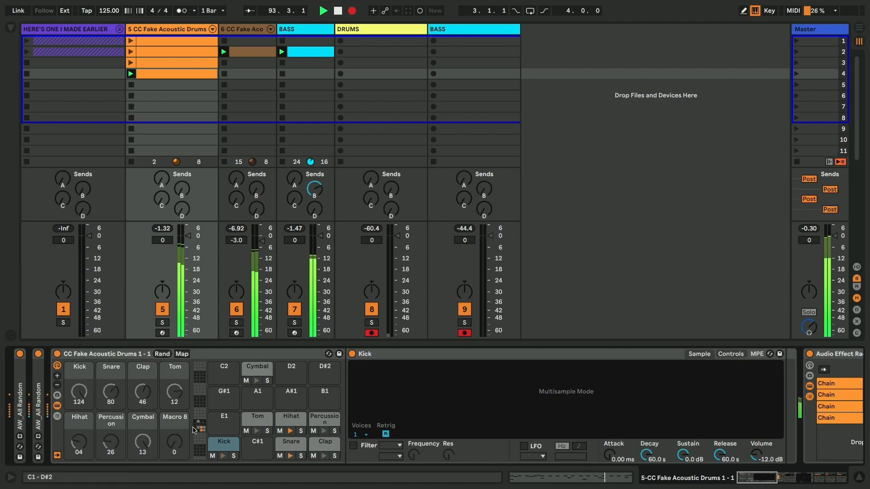
double_click(162, 80)
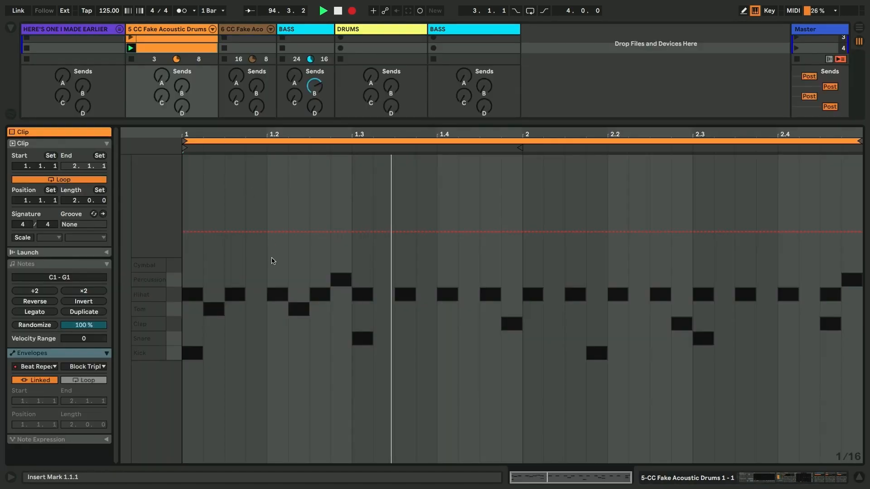
left_click(46, 265)
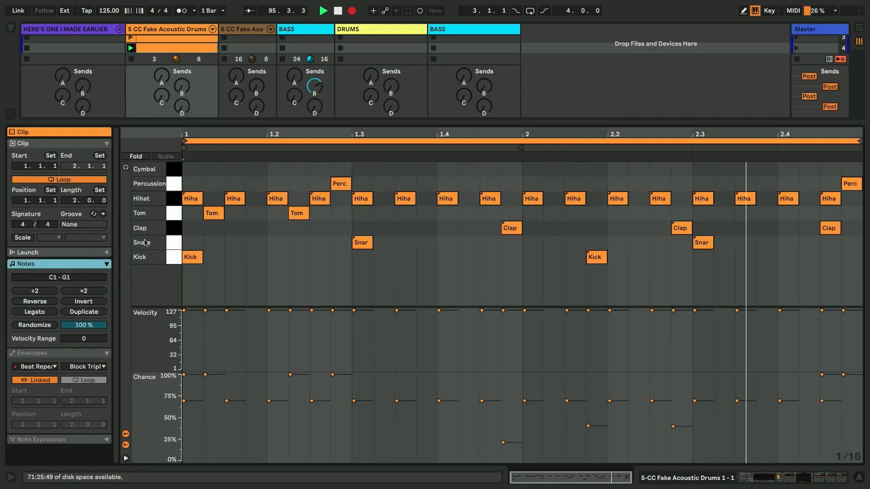
key("b")
left_click(194, 169)
left_click_drag(184, 375, 188, 426)
key("shift+Tab")
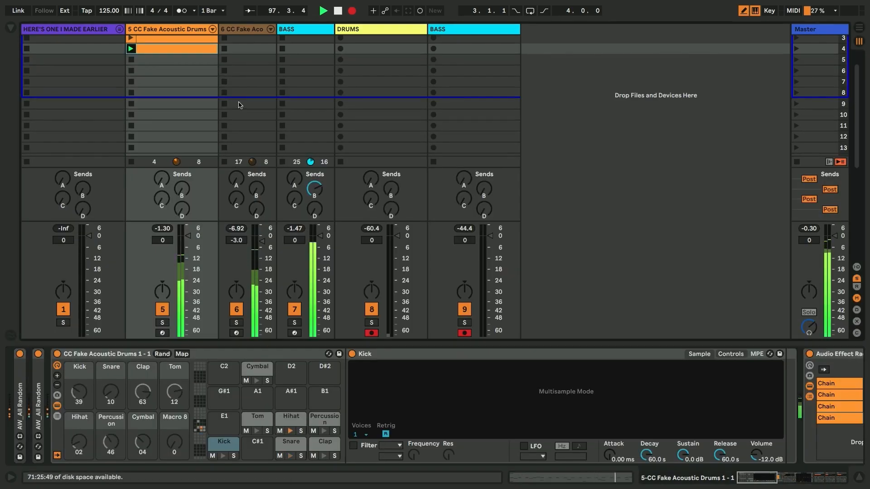
scroll(240, 105, "up", 2)
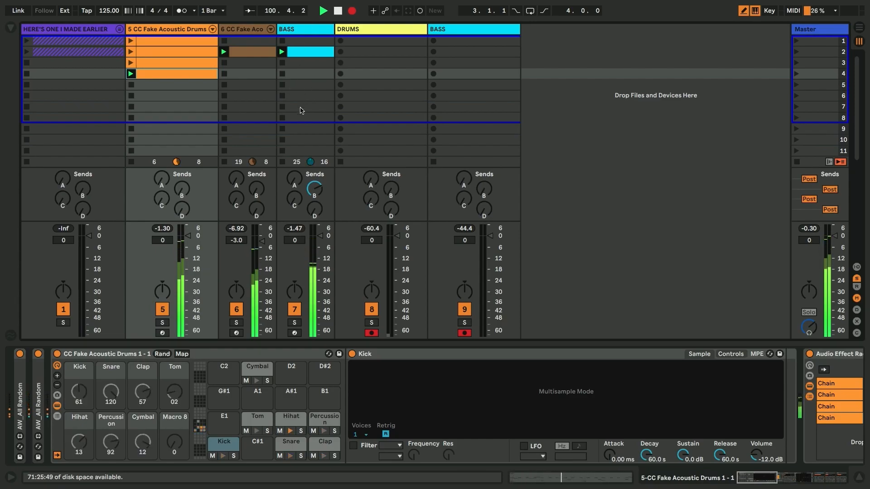
Launch the third drum clip followed by the second, raising the first Beat Repeat's Variation to 5 in between
left_click(131, 63)
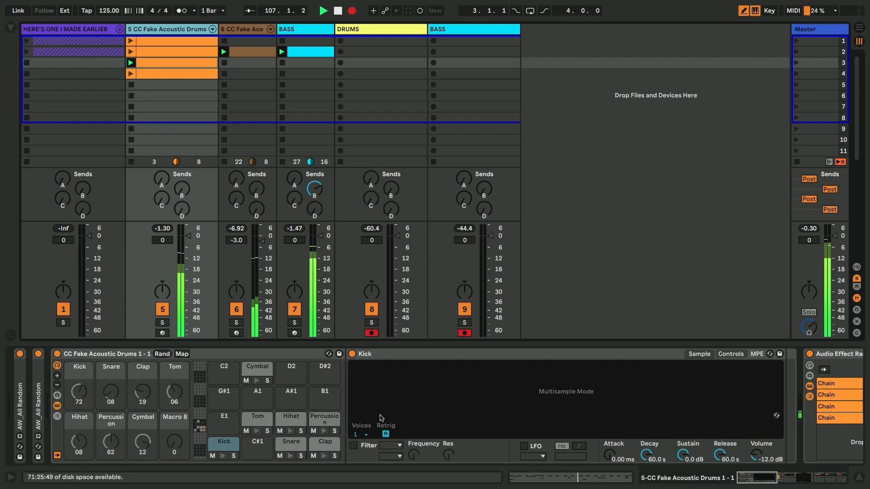
scroll(381, 417, "right", 10)
scroll(381, 418, "right", 5)
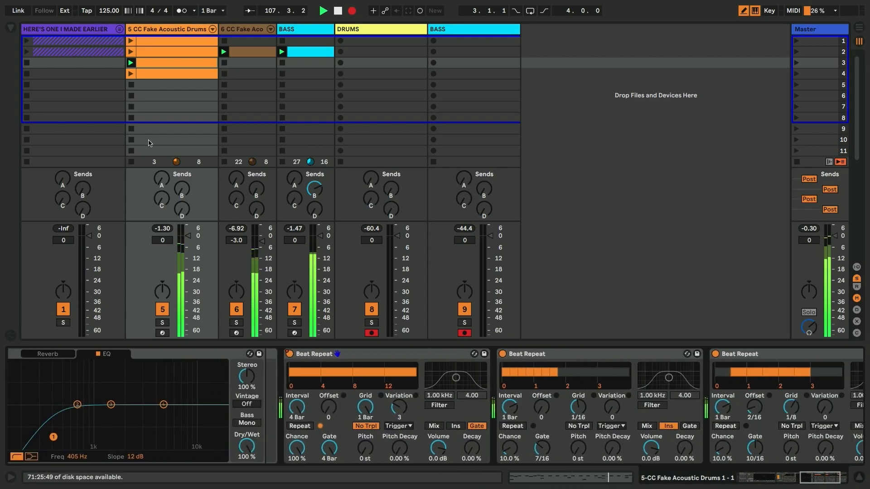
left_click(131, 52)
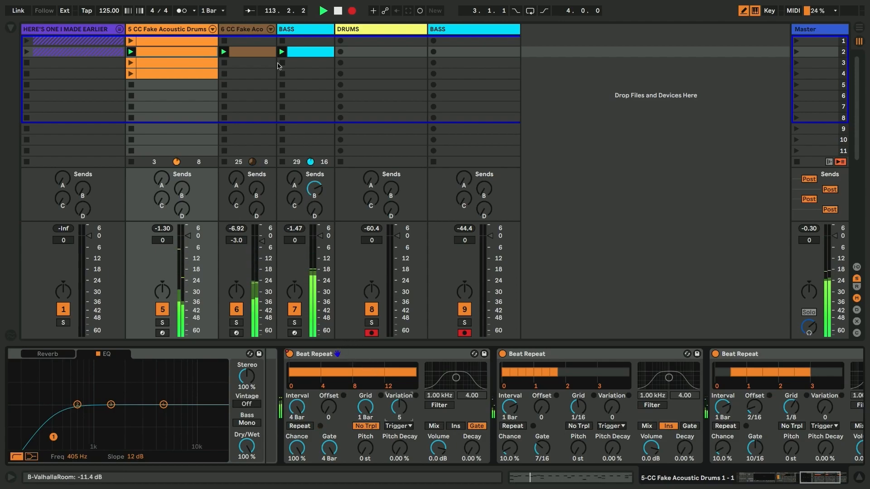
Set the maximum of the bass track Envelope Follower's Gain mapping to 60 %
left_click(280, 97)
left_click_drag(586, 370, 587, 372)
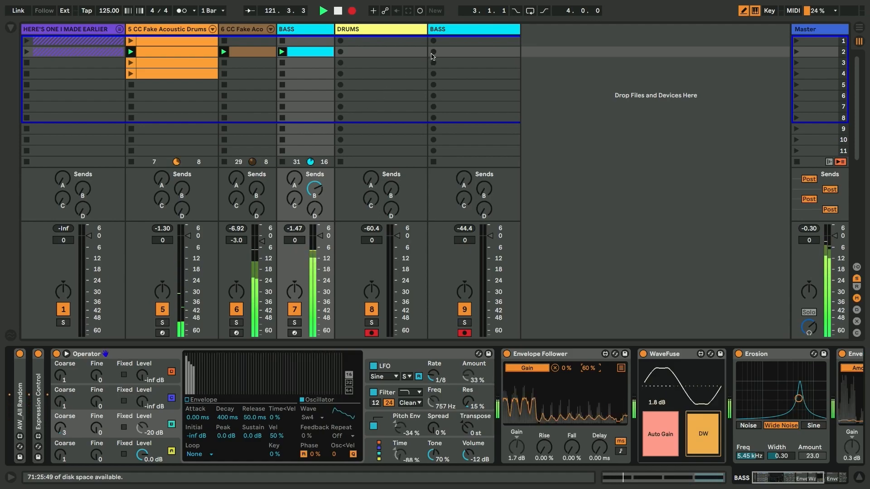
Record new scene 2 clips on the BASS and DRUMS audio tracks, launching the third drum clip between the two
left_click(433, 53)
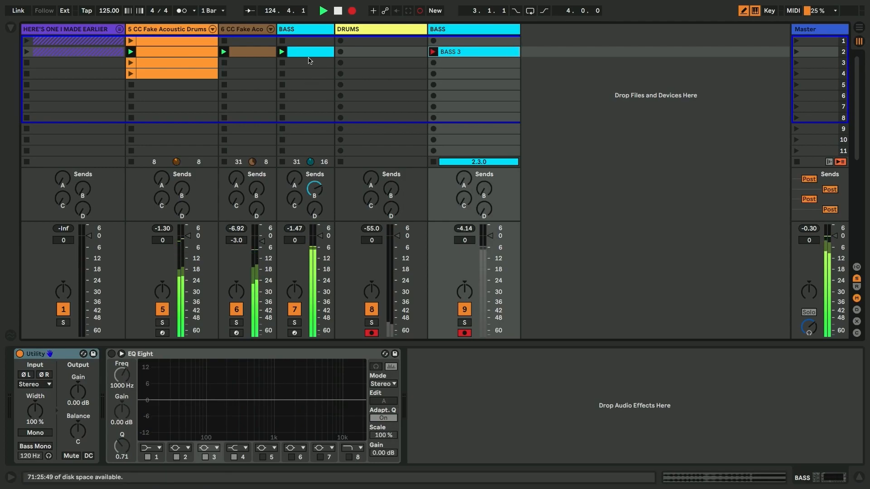
left_click(132, 65)
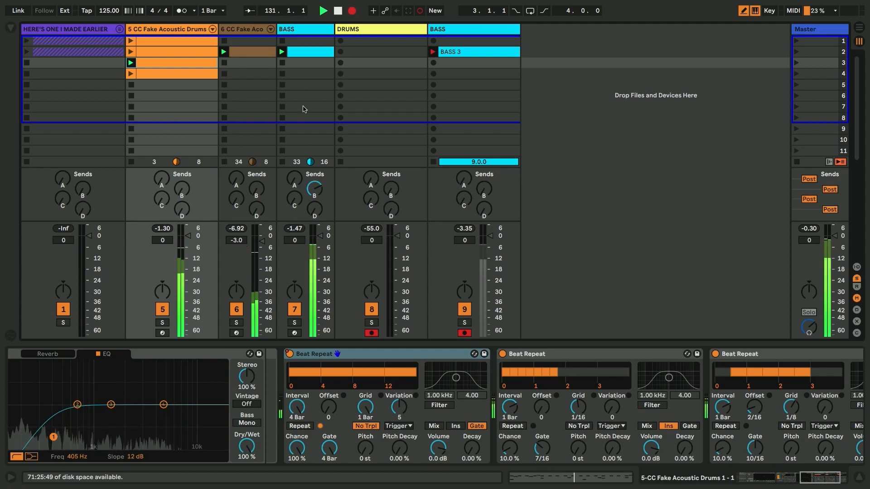
left_click(341, 52)
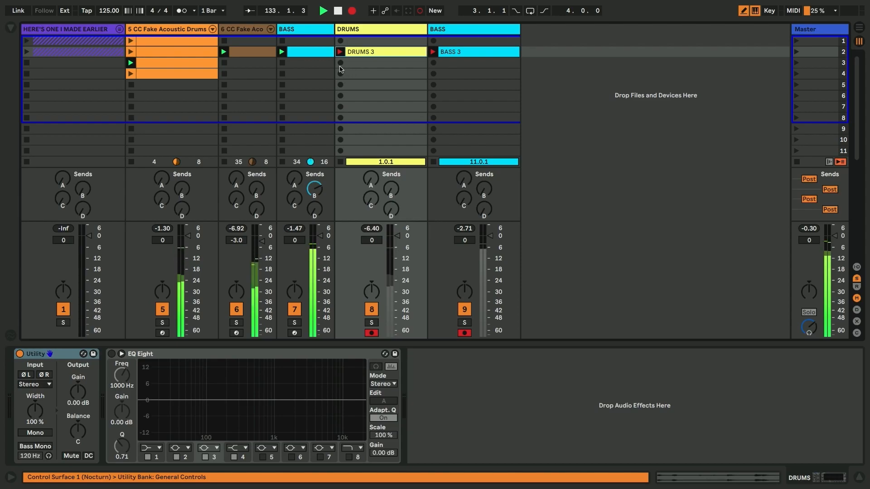
Stop the clip on track 6 and set the maximum of the bass Envelope Follower's Gain mapping to 50 %
left_click(223, 64)
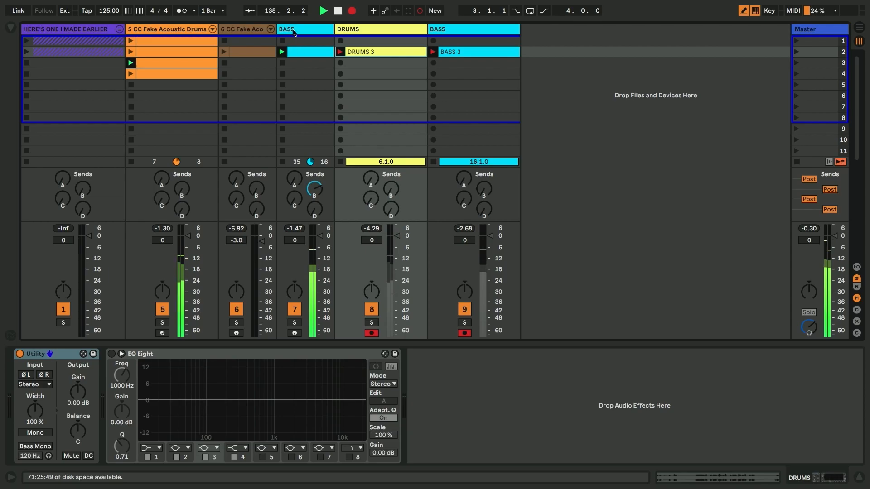
left_click(303, 259)
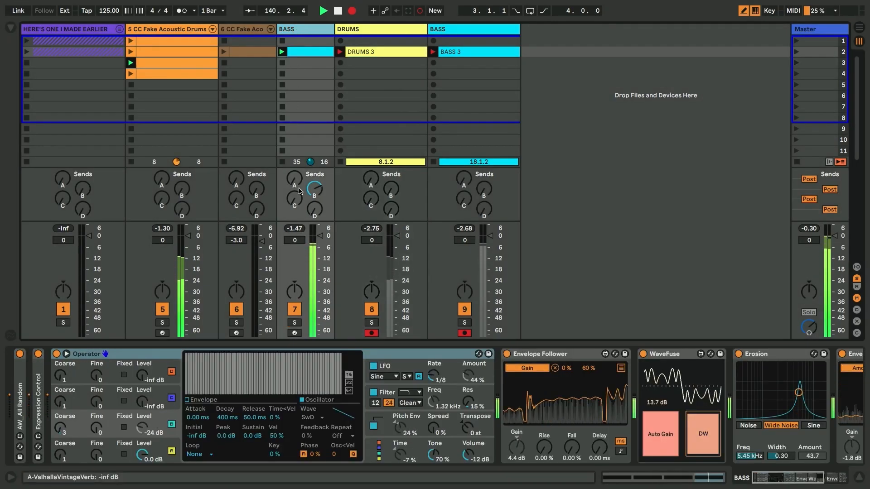
left_click_drag(588, 372, 588, 377)
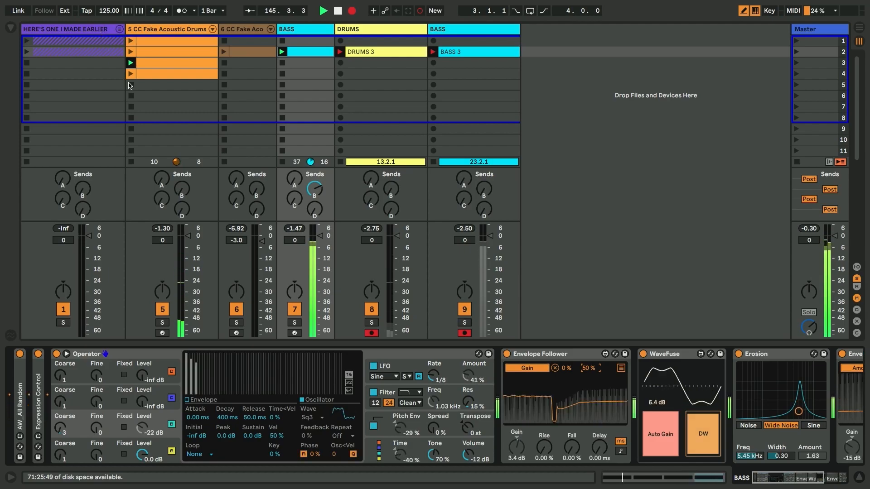
End the live recording and hand playback of all tracks back to the arrangement
left_click(282, 63)
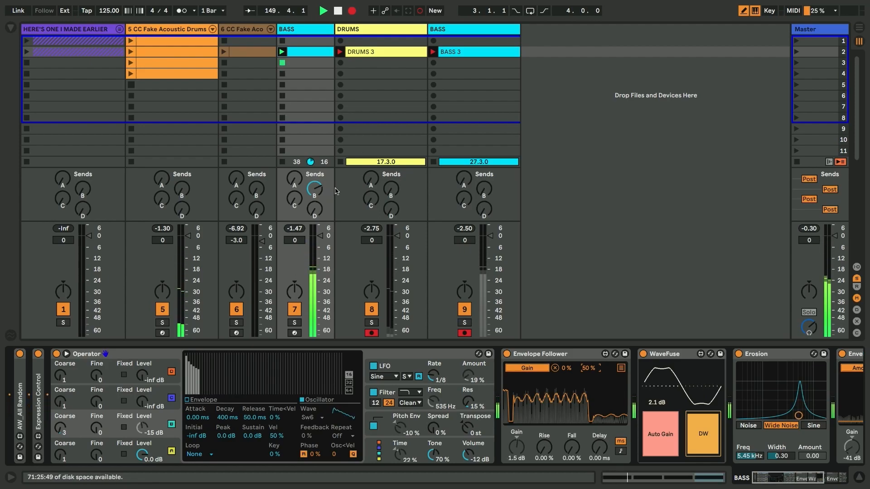
key("space")
left_click(434, 163)
key("Tab")
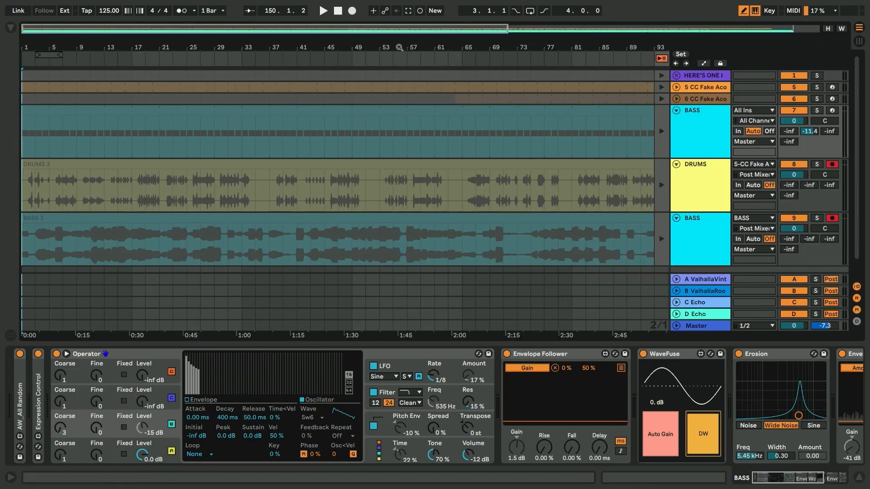
left_click(662, 58)
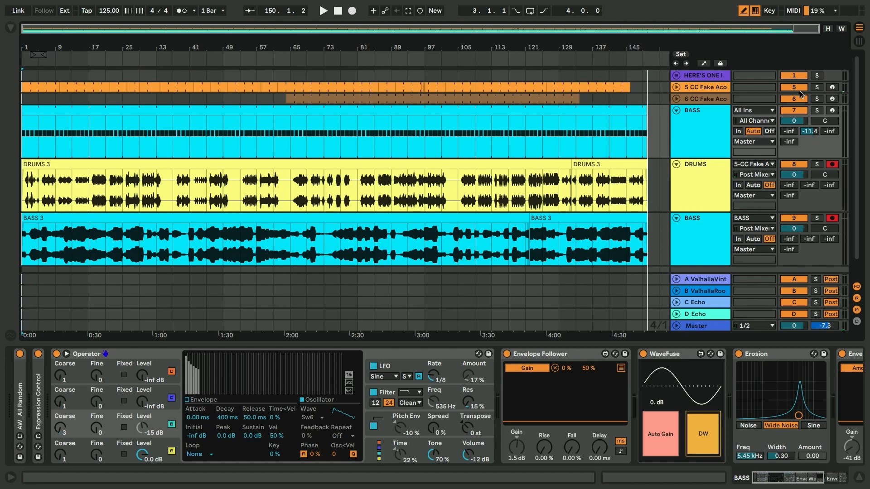
Mute the source drum track 5 and the source bass track 7, and disarm the DRUMS audio track
left_click(794, 110)
left_click(785, 99)
left_click(787, 86)
left_click(787, 97)
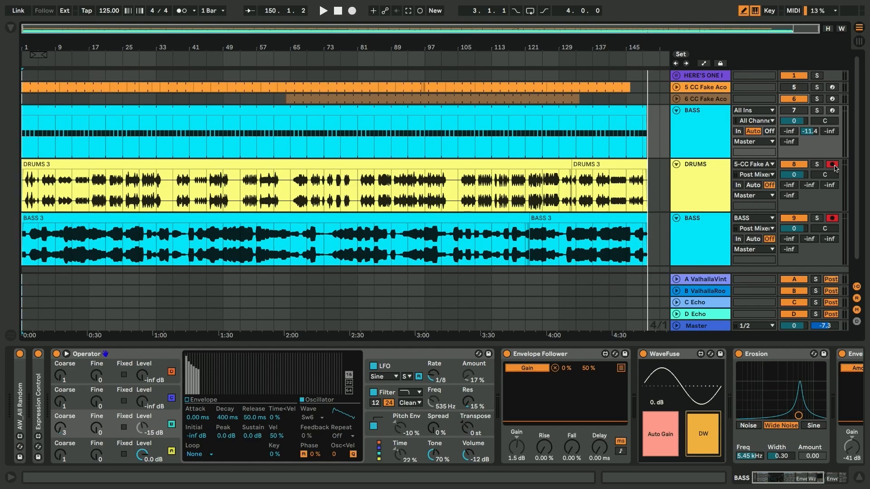
left_click(834, 222)
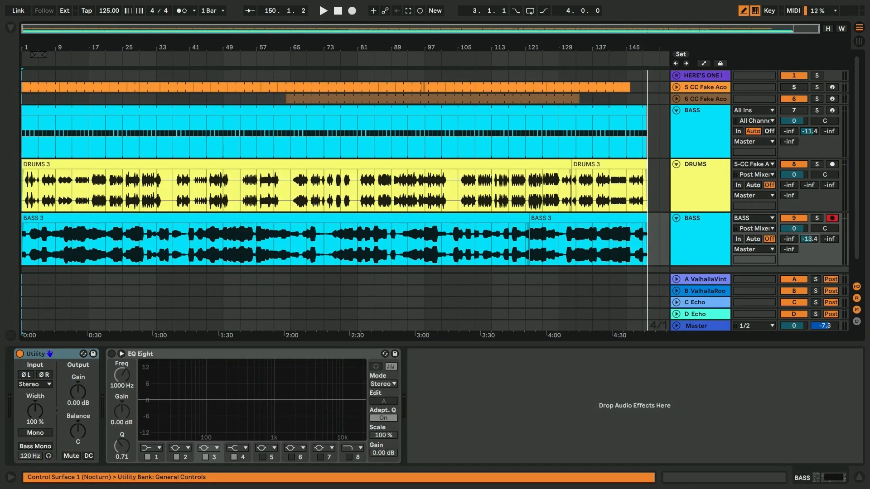
Set send B of the BASS audio track to -10.0 dB and play the arrangement from the start
left_click_drag(810, 239, 809, 235)
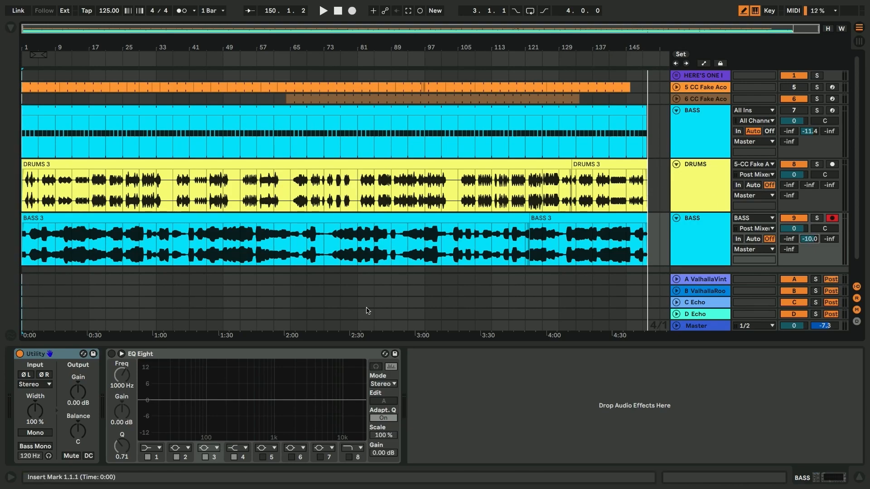
key("space")
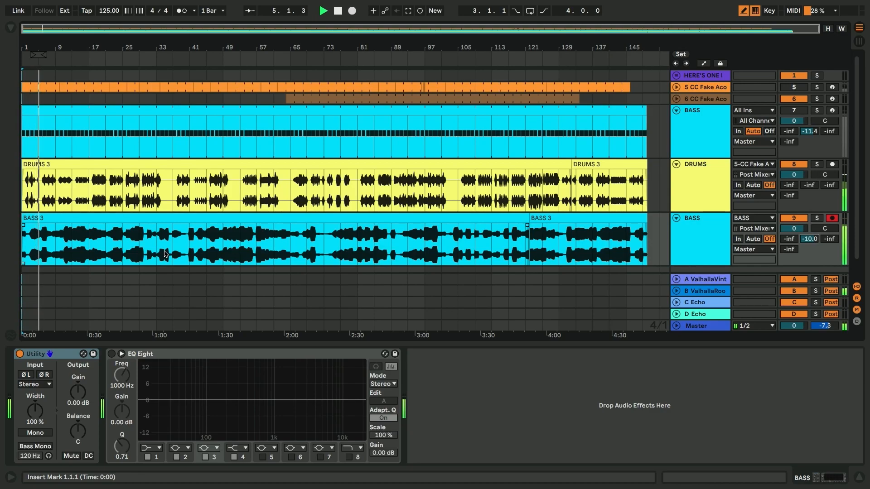
key("plus")
key("plus")
key("plus")
key("plus")
key("plus")
key("plus")
key("plus")
key("plus")
key("plus")
key("plus")
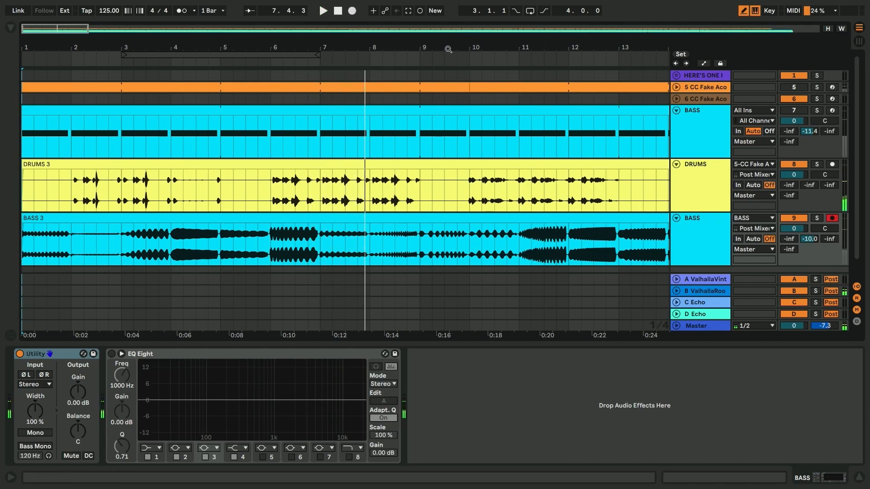
Play the arrangement from bar 11 to examine the recorded drums and bass for usable sections
key("minus")
key("minus")
key("minus")
key("minus")
left_click(209, 255)
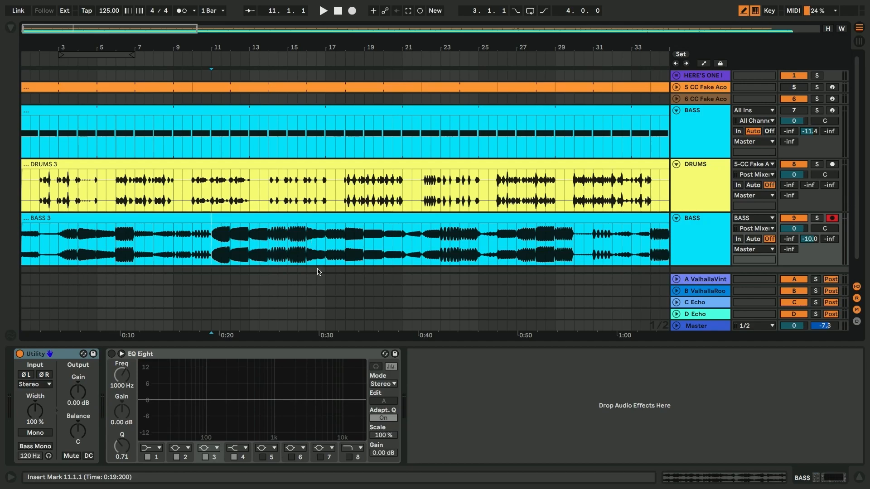
key("space")
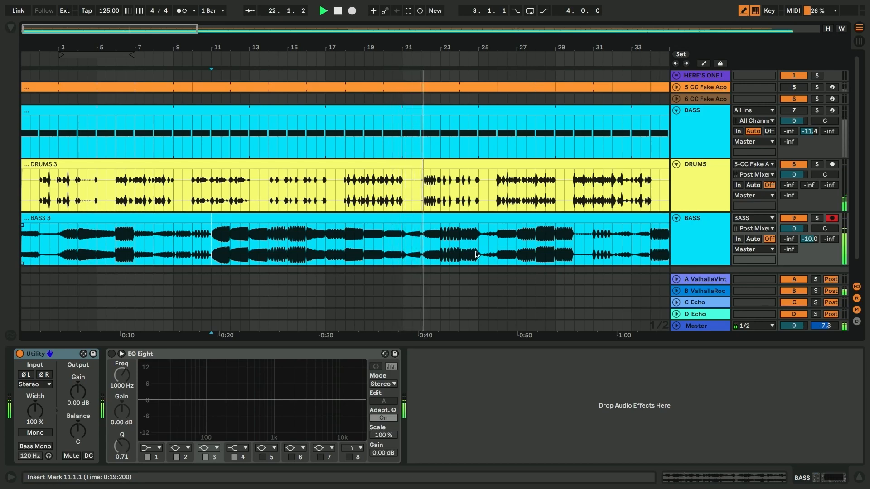
Copy the one-bar section from 25.1.1 to 26.1.1 of the recorded bass into the BASS audio track's scene 4 slot
scroll(475, 252, "right", 5)
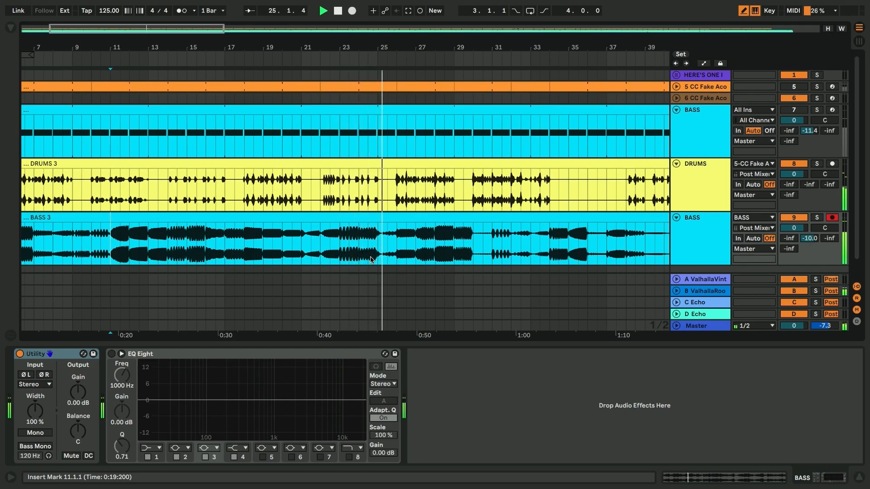
left_click(397, 260)
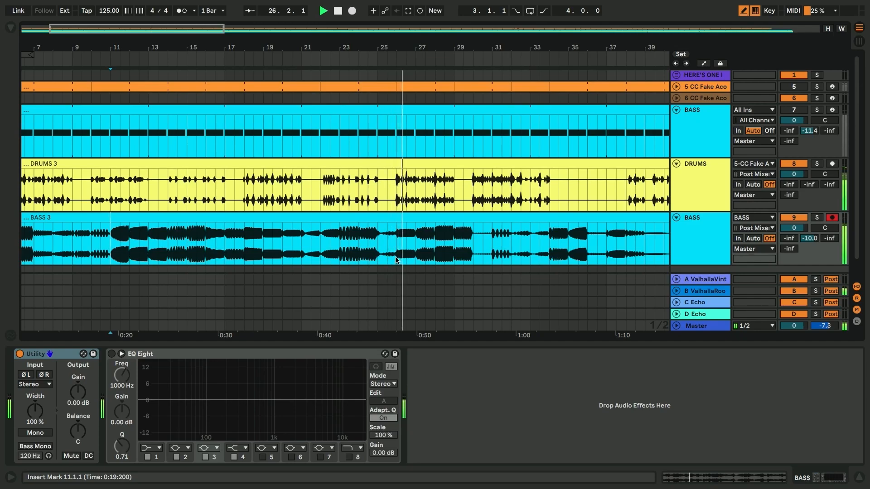
key("space")
left_click_drag(397, 260, 375, 257)
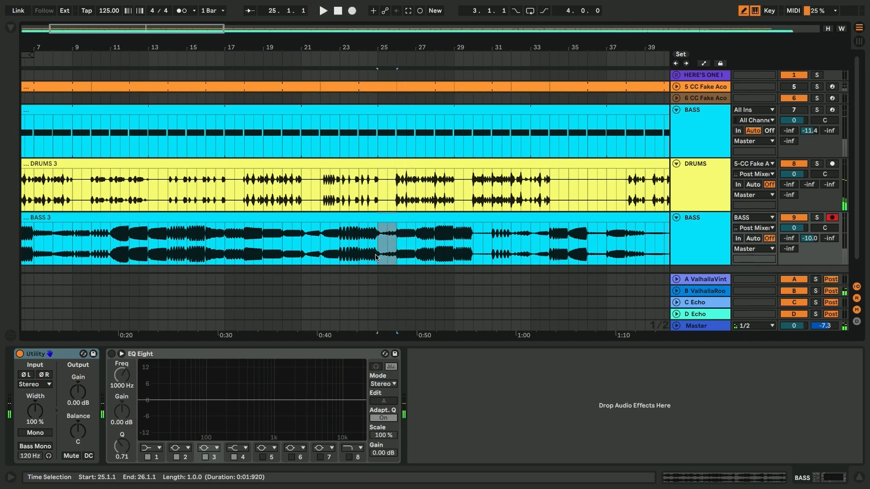
left_click_drag(381, 47, 382, 67)
key("Tab")
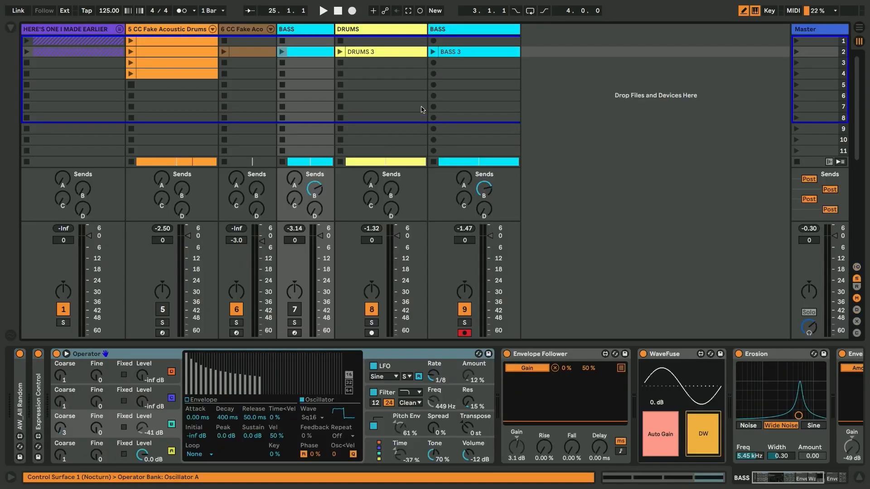
left_click(465, 70)
key("ctrl+v")
left_click(459, 81)
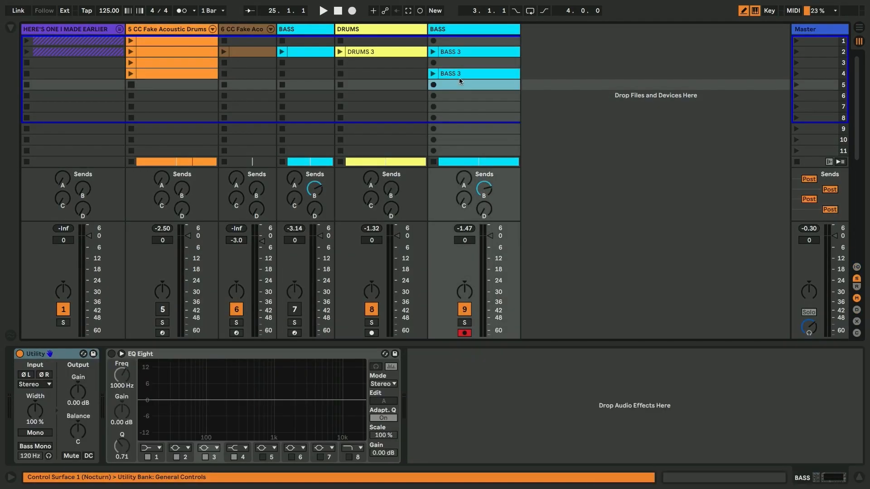
Crop the sample of the one-bar bass clip in scene 4 and audition the clip
double_click(458, 76)
right_click(425, 301)
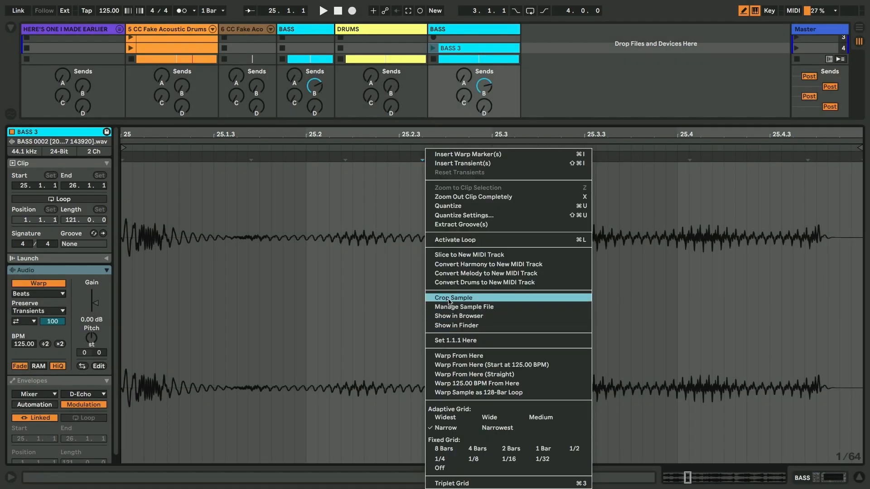
left_click(442, 297)
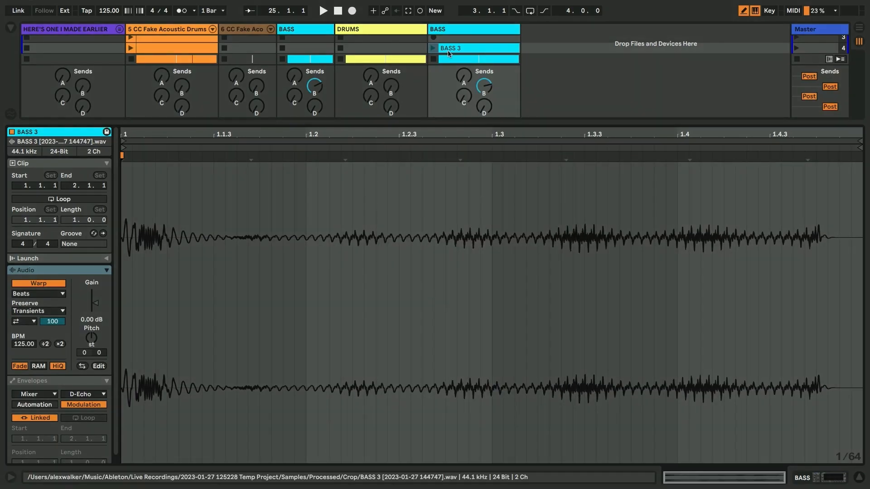
scroll(438, 54, "down", 2)
key("shift+Tab")
scroll(435, 54, "up", 3)
left_click(433, 73)
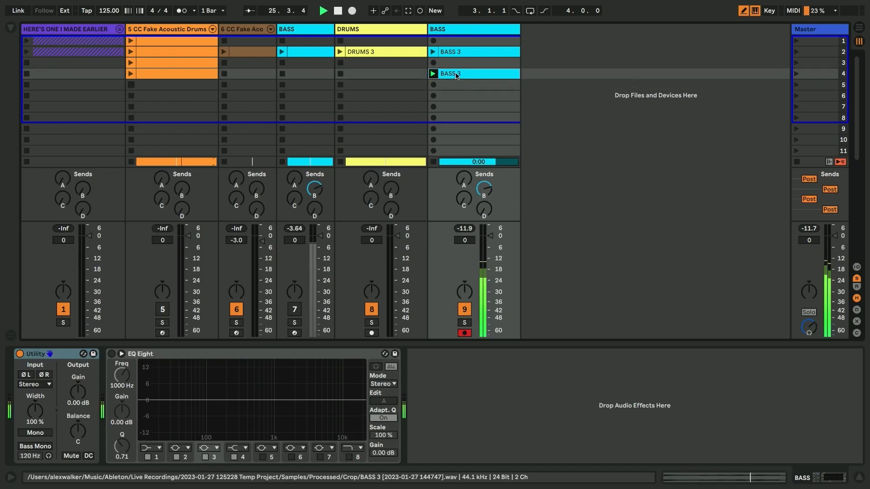
key("space")
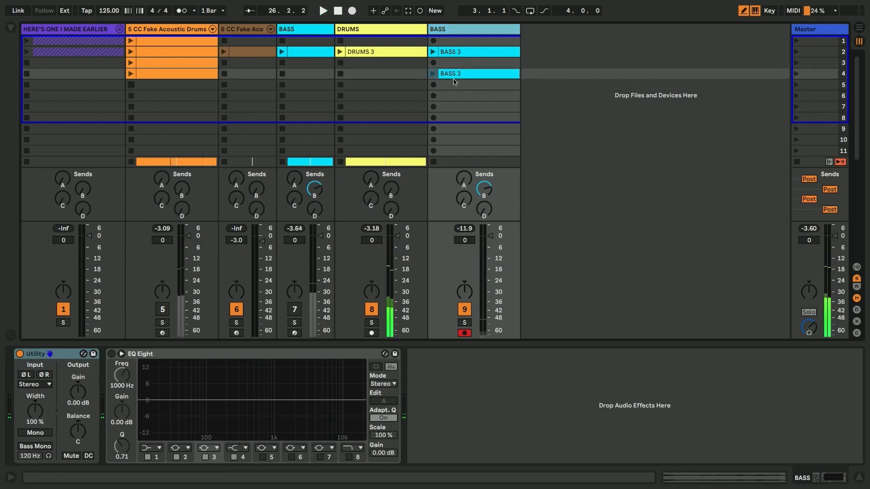
Insert a MIDI track, load the cropped bass sample into it as an instrument, and convert the Simpler to Sampler
key("ctrl+shift+t")
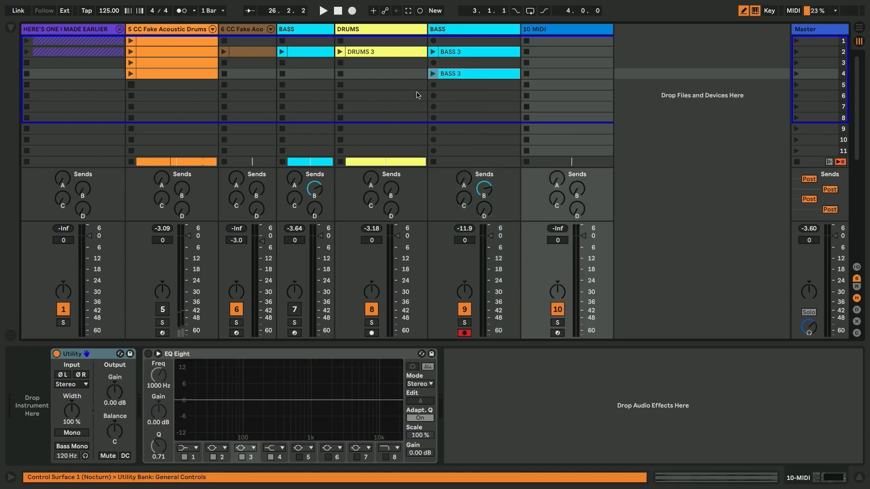
left_click_drag(81, 440, 83, 439)
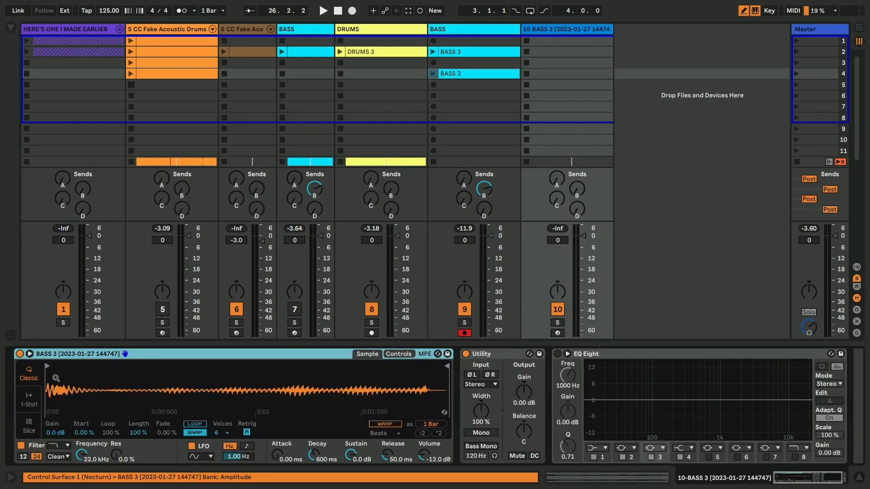
right_click(105, 355)
left_click(111, 351)
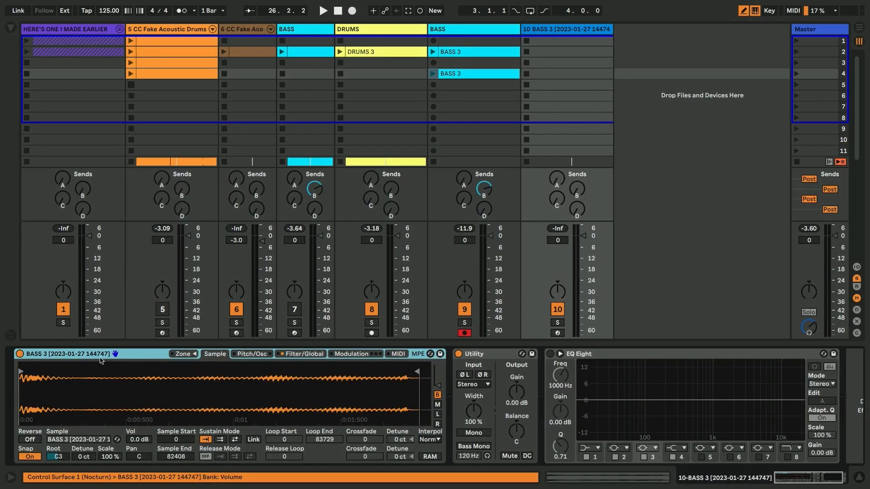
Normalize the volume of the bass sample in Sampler and arm its MIDI track
right_click(99, 357)
right_click(101, 392)
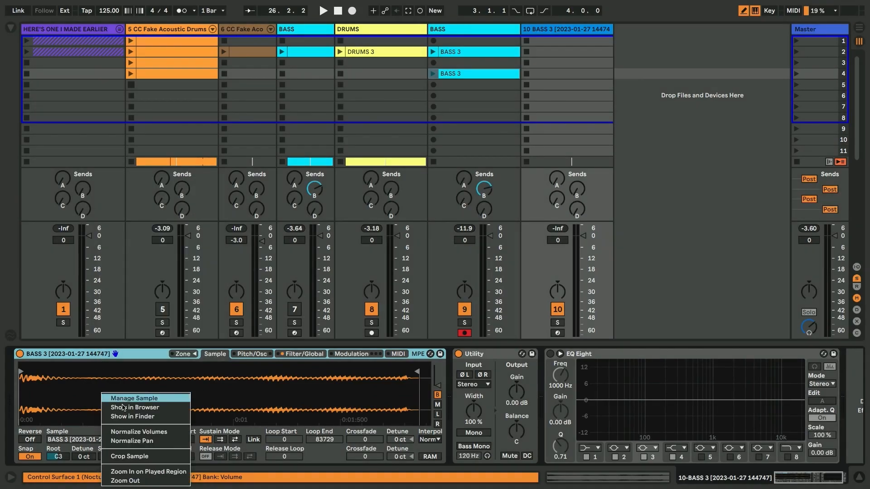
left_click(122, 433)
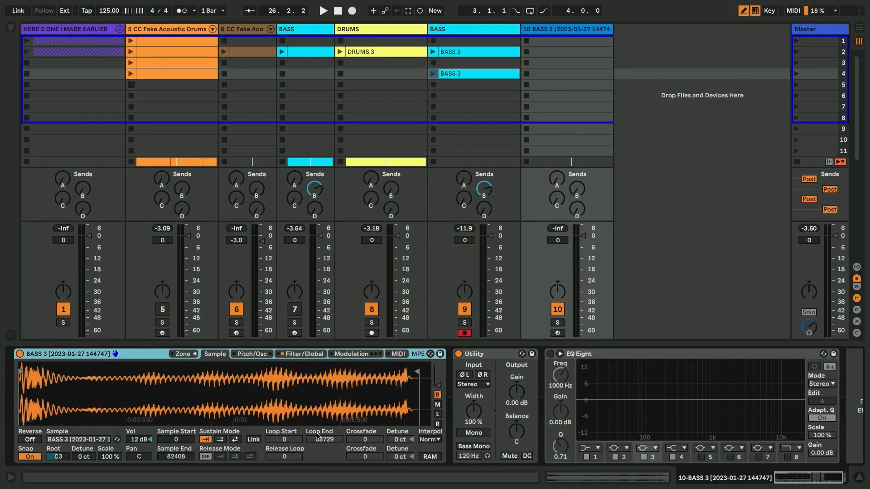
left_click(558, 333)
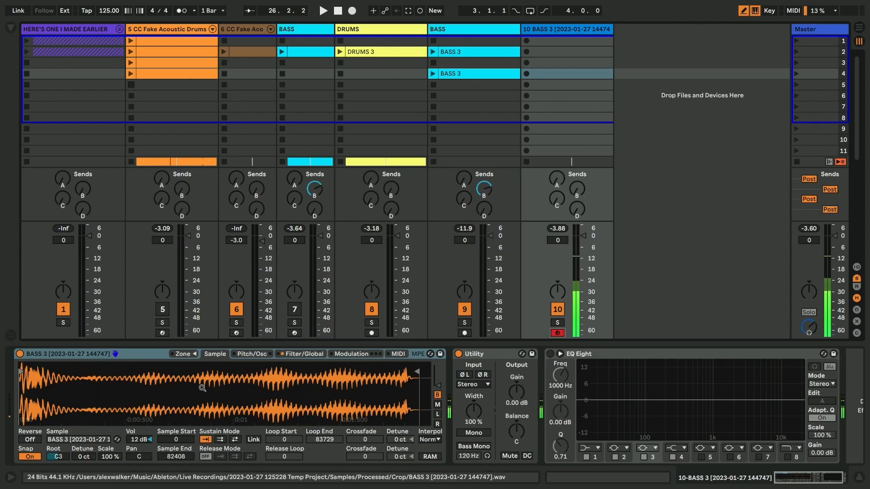
Switch the Sampler's Sustain Mode to forward loop and move the loop start to about 12871
left_click(234, 440)
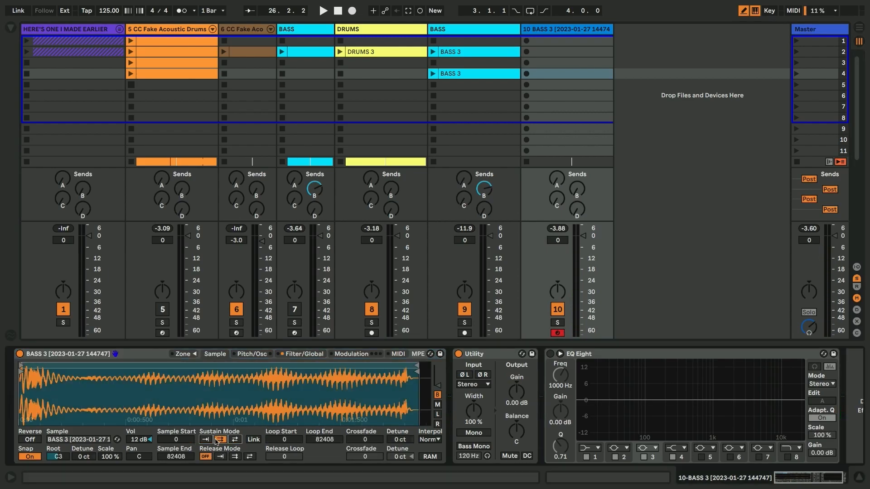
key("a")
mouse_move(21, 364)
left_mouse_down()
mouse_move(103, 365)
mouse_move(84, 366)
left_mouse_up()
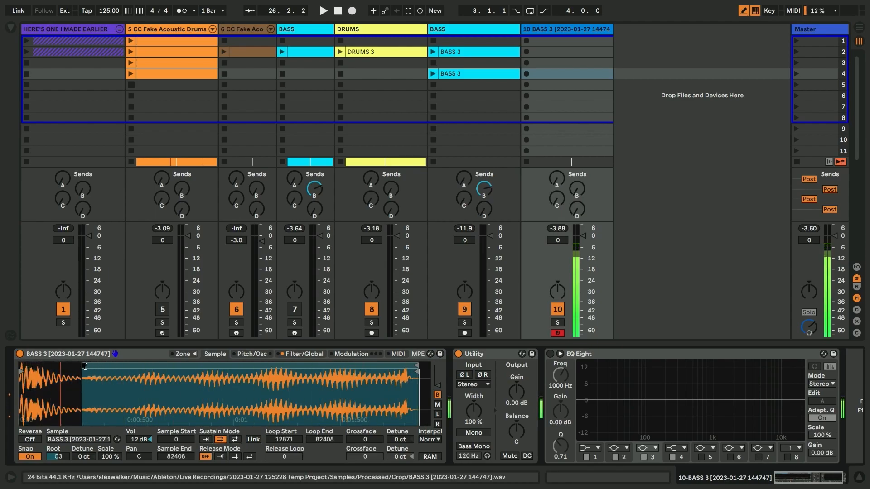
Turn Snap off, bring the sustain loop's end to 80458 and set its crossfade to 3879
left_click(33, 458)
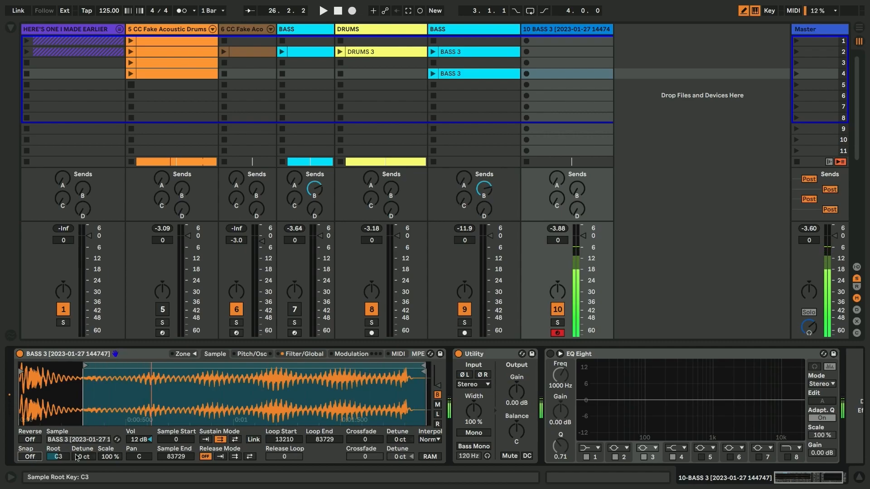
mouse_move(420, 365)
left_mouse_down()
mouse_move(220, 371)
mouse_move(307, 380)
mouse_move(316, 367)
mouse_move(406, 369)
left_mouse_up()
left_click_drag(353, 441, 353, 421)
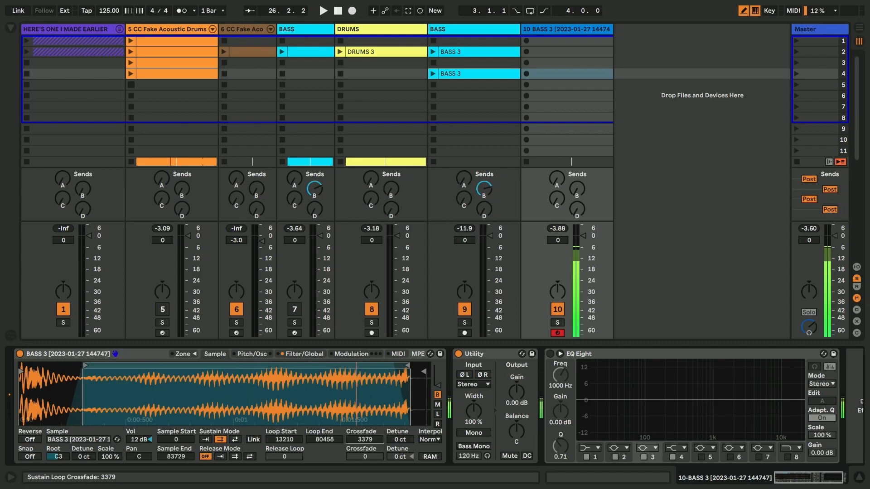
Start playback, launch the DRUMS 3 clip in scene 2 and open its sample view
key("space")
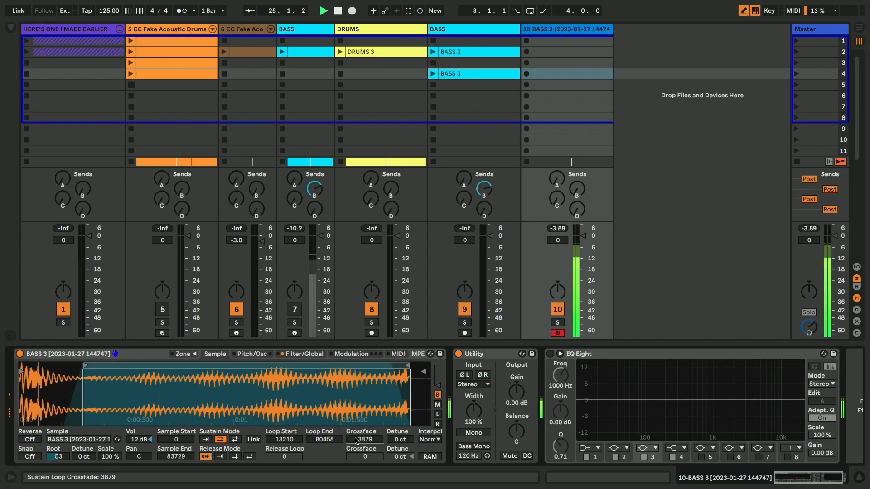
left_click(340, 53)
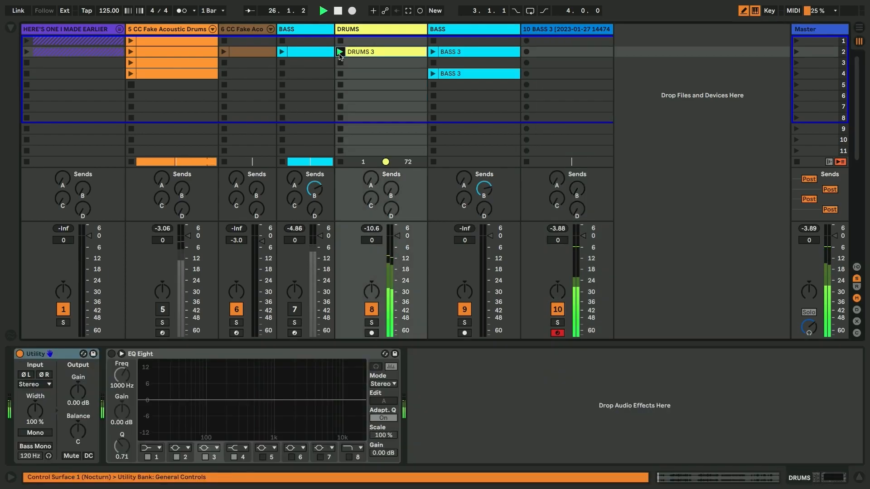
double_click(362, 52)
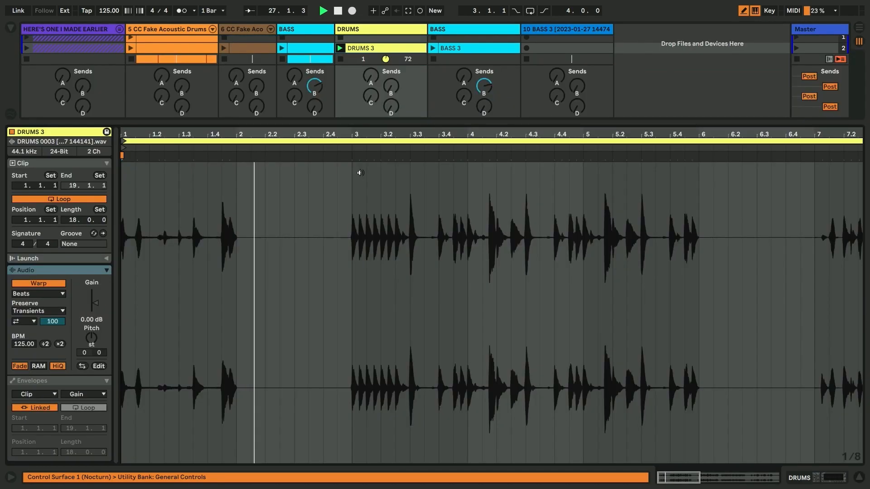
Select the two bars of DRUMS 3 from 3.1.1 to 5.1.1 and loop that selection
left_click(354, 281)
left_click_drag(354, 283, 583, 305)
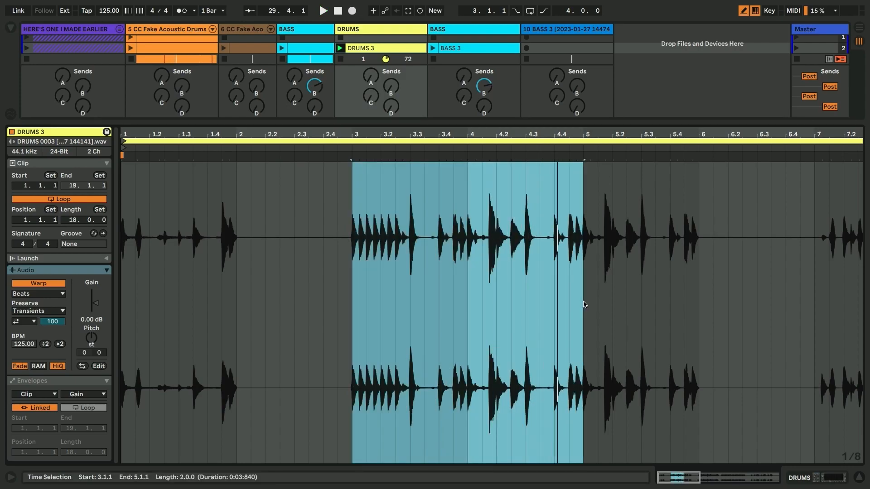
key("ctrl+l")
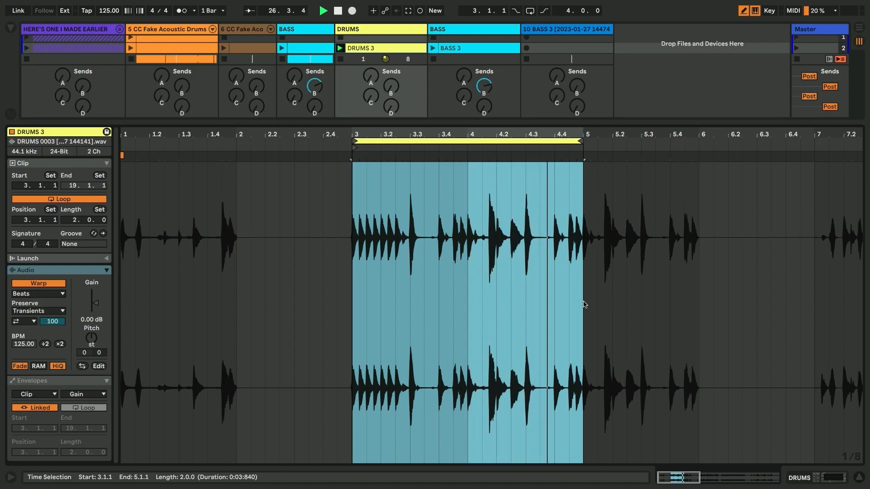
Extend the bass Sampler's sustain loop across the whole sample, from 0 to 83729, and stop playback
key("shift+Tab")
left_click(536, 30)
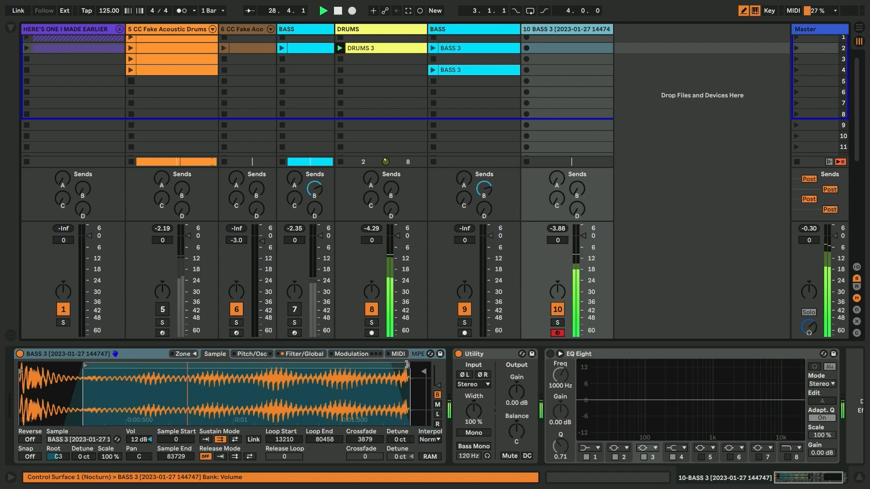
left_click_drag(412, 372, 235, 364)
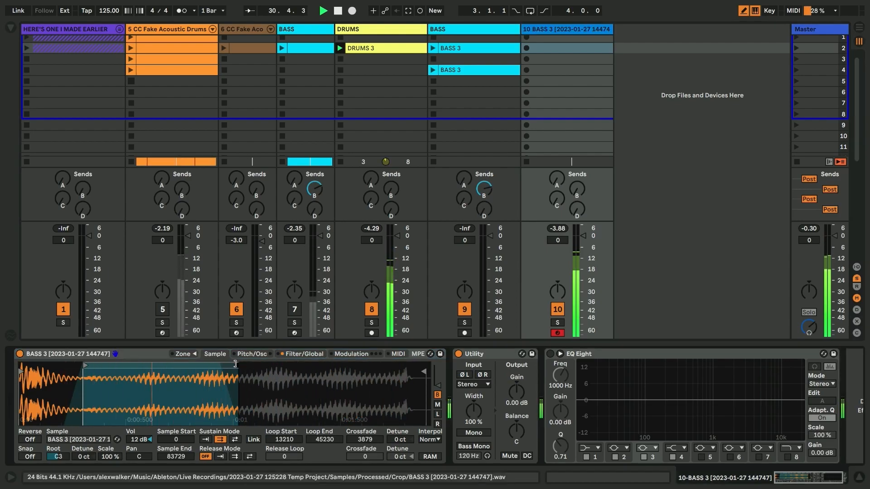
left_click_drag(235, 364, 424, 365)
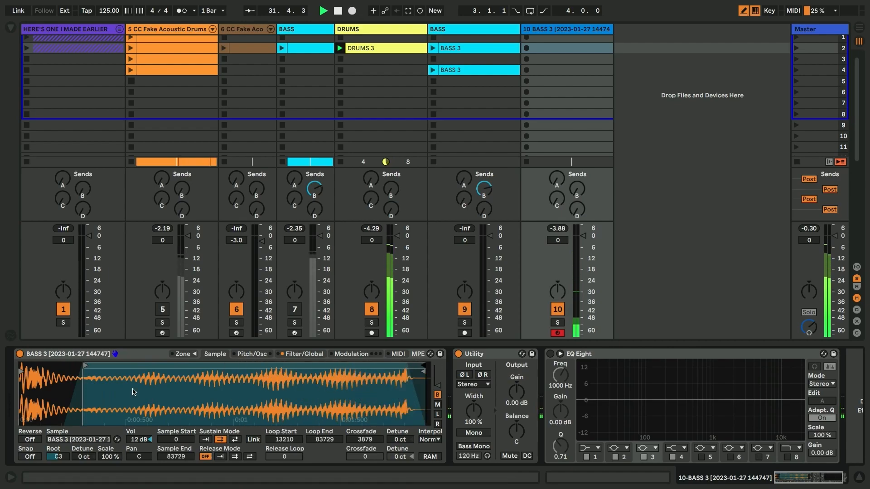
left_click_drag(85, 365, 18, 366)
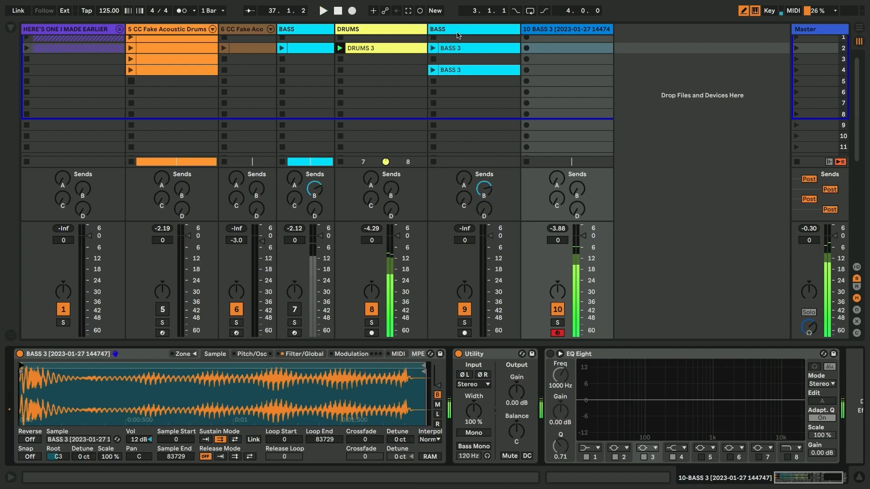
key("space")
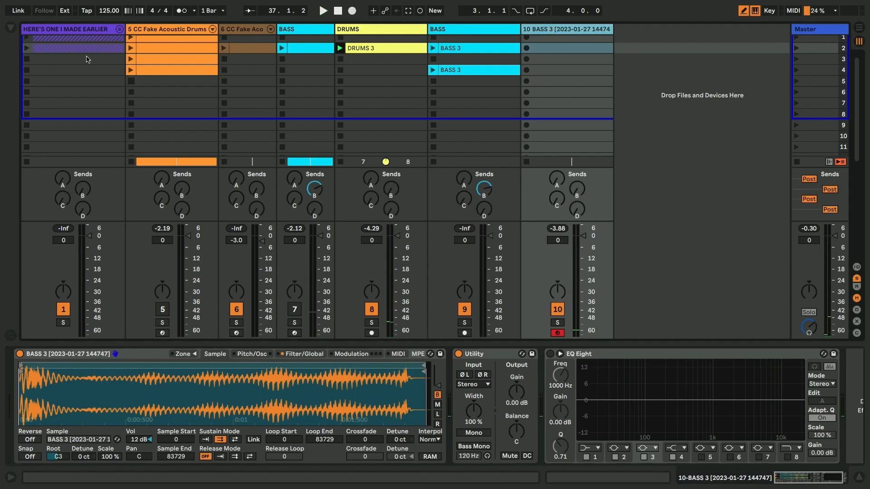
Unfold the HERE'S ONE I MADE EARLIER group and show the device chain of track 2
left_click(119, 30)
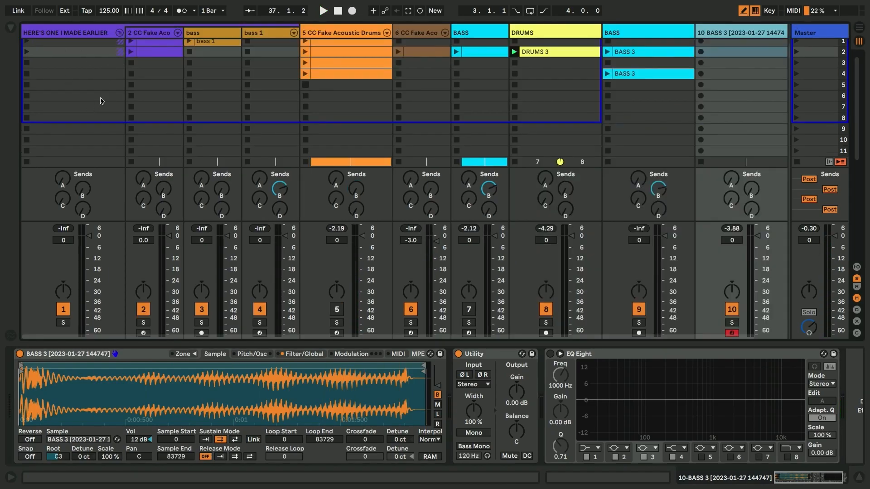
scroll(121, 96, "up", 1)
scroll(121, 96, "right", 1)
scroll(122, 97, "left", 1)
left_click(145, 36)
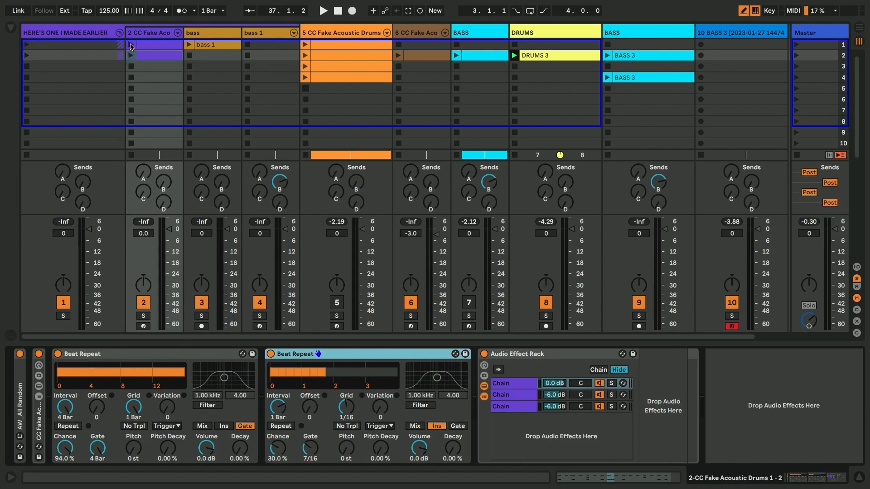
Launch track 2's scene 1 clip, deactivate the yellow DRUMS track and inspect the launched clip's MIDI notes
left_click(131, 45)
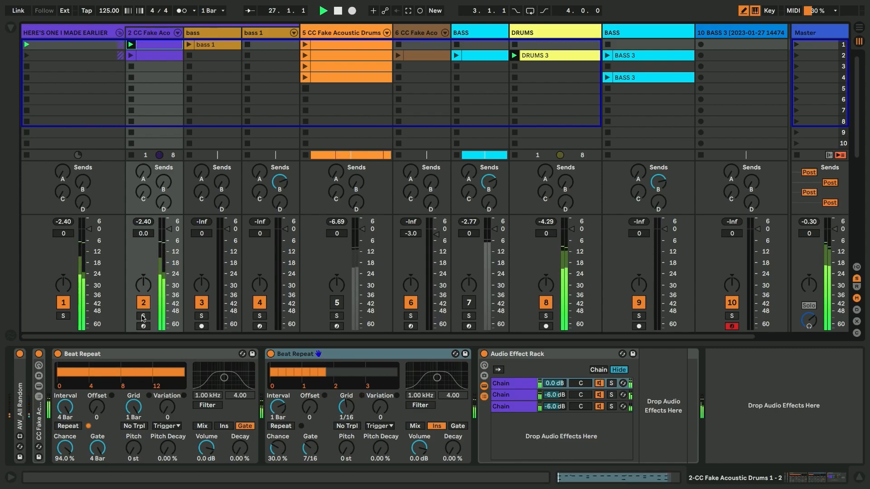
left_click(546, 303)
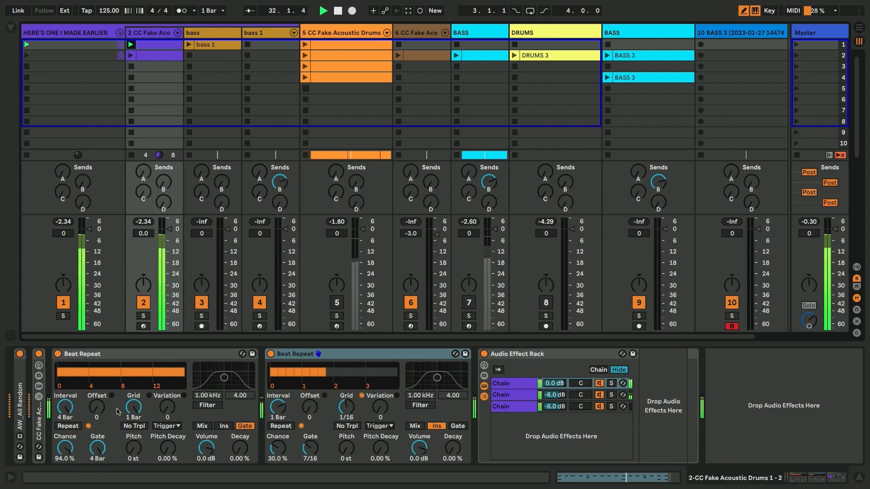
double_click(162, 48)
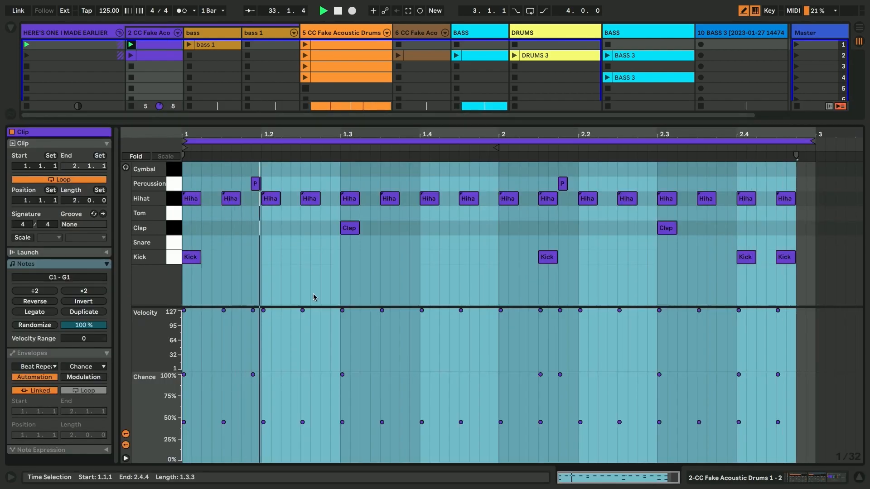
key("shift+Tab")
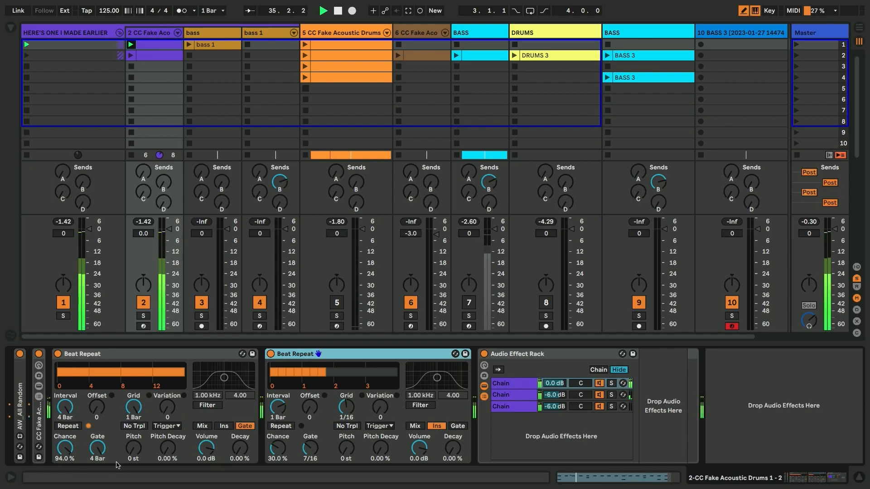
Audition the bass 1 clip, stop playback and fold the HERE'S ONE I MADE EARLIER group
left_click(188, 45)
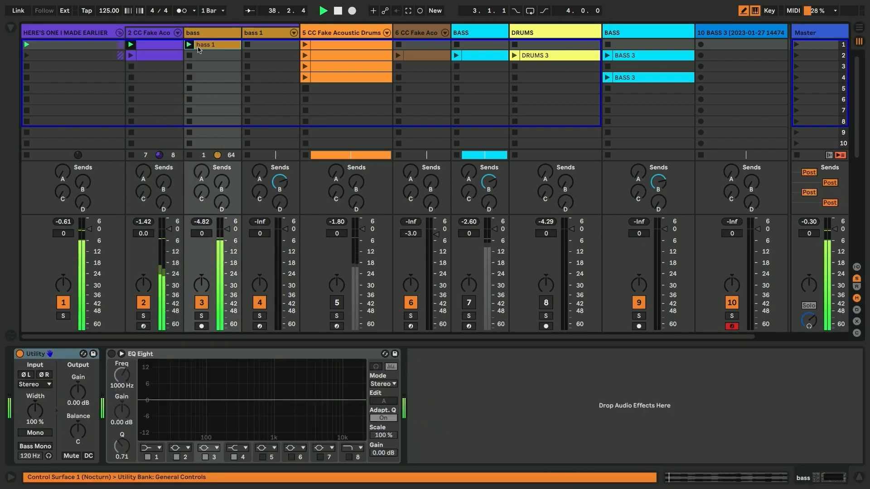
key("space")
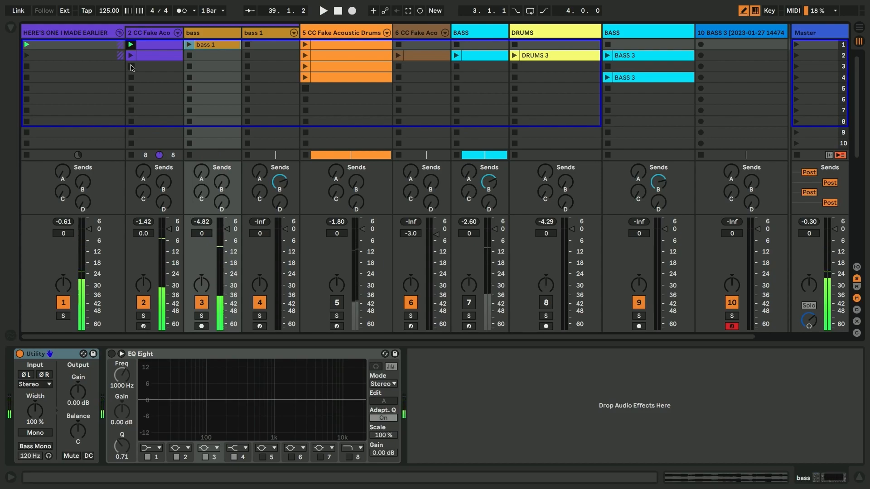
left_click(119, 34)
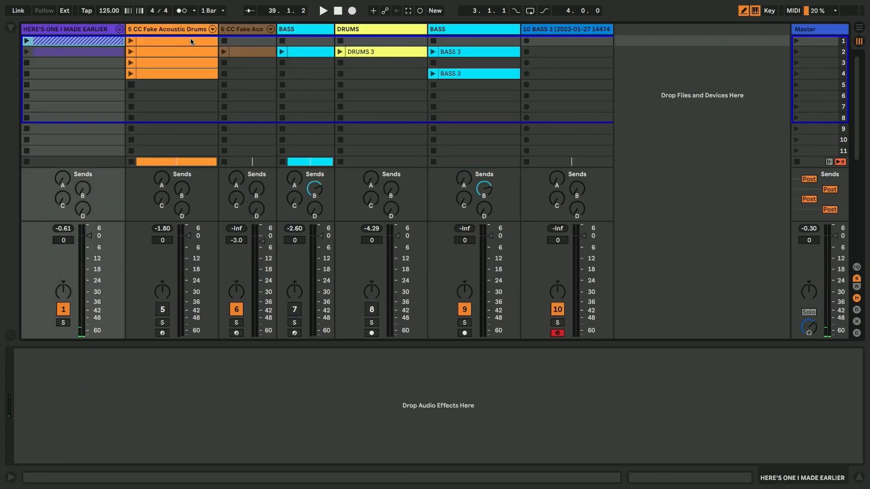
Review the device chains of the drum and bass tracks, ending on the orange CC Fake Acoustic Drums track
left_click(197, 33)
left_click(246, 34)
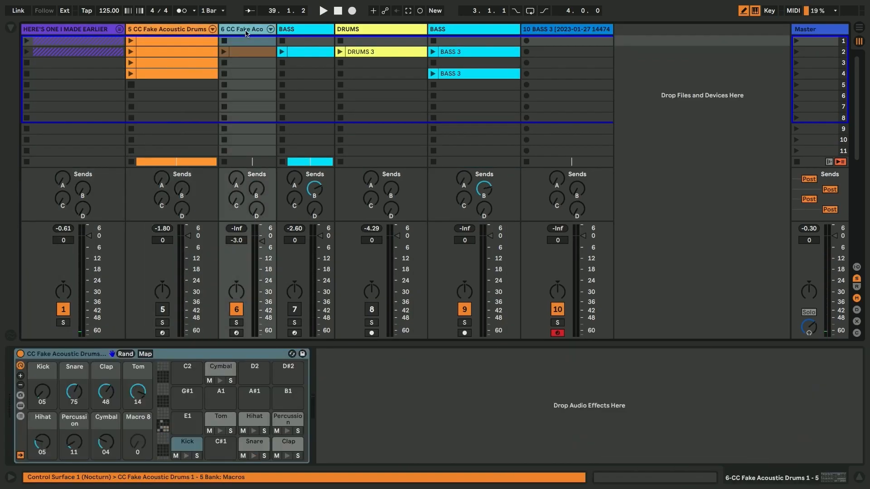
left_click(297, 33)
left_click(363, 35)
left_click(460, 33)
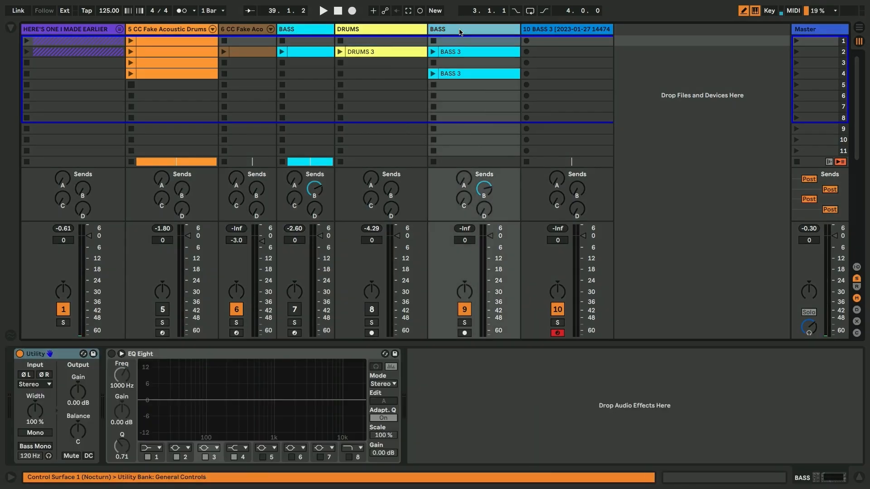
left_click(377, 31)
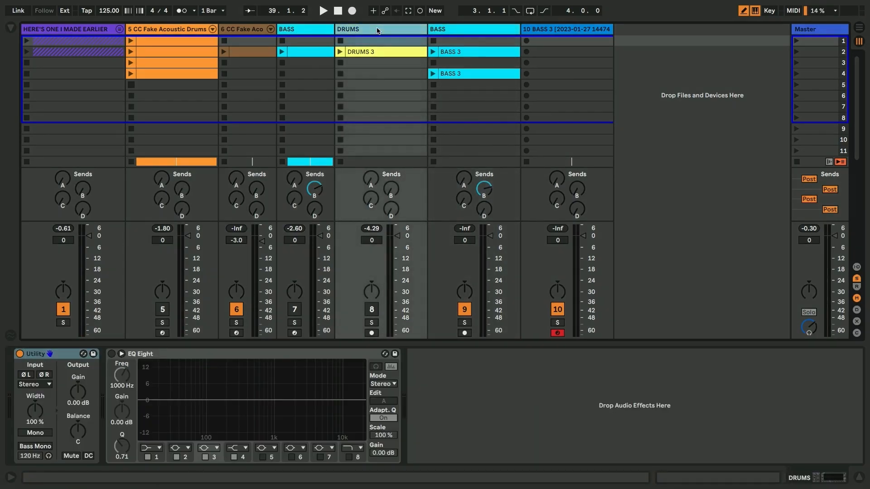
left_click(436, 38)
left_click(349, 59)
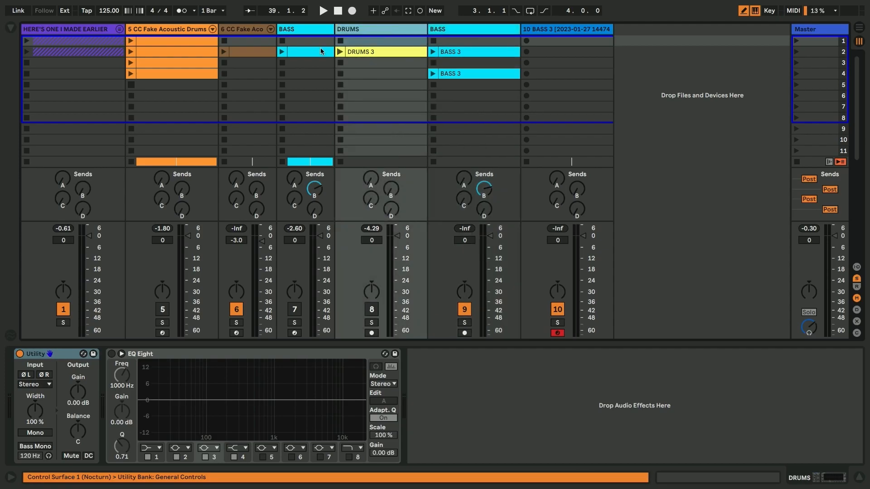
left_click(293, 42)
key("Left")
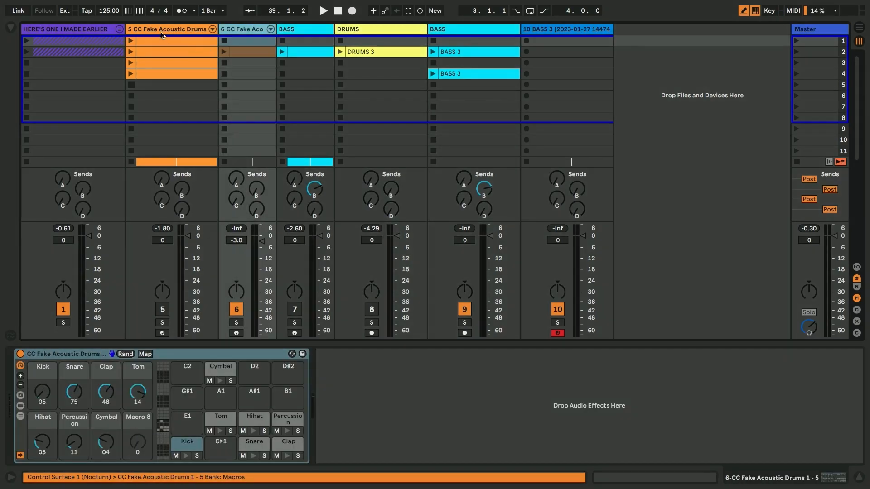
left_click(162, 34)
scroll(183, 391, "up", 10)
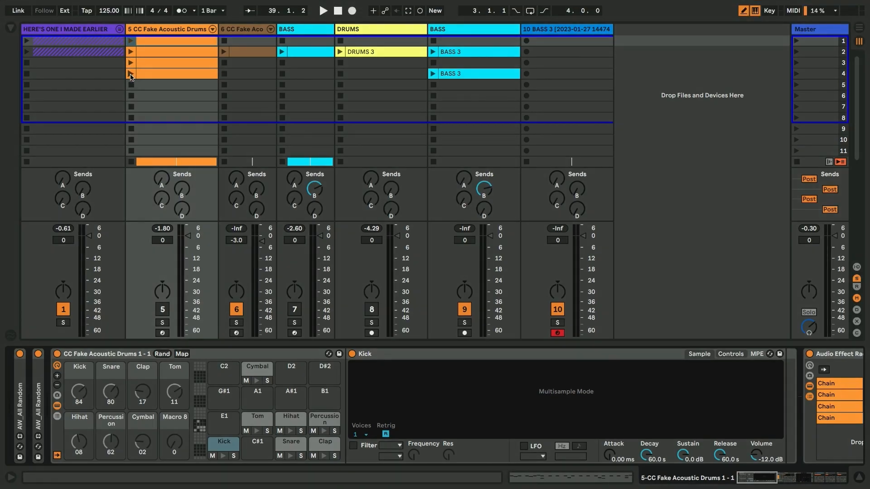
Activate tracks 5 and 7, launching the drum clip in scene 4 and the bass clip in scene 2
left_click(131, 74)
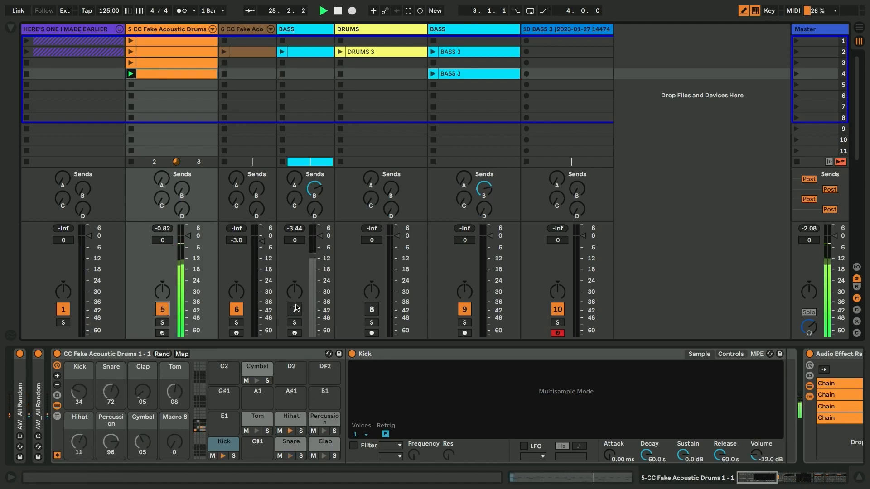
left_click(293, 311)
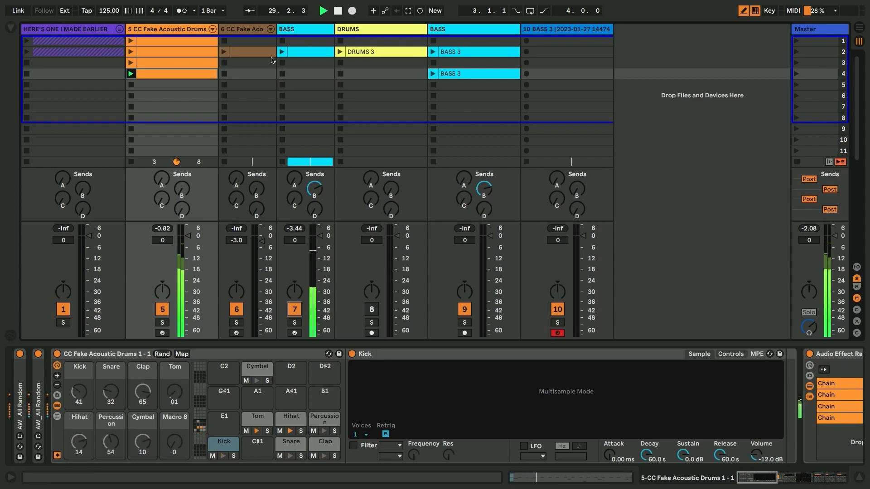
left_click(288, 262)
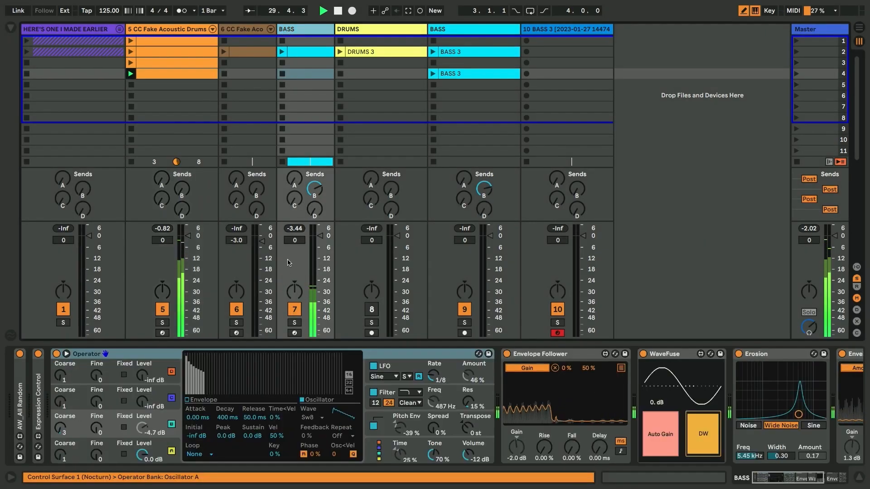
left_click(282, 51)
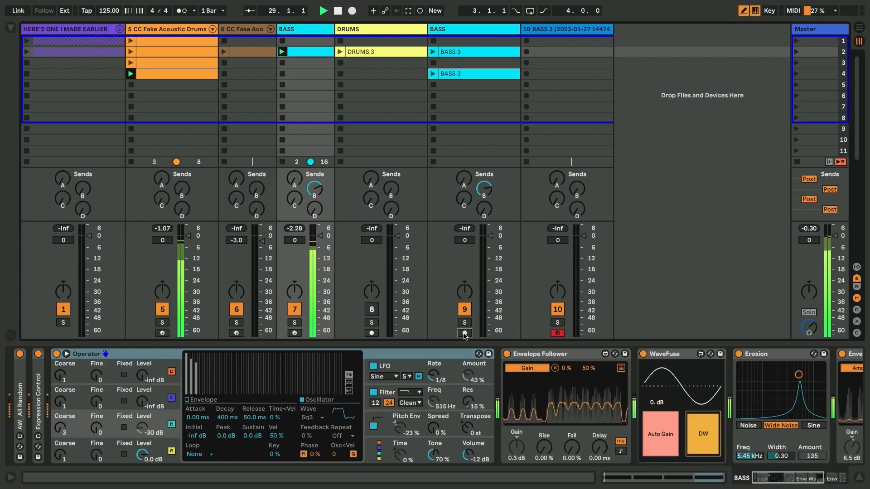
Arm the BASS audio track 9, record about 18 bars of bass into its scene 6 slot and stop playback
left_click(431, 101)
left_click(432, 96)
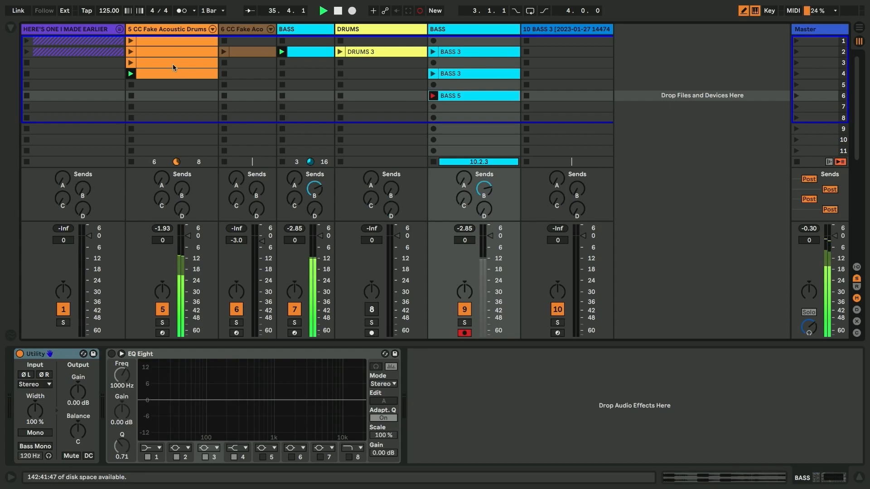
left_click(166, 30)
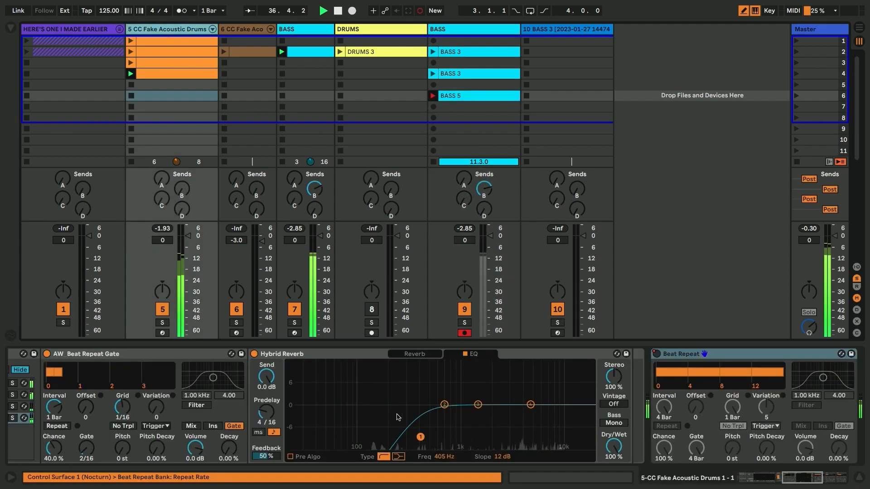
scroll(358, 408, "left", 5)
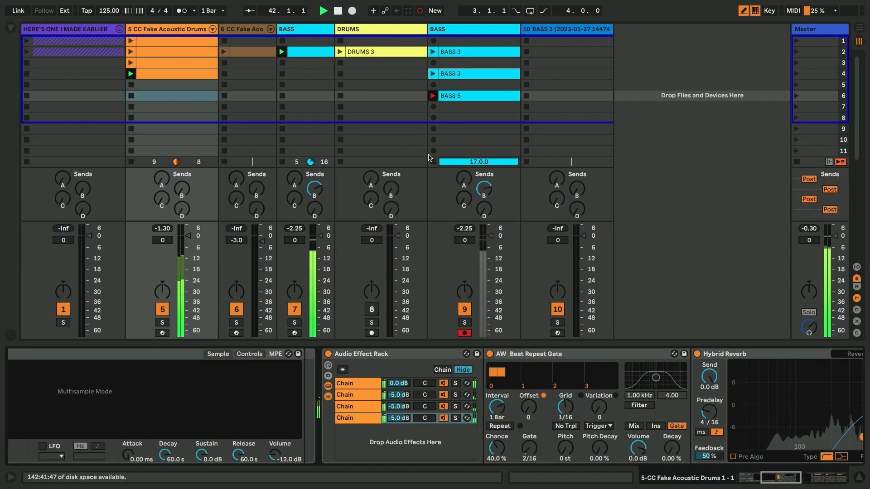
key("space")
Open the recorded BASS 5 clip and slice it to a new MIDI track with one slice per bar using the Sampler preset
double_click(448, 95)
double_click(287, 135)
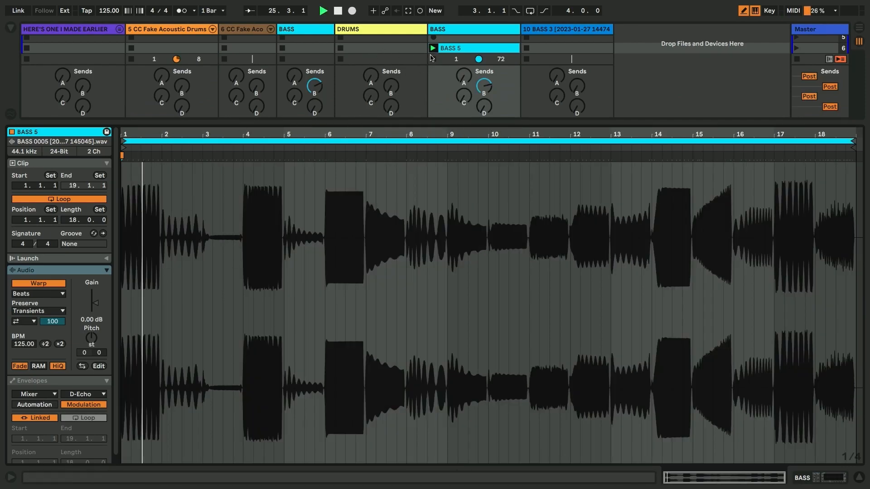
right_click(446, 51)
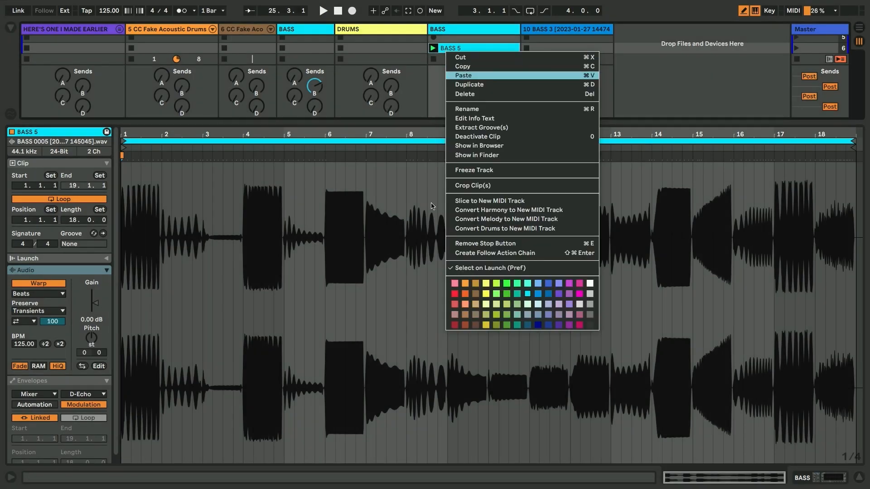
left_click(470, 203)
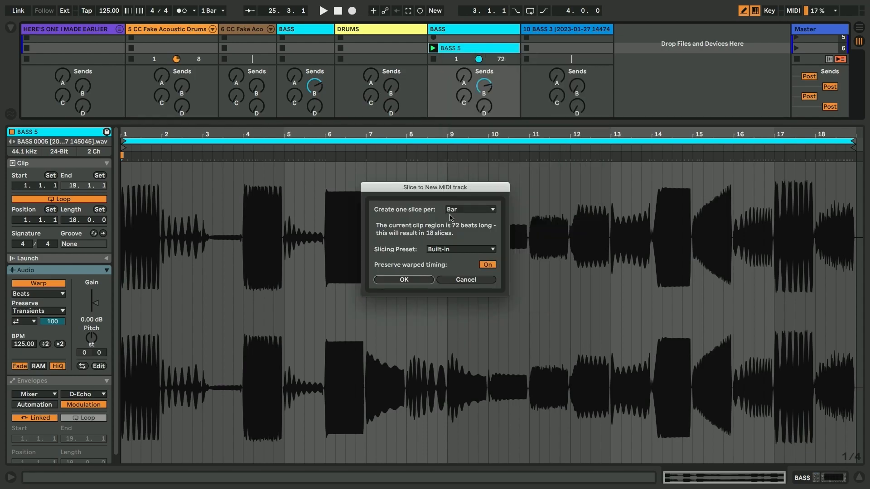
left_click(453, 211)
left_click(413, 226)
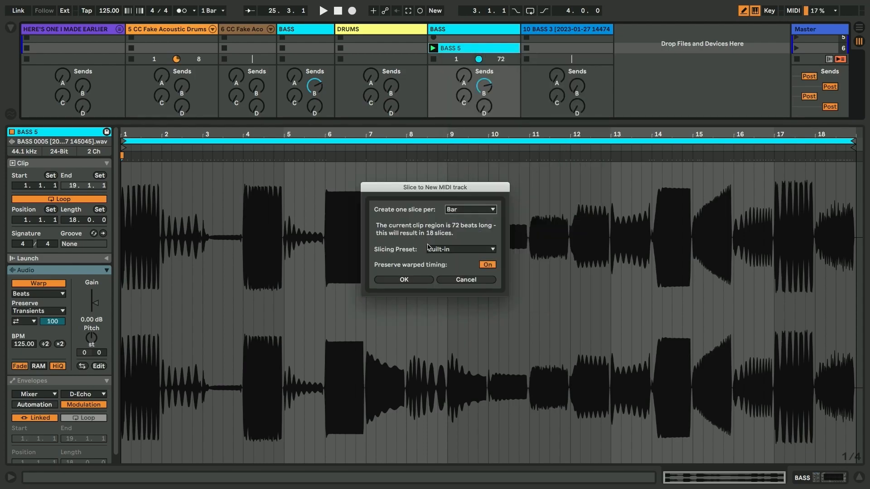
left_click(429, 249)
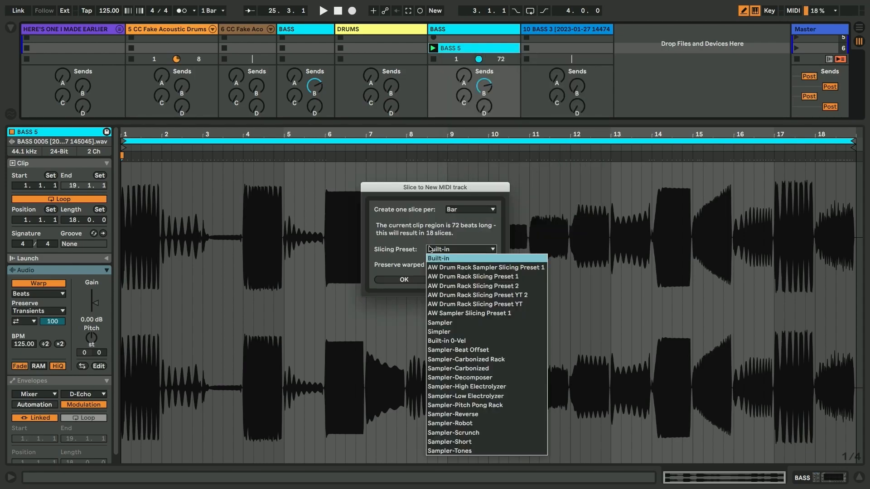
left_click(434, 323)
left_click(403, 280)
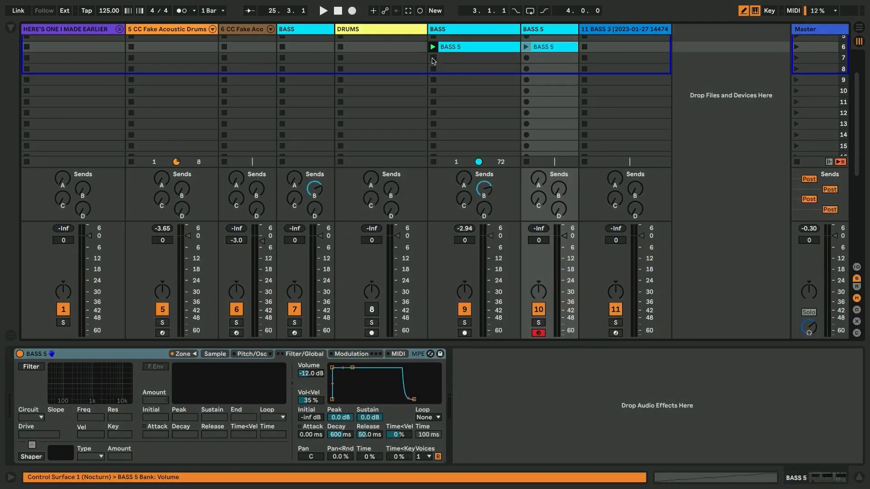
Stop the BASS 5 clip on track 9 and open the Sampler's zone editor on the slices' key zones
left_click(433, 61)
left_click(215, 354)
left_click(182, 354)
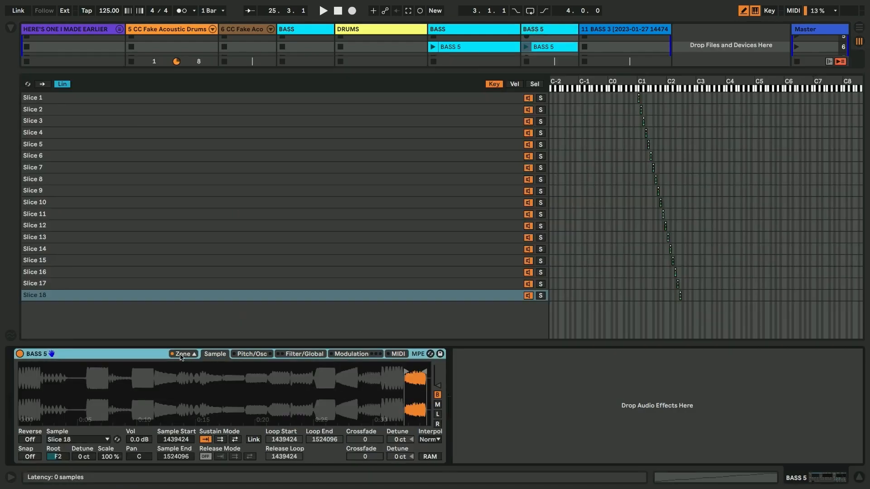
left_click(515, 84)
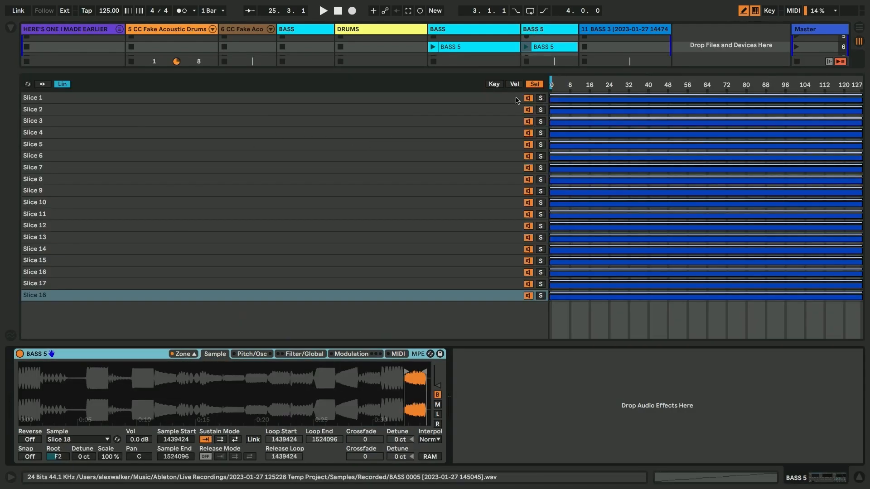
left_click(494, 84)
left_click(637, 215)
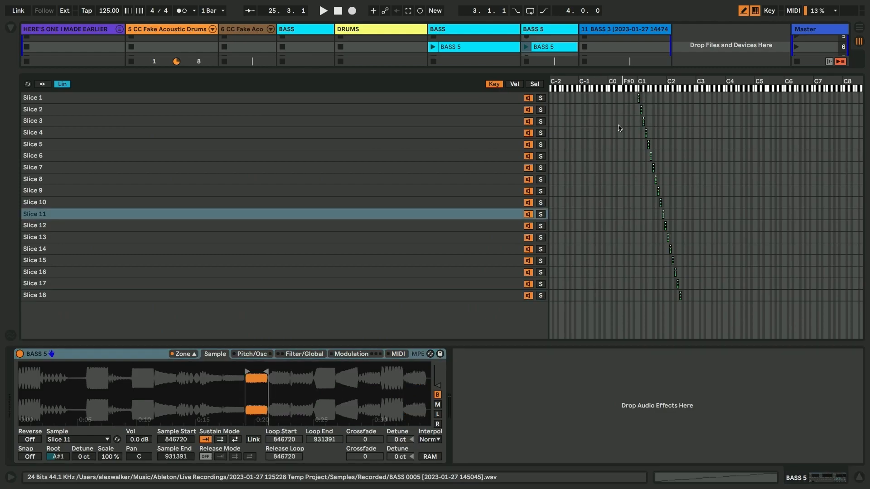
Select all 18 slices and extend their key zones across the full range from C-2 to G8
left_click(493, 191)
key("super+a")
left_click_drag(637, 97, 550, 98)
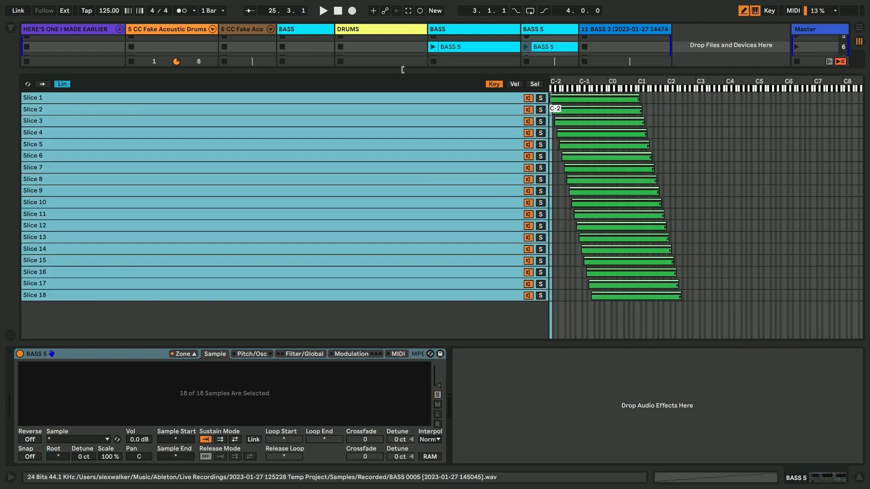
left_click_drag(639, 99, 861, 99)
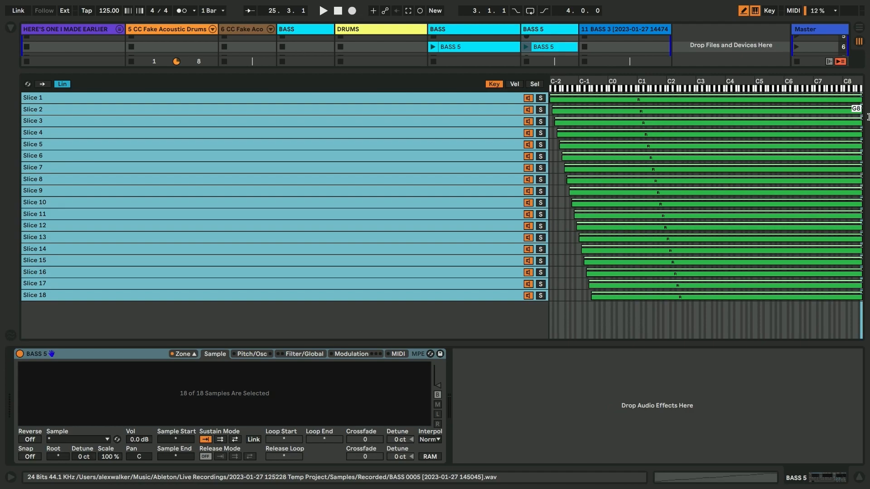
left_click_drag(591, 296, 387, 273)
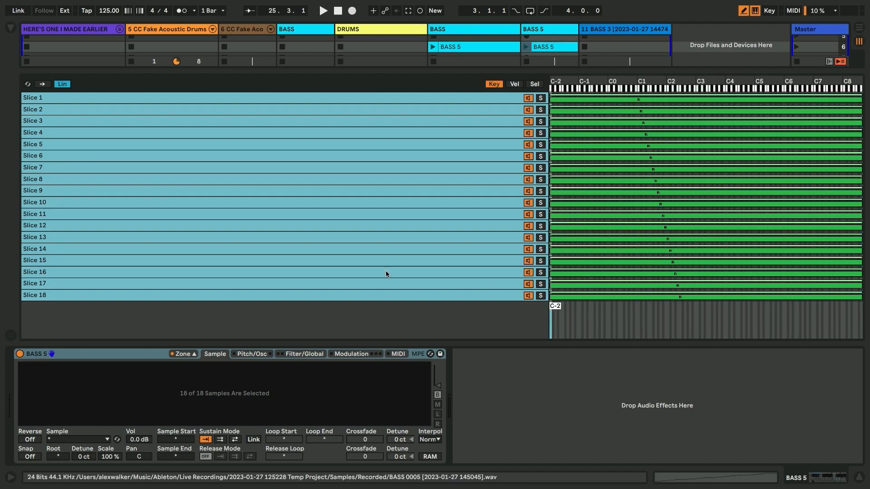
Group the BASS 5 Sampler into an Instrument Rack and map its sample selector to Macro 1
left_click(534, 84)
left_click(98, 353)
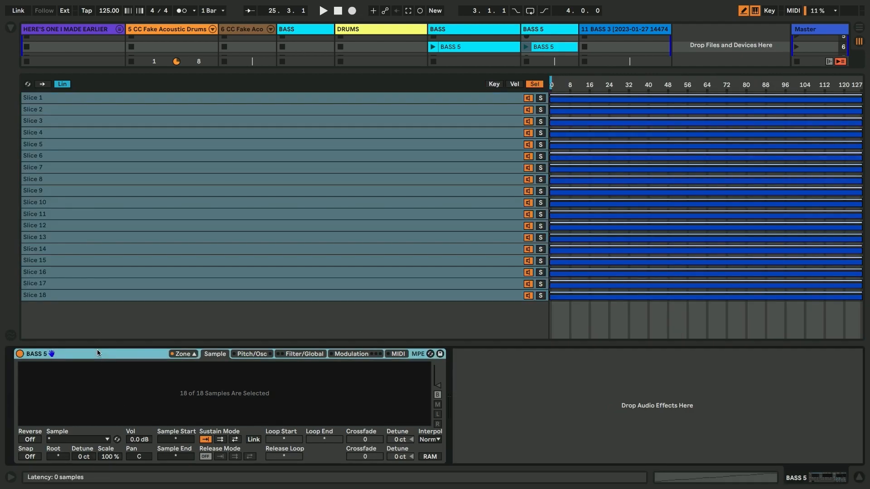
key("ctrl+g")
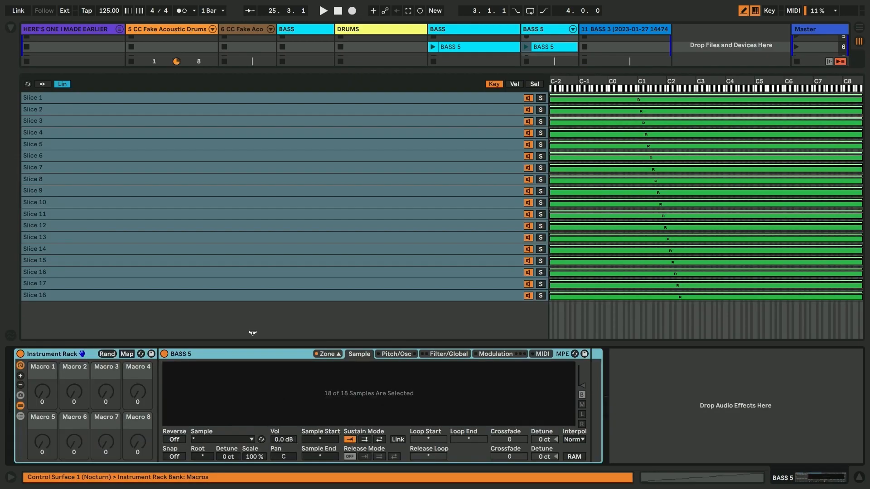
left_click(535, 84)
right_click(553, 86)
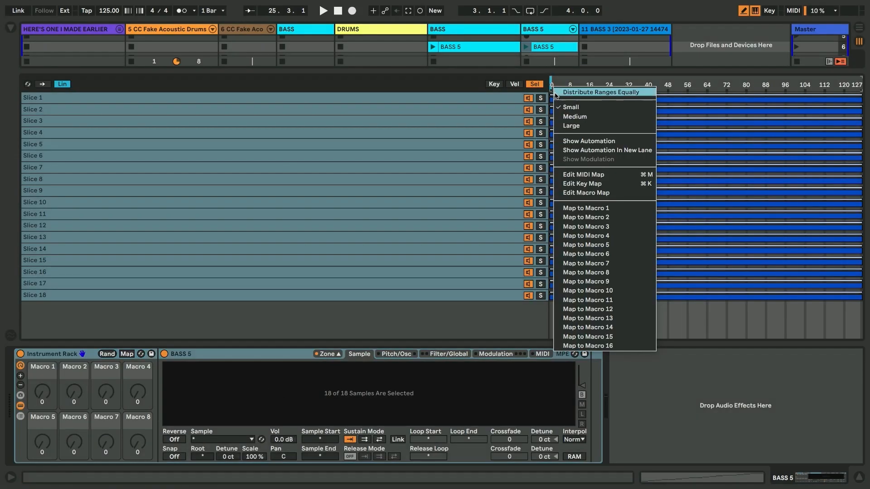
left_click(568, 209)
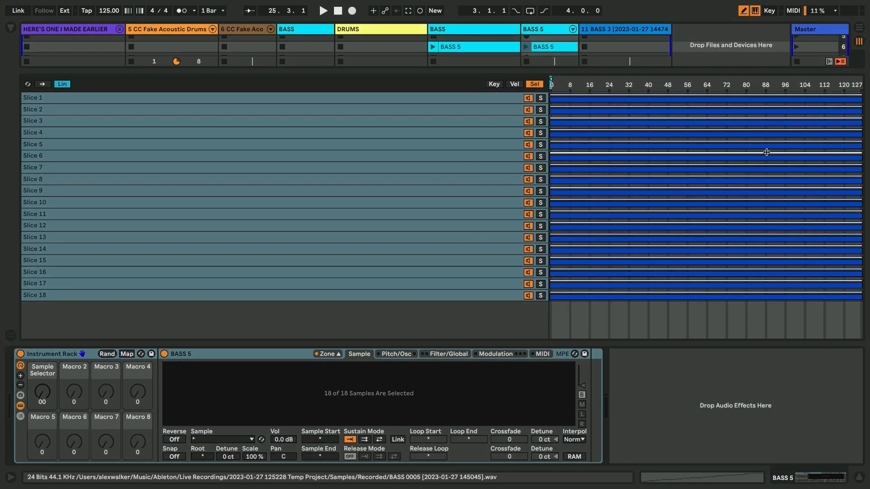
Distribute the selector ranges of all 18 slices equally across the full 0 to 127 range
right_click(454, 259)
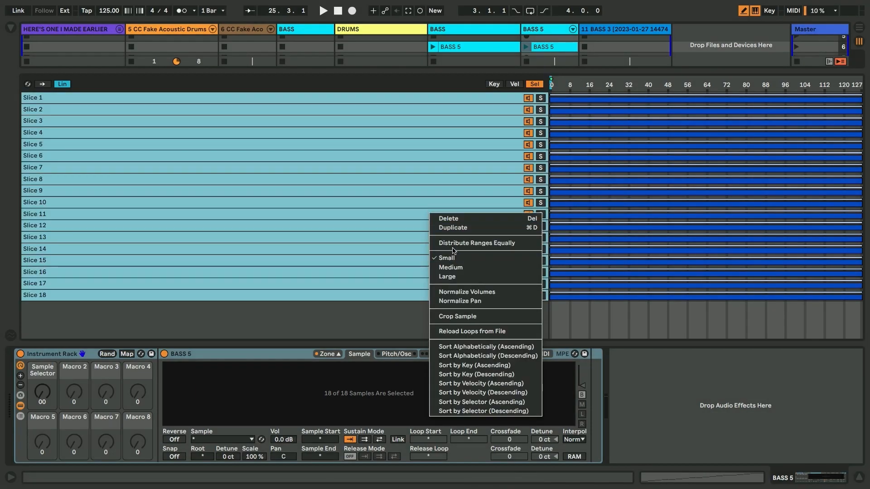
left_click(453, 244)
left_click(42, 391)
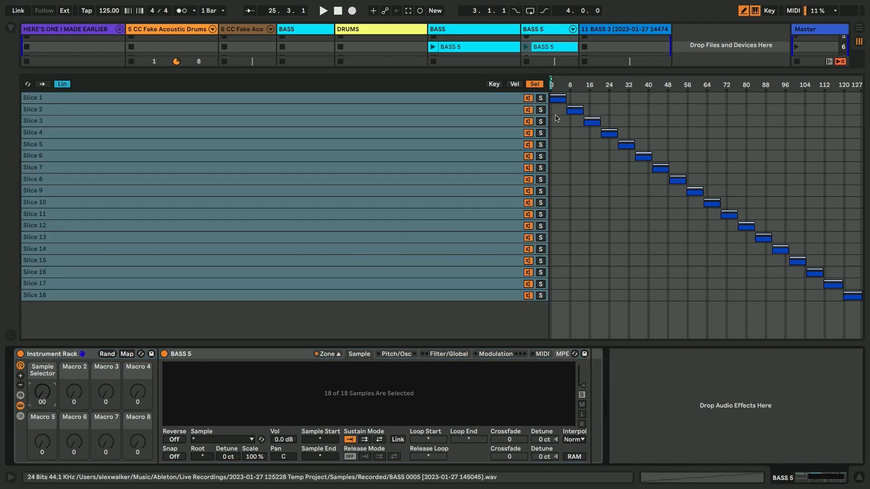
Shrink the selector ranges of all slices to span 0 to 17 and distribute them equally, one value per slice
left_click(498, 101)
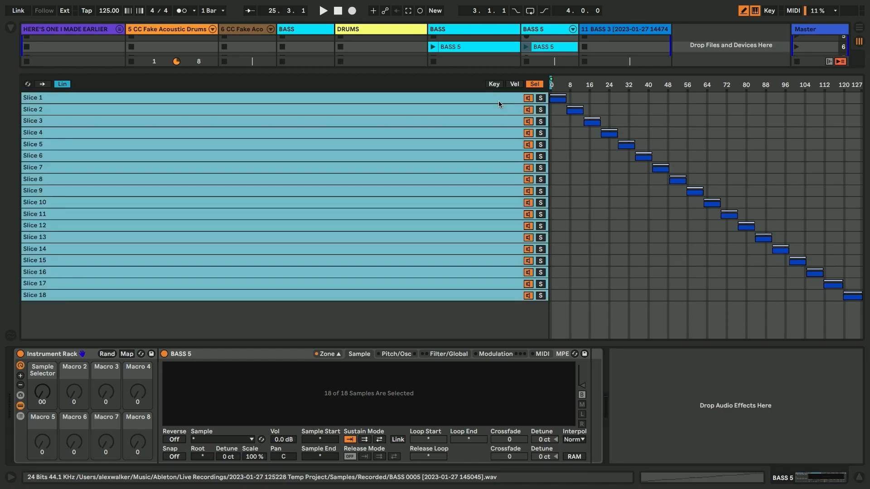
left_click(476, 295, "shift")
left_click_drag(844, 297, 551, 302)
left_click_drag(860, 298, 593, 275)
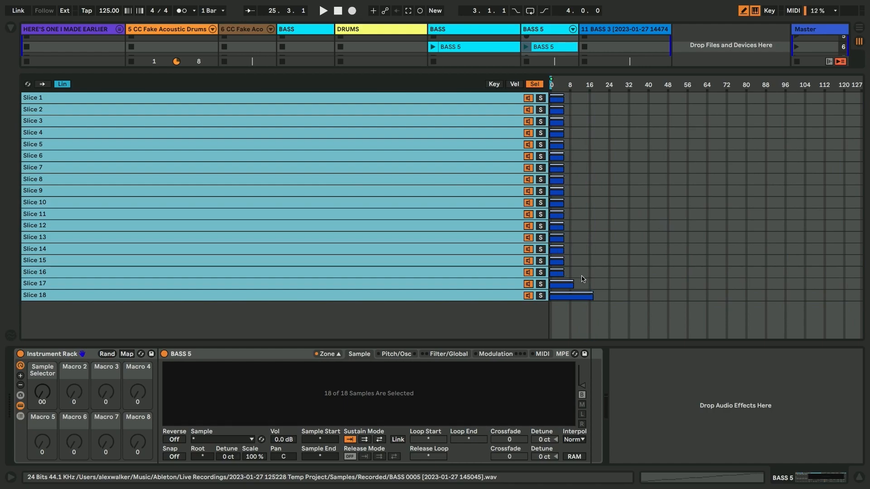
right_click(506, 281)
left_click(521, 312)
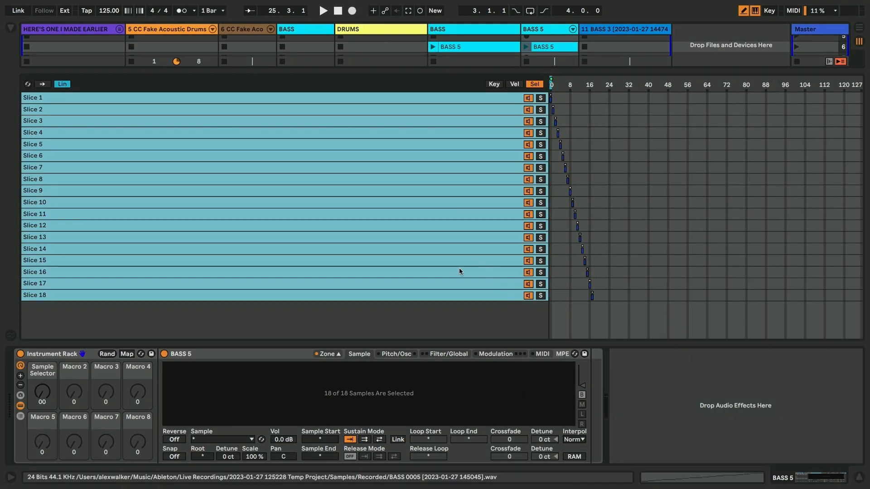
Limit the Sample Selector macro mapping to a maximum of 17 and leave macro mapping mode
left_click(127, 353)
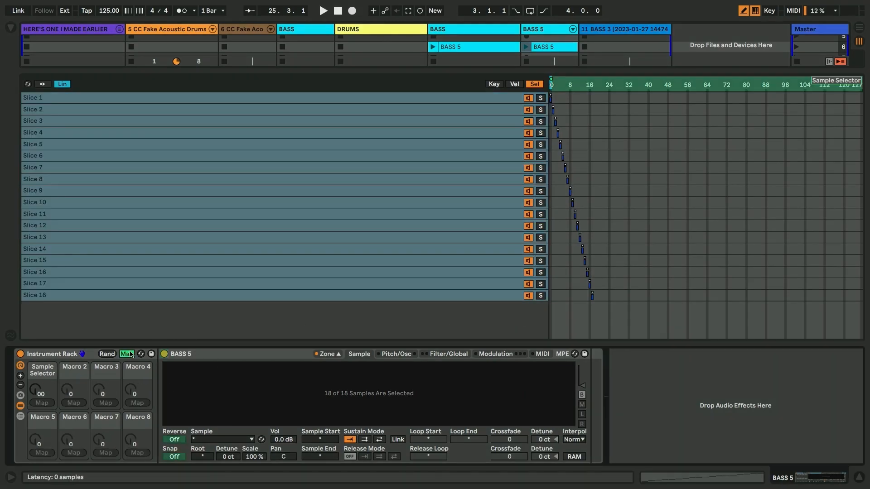
left_click(10, 28)
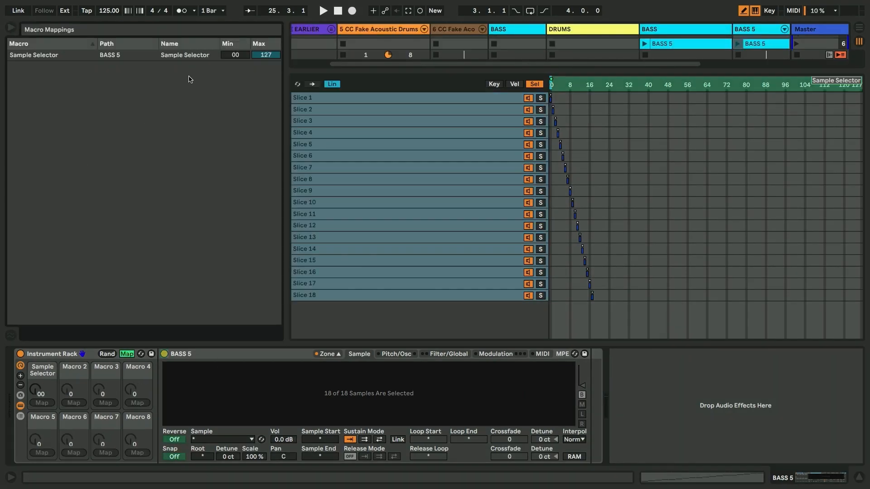
left_click(257, 55)
type("17")
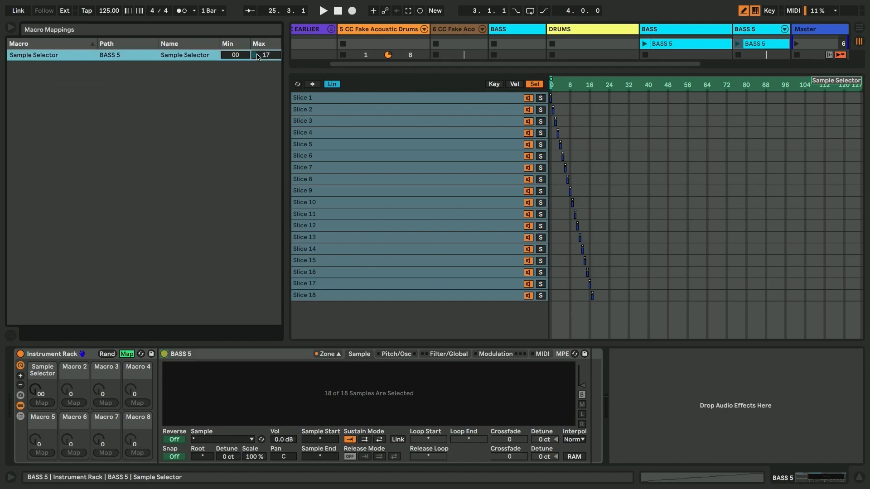
left_click(10, 28)
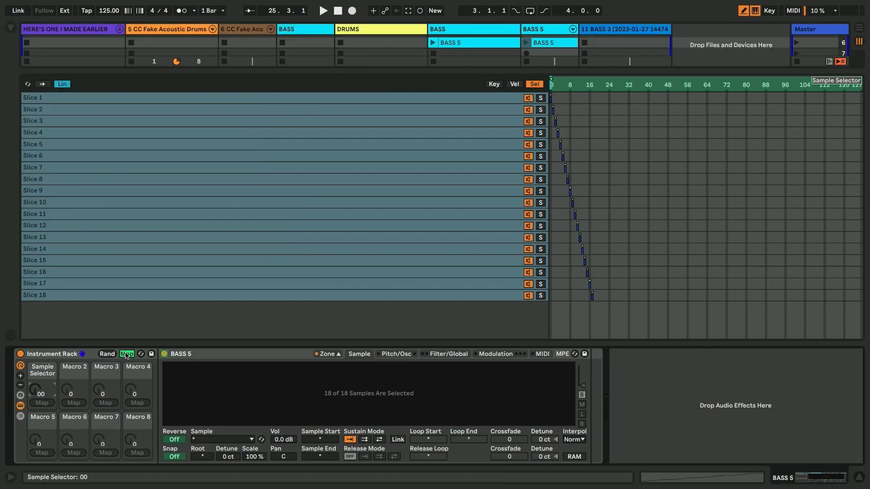
left_click(126, 355)
Hide the zone editor and try the Sample Selector macro at 11 and at 6
left_click_drag(40, 393, 41, 350)
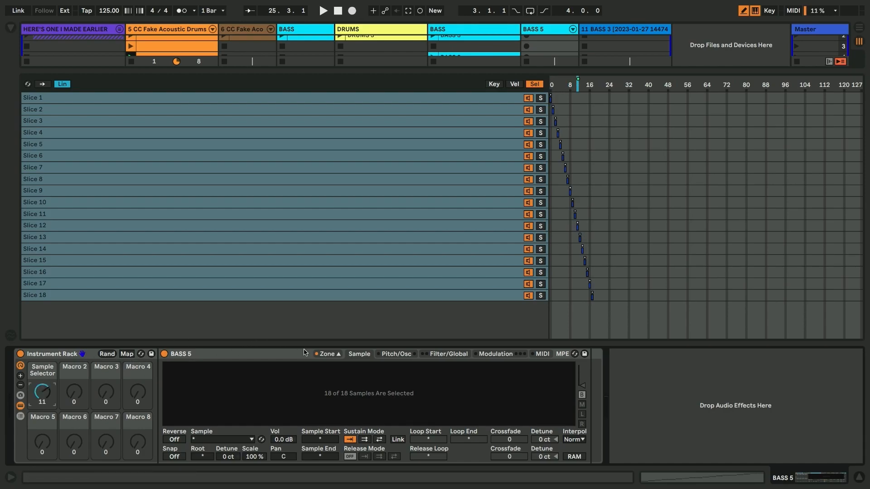
left_click(334, 354)
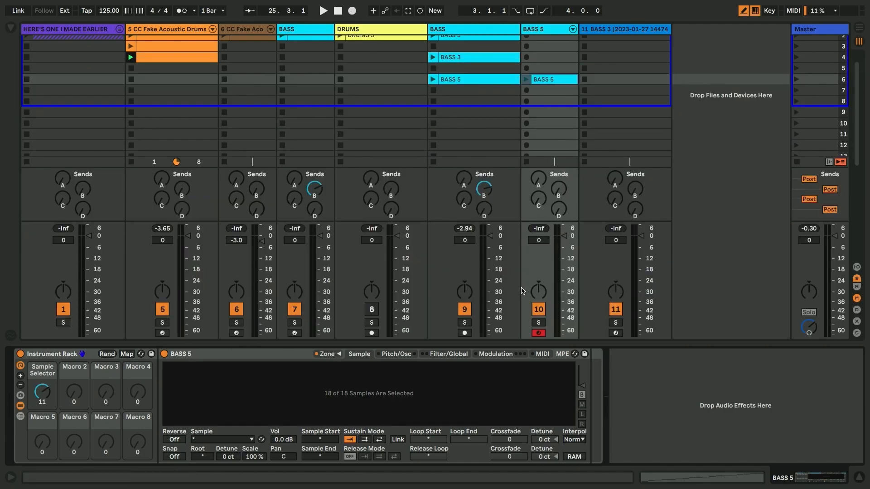
left_click(542, 27)
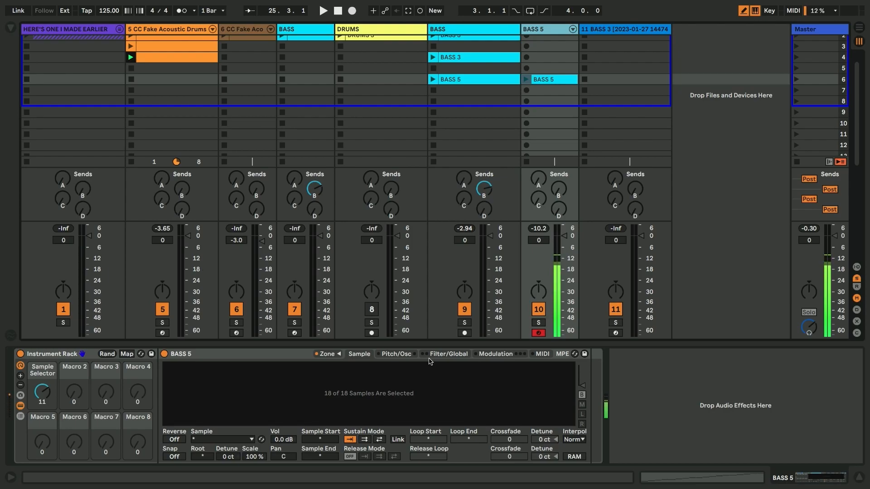
left_click_drag(42, 392, 42, 414)
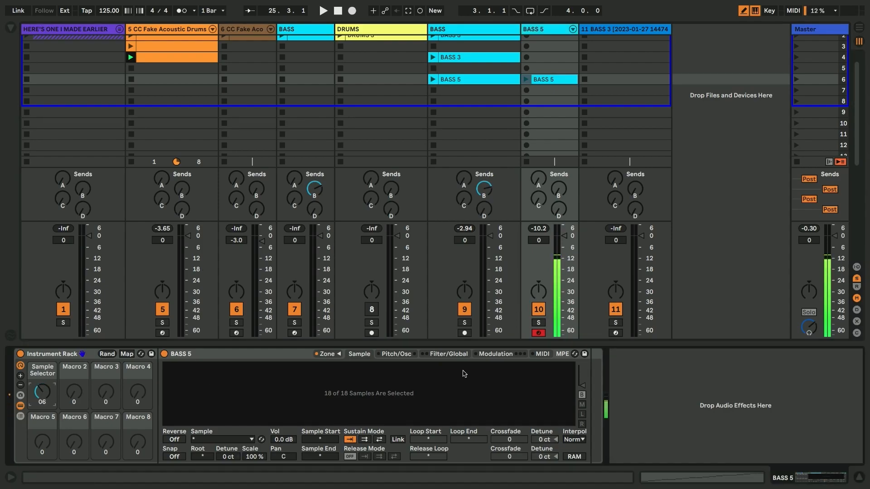
Show the Sampler's Filter/Global settings, set its volume to -2.25 dB and turn the Sample Selector to 1
left_click(447, 354)
mouse_move(455, 374)
left_mouse_down()
mouse_move(455, 365)
mouse_move(455, 373)
left_mouse_up()
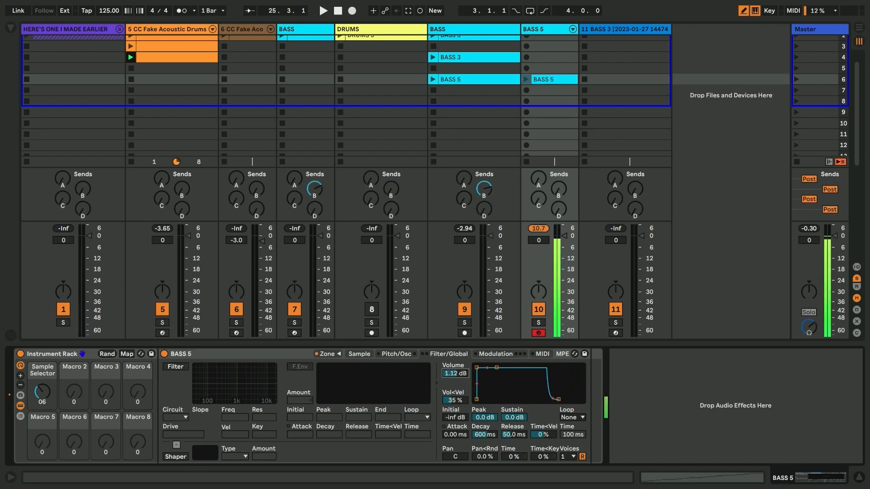
left_click_drag(455, 374, 455, 372)
left_click_drag(42, 392, 42, 397)
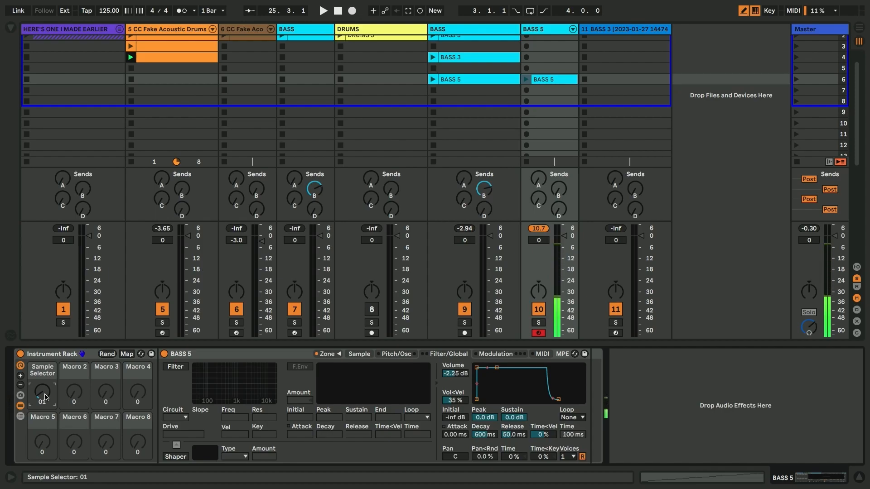
Start playback of the drums and raise send B on the sliced BASS 5 track
scroll(260, 32, "up", 2)
key("space")
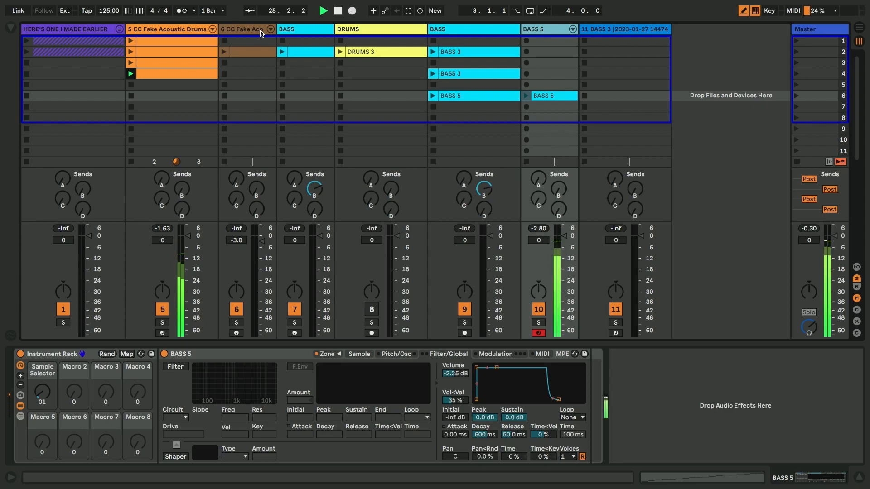
left_click_drag(558, 189, 558, 176)
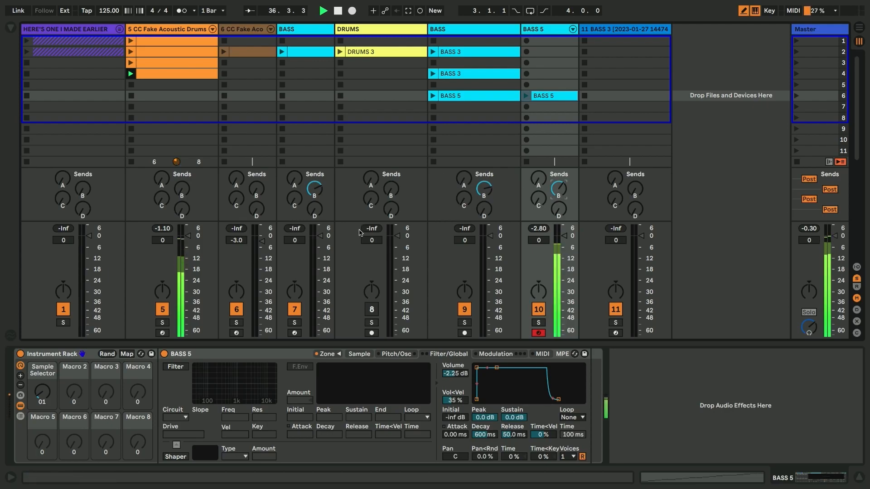
Lower the Sampler's volume to -9 dB while switching the Sample Selector macro to 5 and on to 7
left_click_drag(42, 392, 42, 377)
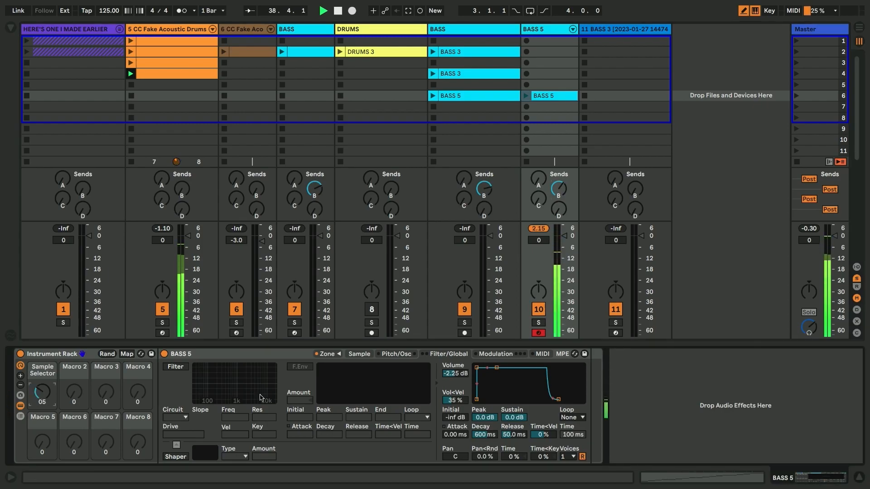
left_click_drag(455, 373, 455, 377)
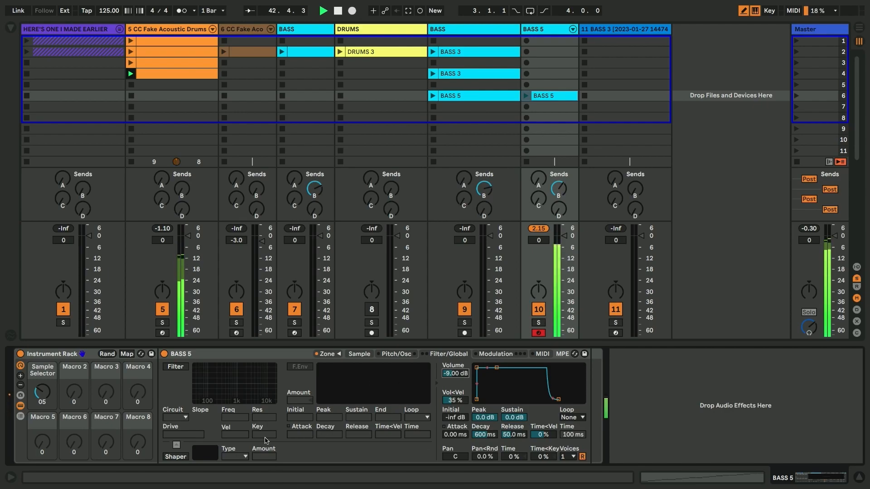
left_click(52, 393)
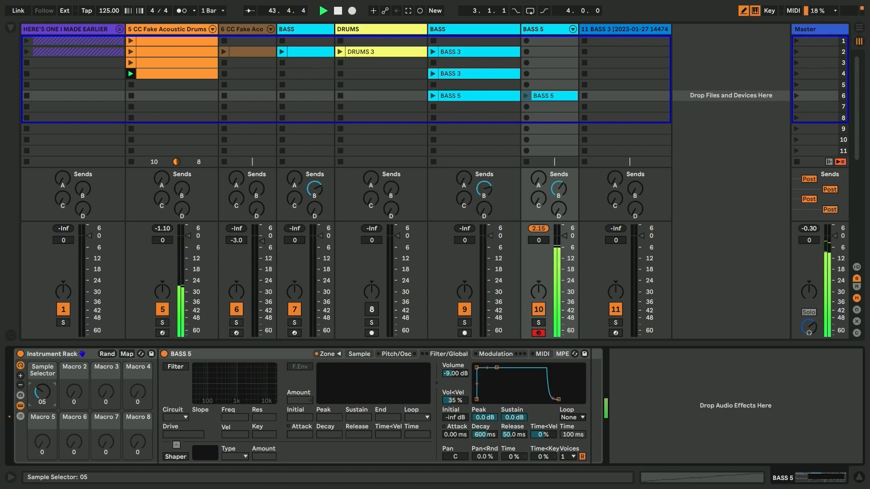
left_click_drag(42, 392, 42, 391)
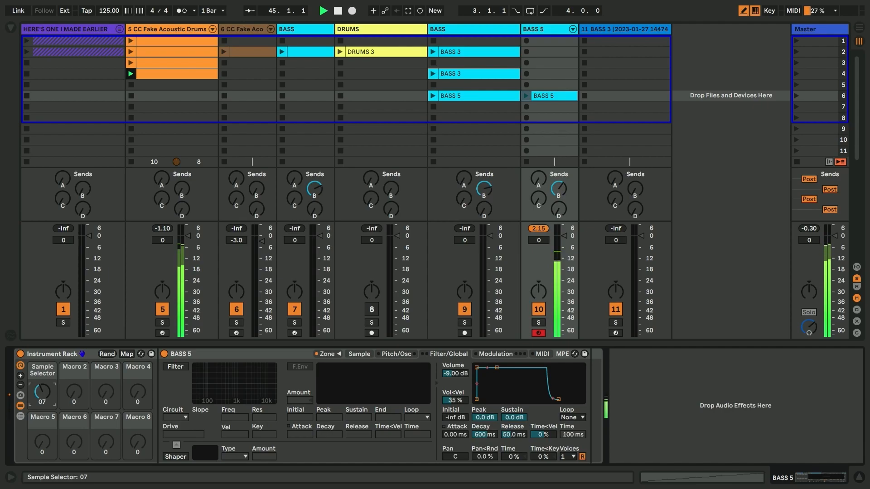
Set the Sampler's volume to -4.5 dB, stop playback and restart it to play the slices over the drums
left_click(456, 375)
left_click_drag(455, 376, 455, 367)
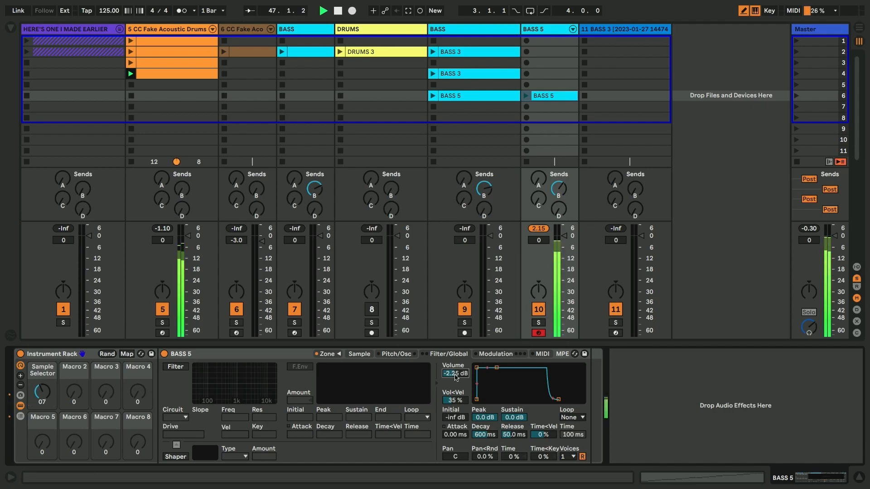
left_click_drag(456, 375, 455, 374)
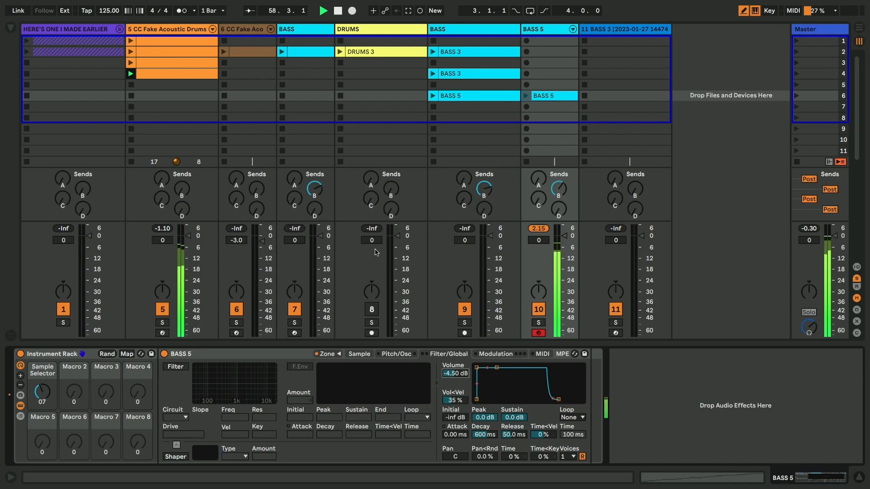
key("space")
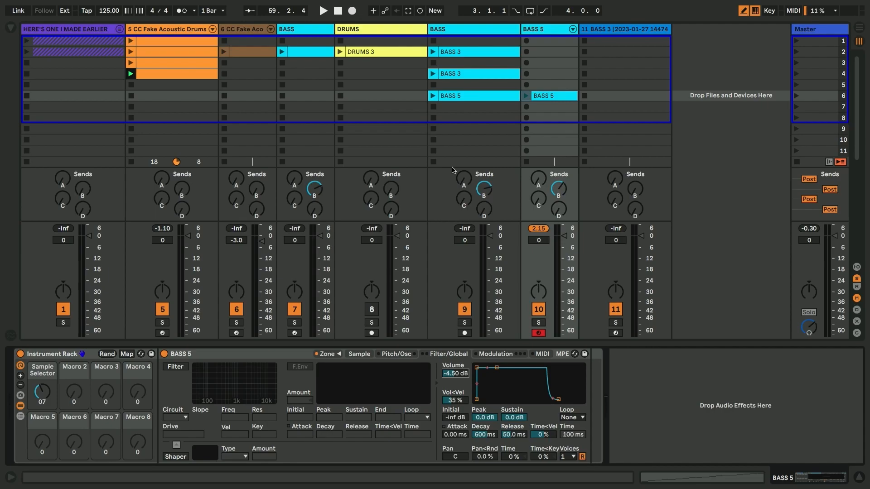
key("space")
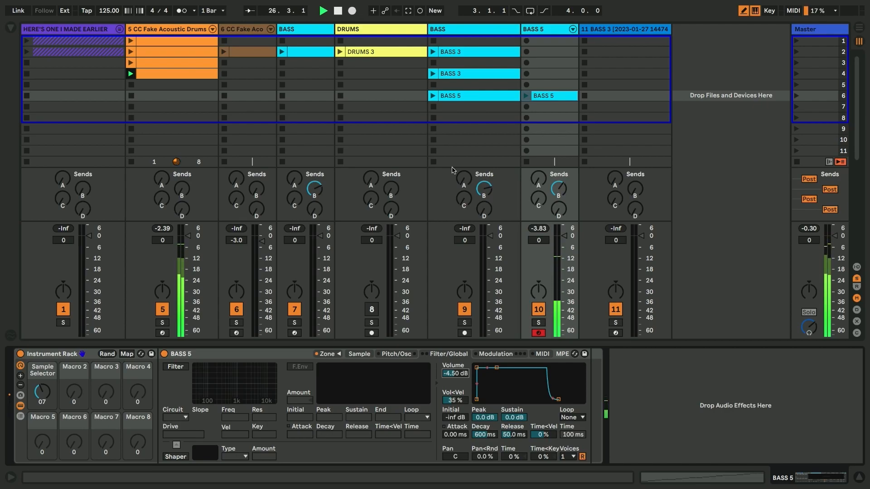
Switch the Sample Selector macro to 9 and on to 10 during playback, and raise the Sampler's volume to -2.25 dB
left_click_drag(42, 392, 42, 388)
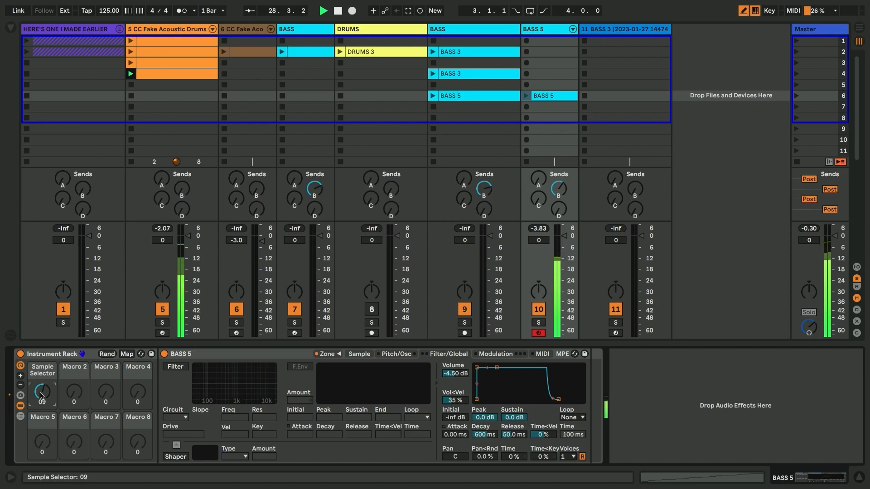
left_click_drag(43, 390, 42, 388)
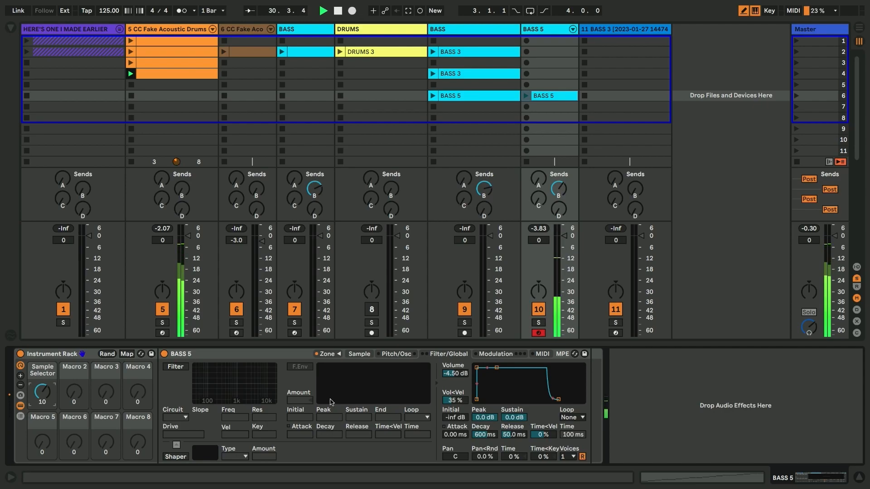
left_click_drag(455, 373, 456, 366)
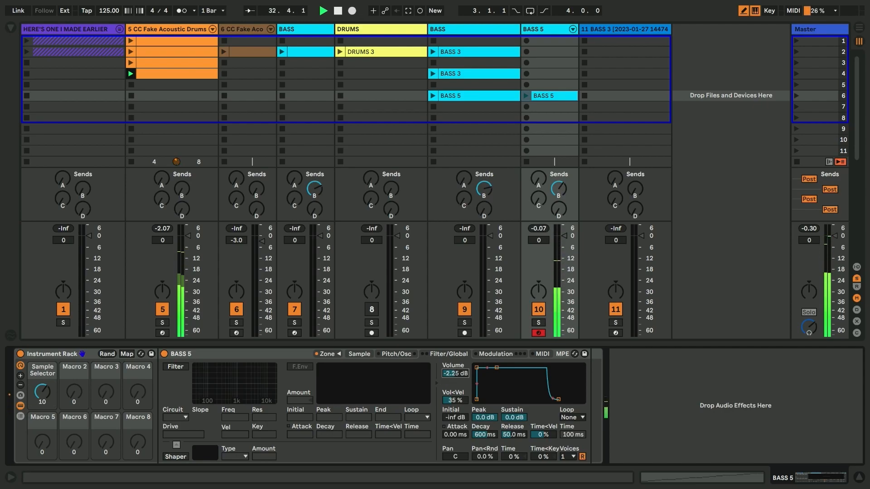
Move the Sample Selector macro on to 12 and finally 14 while the slices play over the drums
left_click(42, 393)
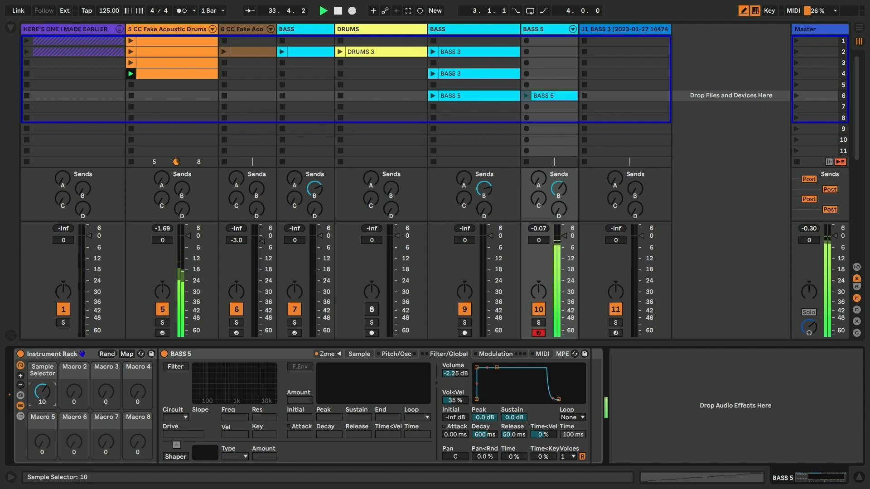
left_click_drag(42, 392, 42, 394)
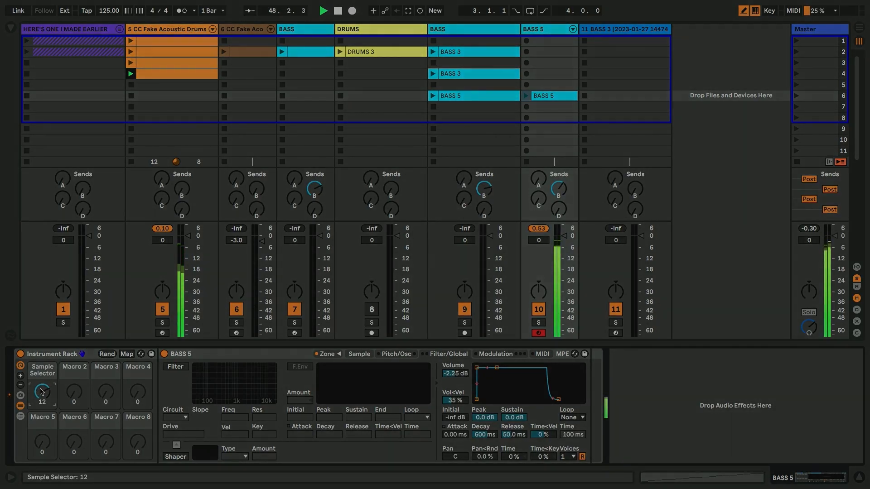
left_click_drag(42, 393, 42, 391)
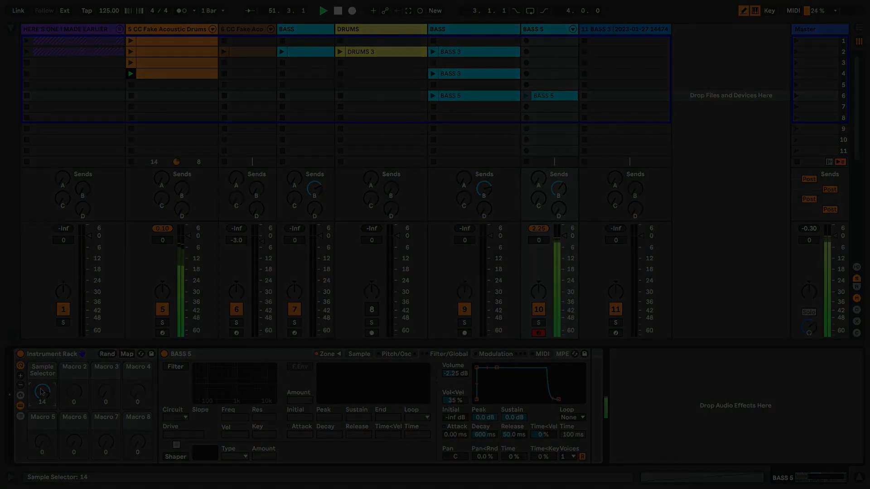